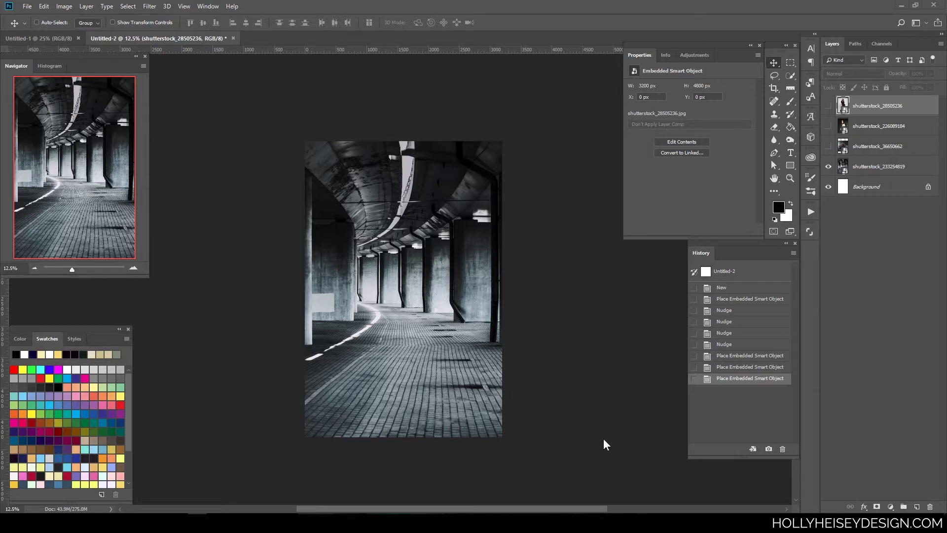
Step: Move shutterstock_28505236 below shutterstock_226089184, hide the other two model photos, and select the black-shirt layer
{"action": "key", "text": "ctrl+plus"}
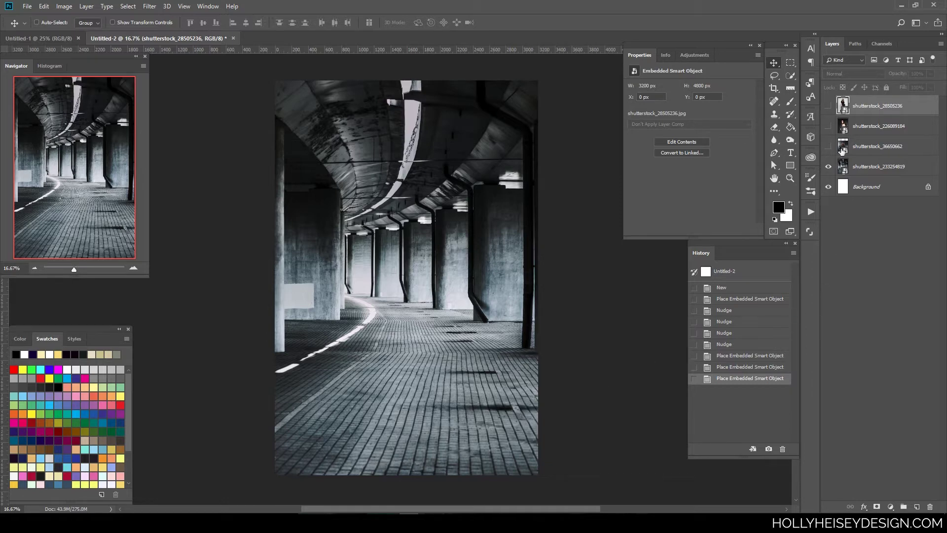
{"action": "left_click", "coordinate": [829, 106]}
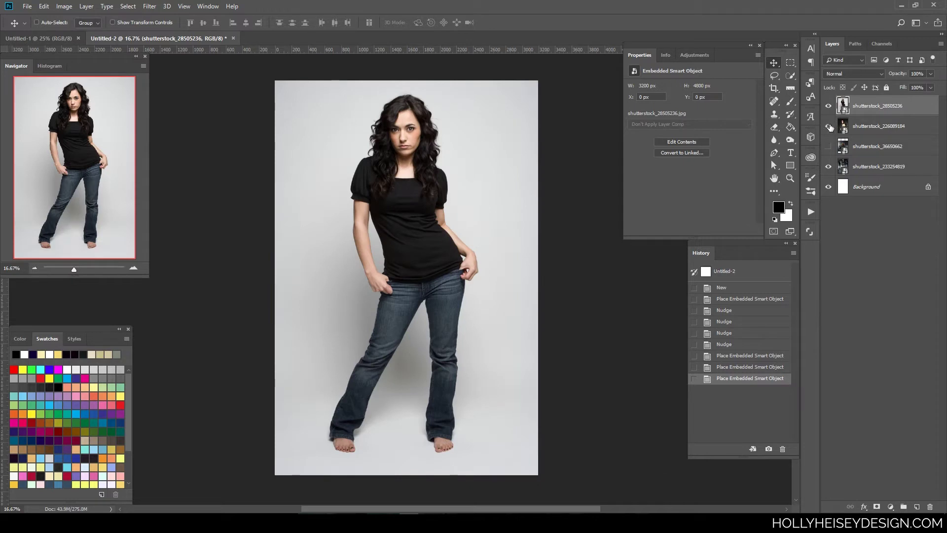
{"action": "mouse_move", "coordinate": [840, 105]}
{"action": "left_mouse_down"}
{"action": "mouse_move", "coordinate": [865, 134]}
{"action": "mouse_move", "coordinate": [863, 101]}
{"action": "mouse_move", "coordinate": [853, 106]}
{"action": "left_mouse_up"}
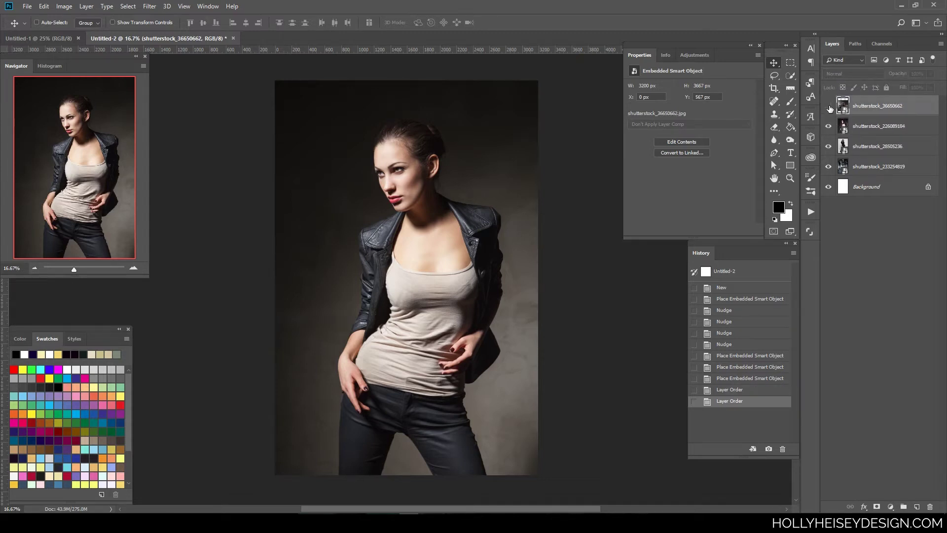
{"action": "left_click", "coordinate": [829, 106]}
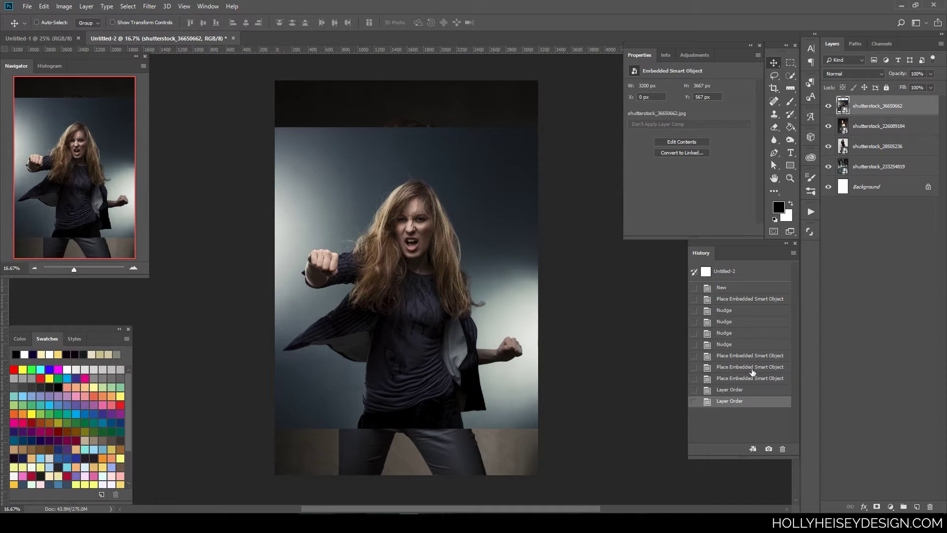
{"action": "left_click", "coordinate": [829, 106]}
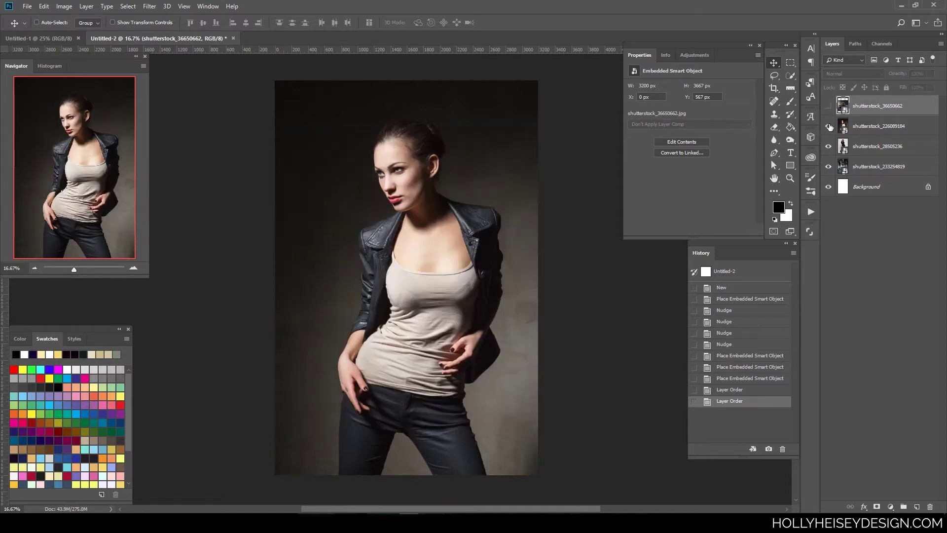
{"action": "left_click", "coordinate": [829, 127]}
{"action": "left_click", "coordinate": [891, 146]}
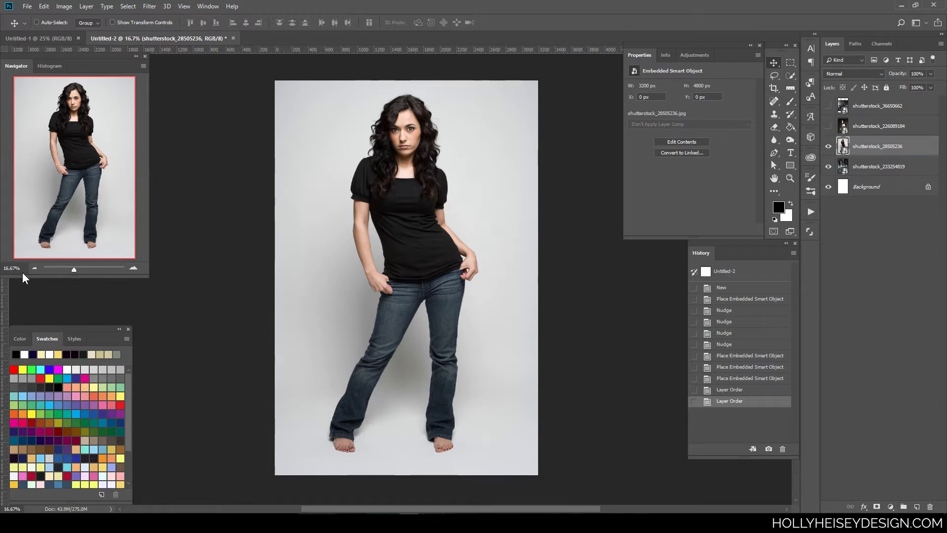
Step: Quick-select the model's hair, shirt, jeans, left foot, right arm and hand
{"action": "left_click", "coordinate": [790, 75]}
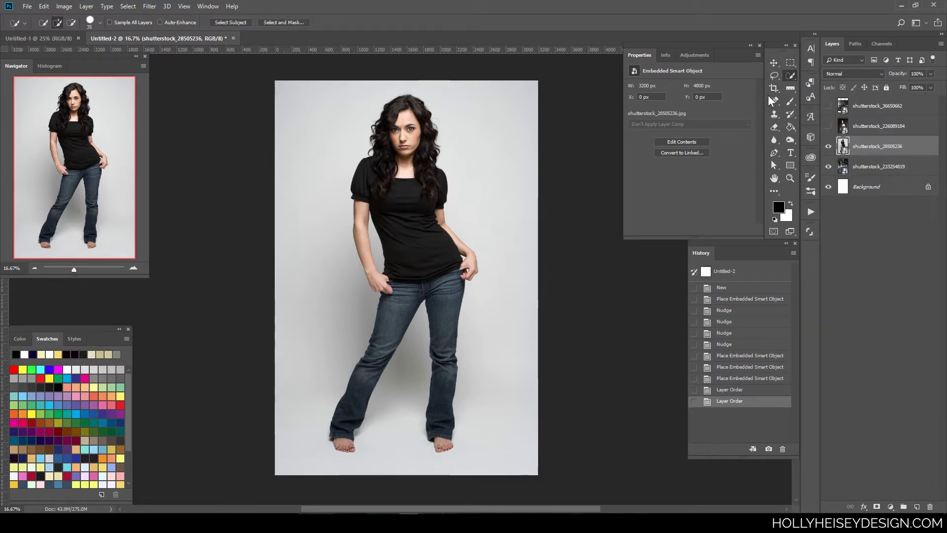
{"action": "mouse_move", "coordinate": [403, 104]}
{"action": "left_mouse_down"}
{"action": "mouse_move", "coordinate": [384, 166]}
{"action": "mouse_move", "coordinate": [430, 240]}
{"action": "left_mouse_up"}
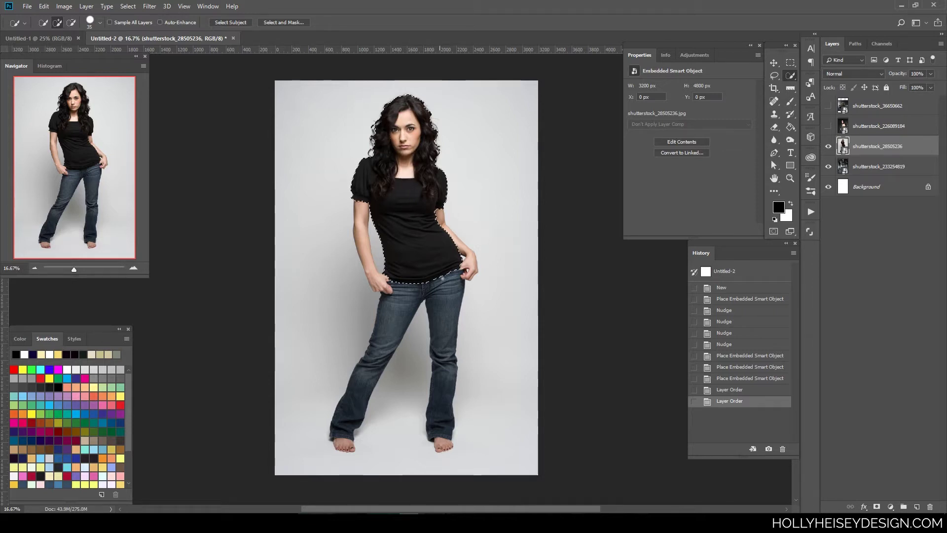
{"action": "mouse_move", "coordinate": [443, 280]}
{"action": "left_mouse_down"}
{"action": "mouse_move", "coordinate": [446, 319]}
{"action": "mouse_move", "coordinate": [387, 358]}
{"action": "left_mouse_up"}
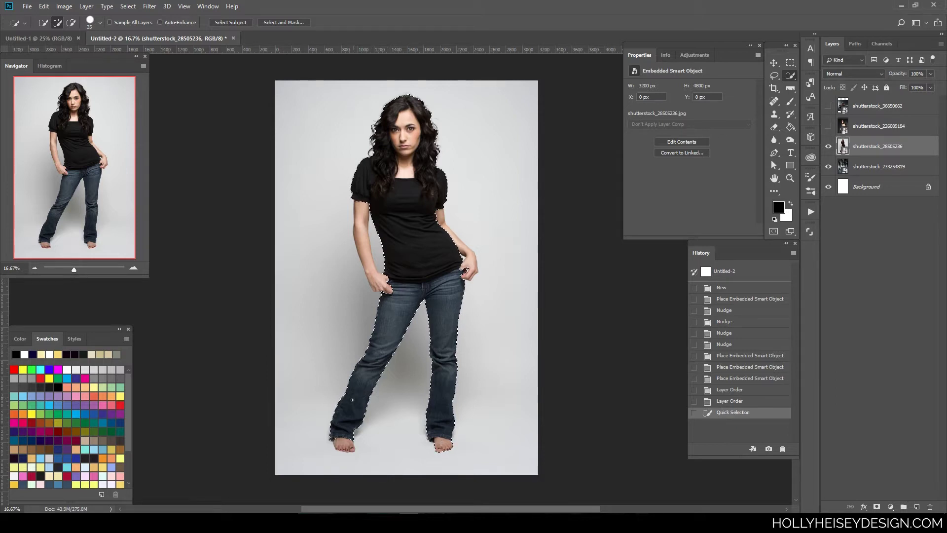
{"action": "left_click", "coordinate": [344, 444]}
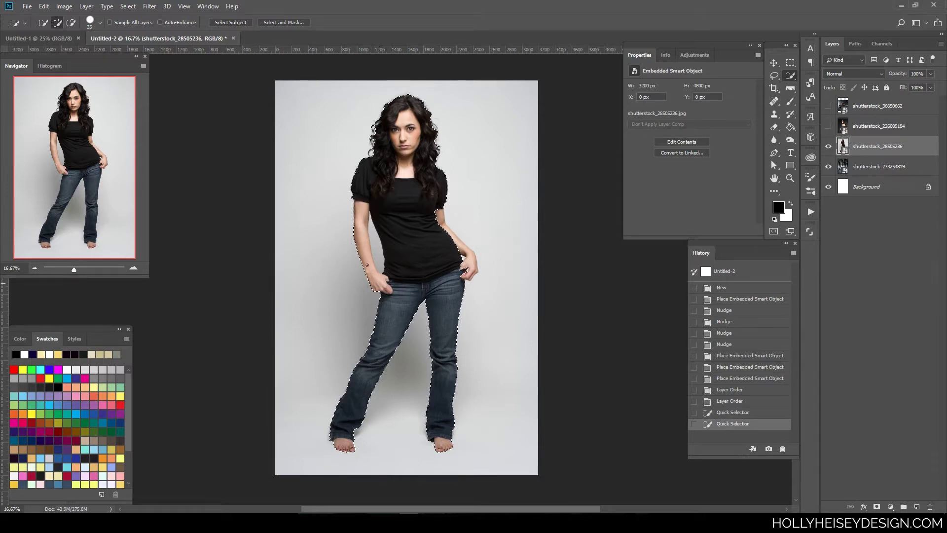
{"action": "left_click", "coordinate": [459, 241]}
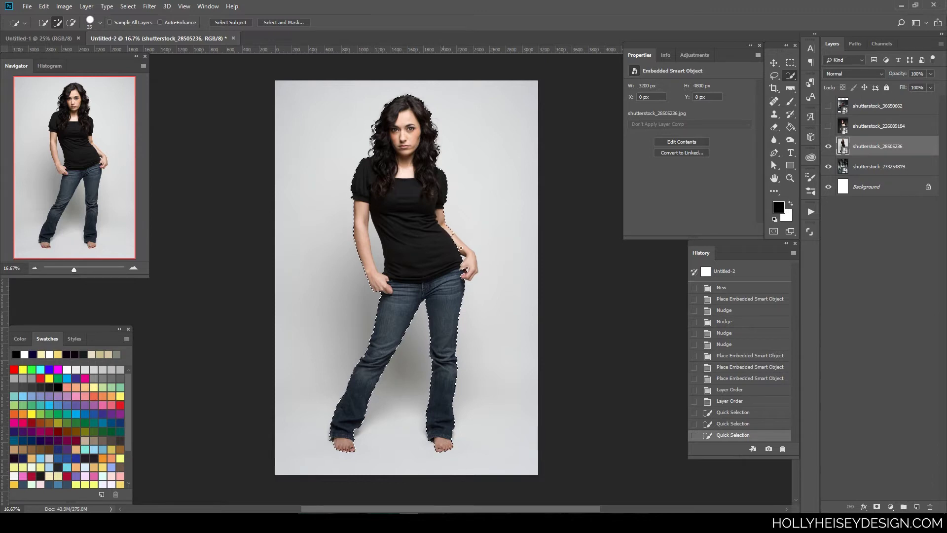
{"action": "left_click", "coordinate": [471, 262]}
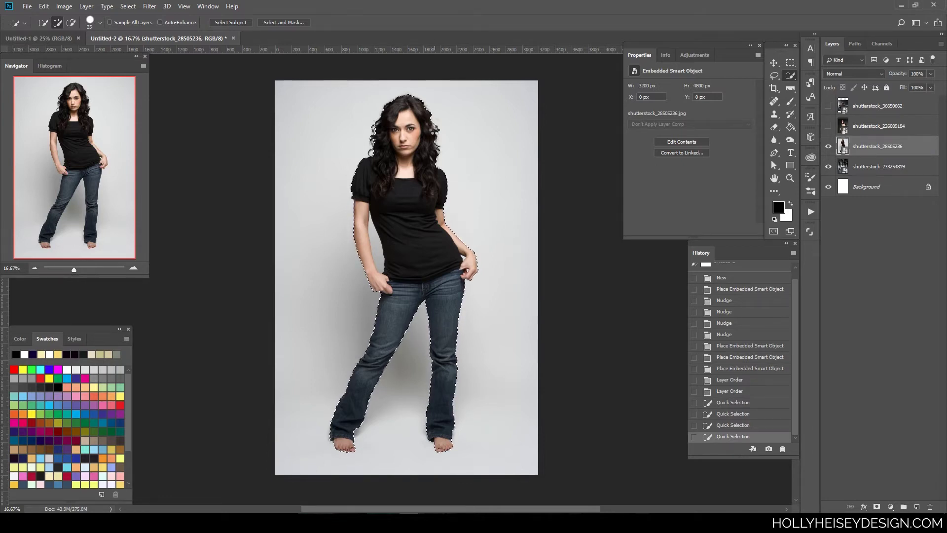
Step: Refine the selection along the hair, then Alt-subtract background near the hip and right hand
{"action": "left_click", "coordinate": [440, 127]}
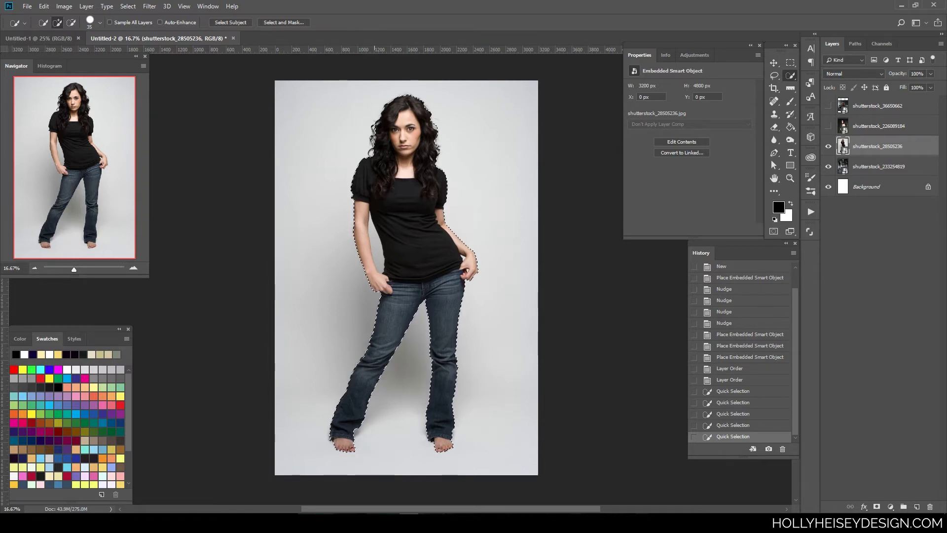
{"action": "left_click", "coordinate": [382, 144]}
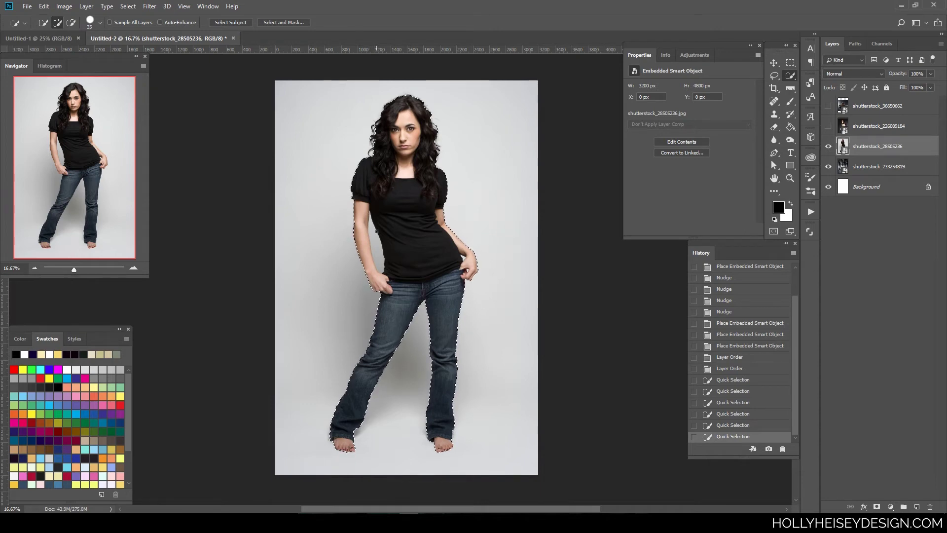
{"action": "key", "text": "alt"}
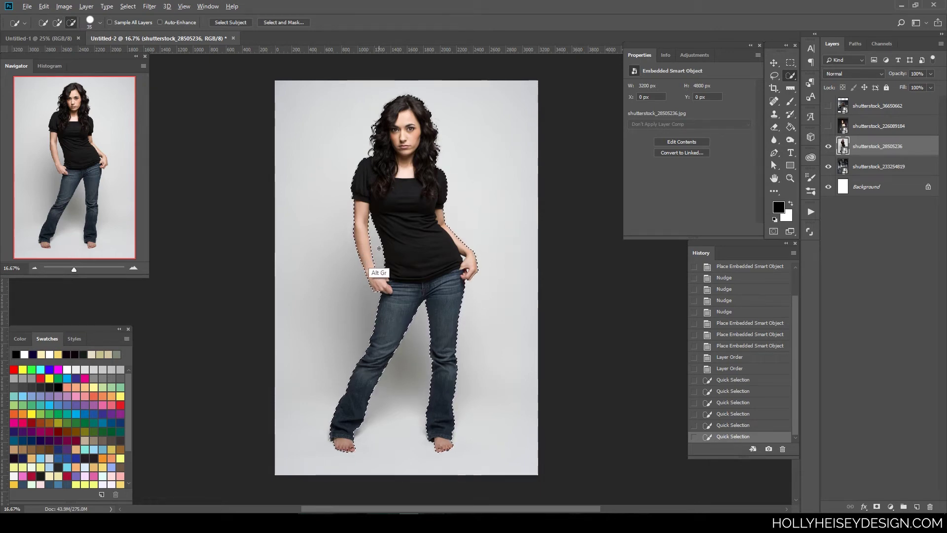
{"action": "left_click", "coordinate": [375, 246]}
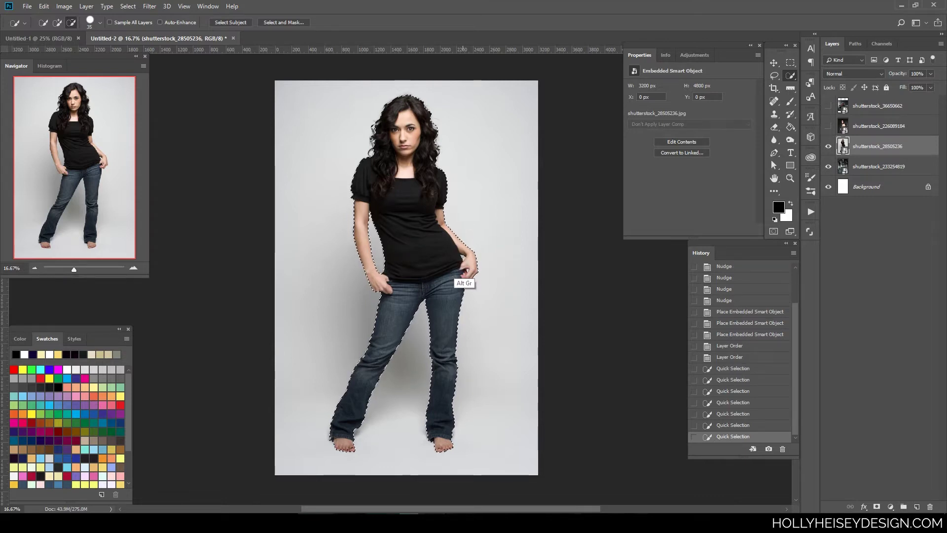
{"action": "left_click", "coordinate": [468, 269], "text": "alt"}
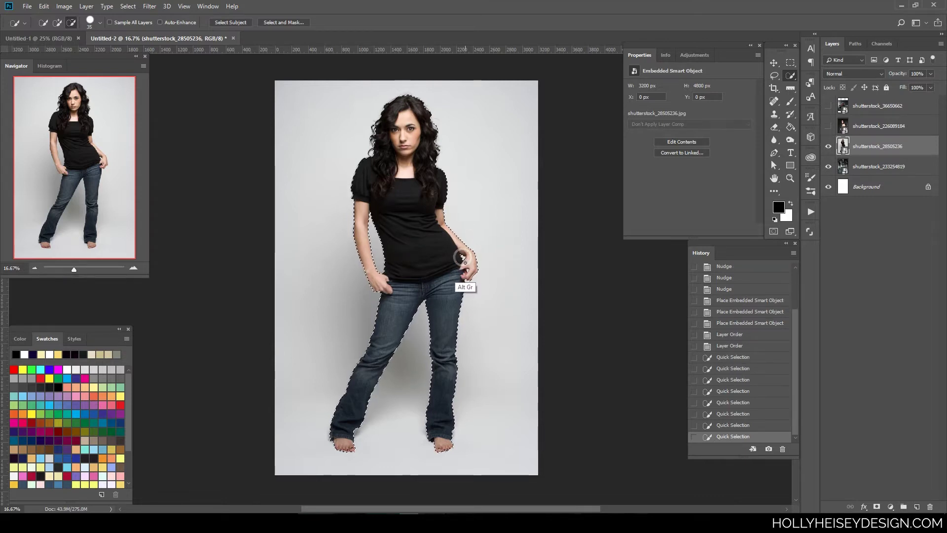
Step: Mask the model layer to the selection and shift the model down about 89 px
{"action": "left_click", "coordinate": [882, 506]}
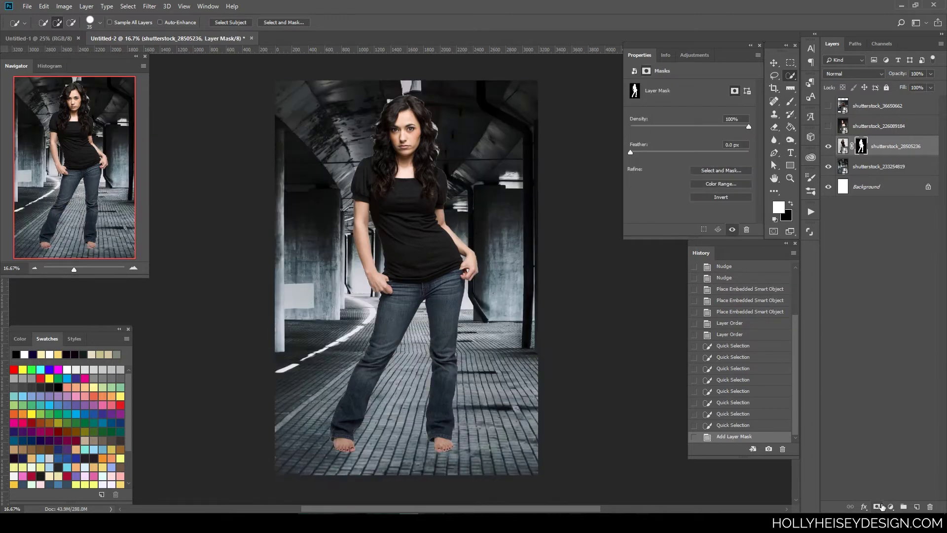
{"action": "left_click", "coordinate": [774, 63]}
{"action": "left_click_drag", "start_coordinate": [439, 241], "coordinate": [438, 250]}
Step: Add a black-and-white gradient fill layer above the tunnel photo and duplicate it
{"action": "left_click", "coordinate": [880, 167]}
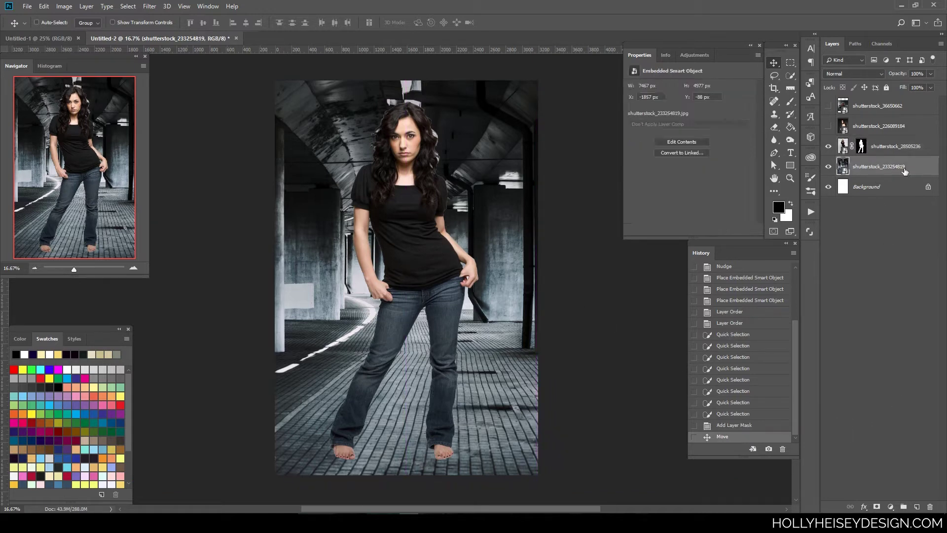
{"action": "left_click", "coordinate": [891, 506]}
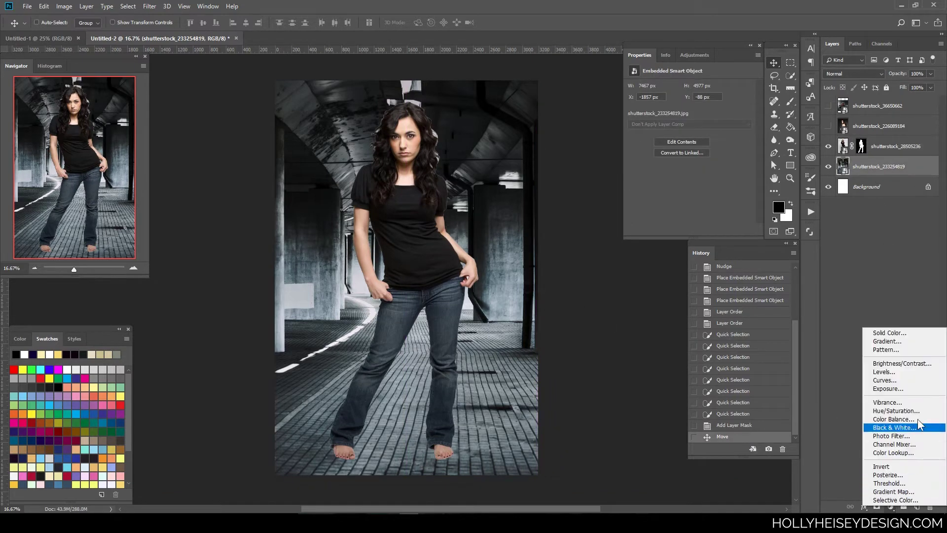
{"action": "left_click", "coordinate": [903, 340]}
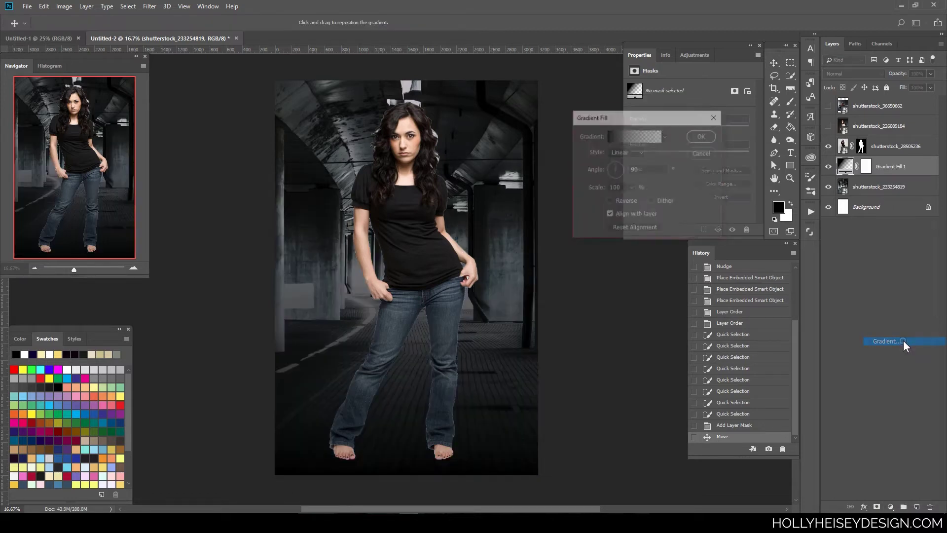
{"action": "left_click", "coordinate": [636, 136]}
{"action": "left_click", "coordinate": [638, 134]}
{"action": "left_click", "coordinate": [606, 134]}
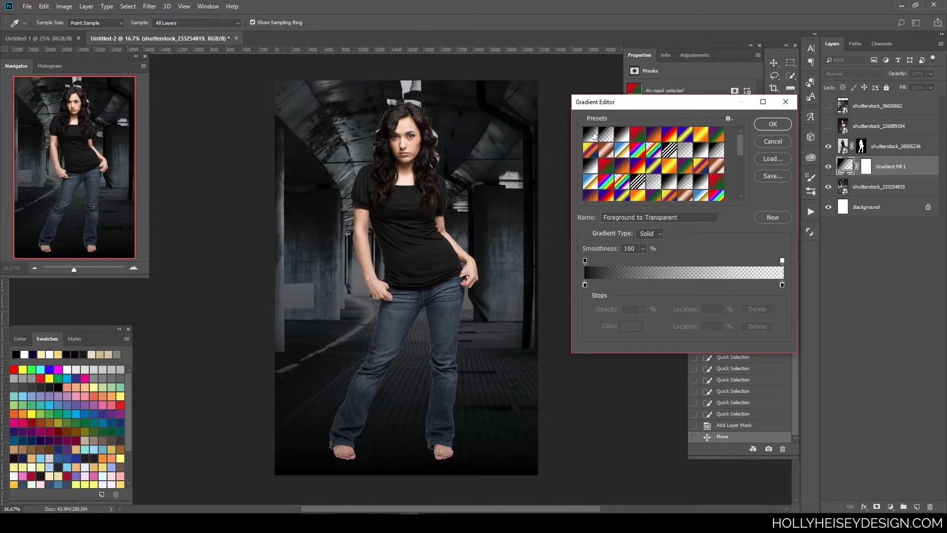
{"action": "left_click", "coordinate": [591, 135]}
{"action": "left_click", "coordinate": [784, 124]}
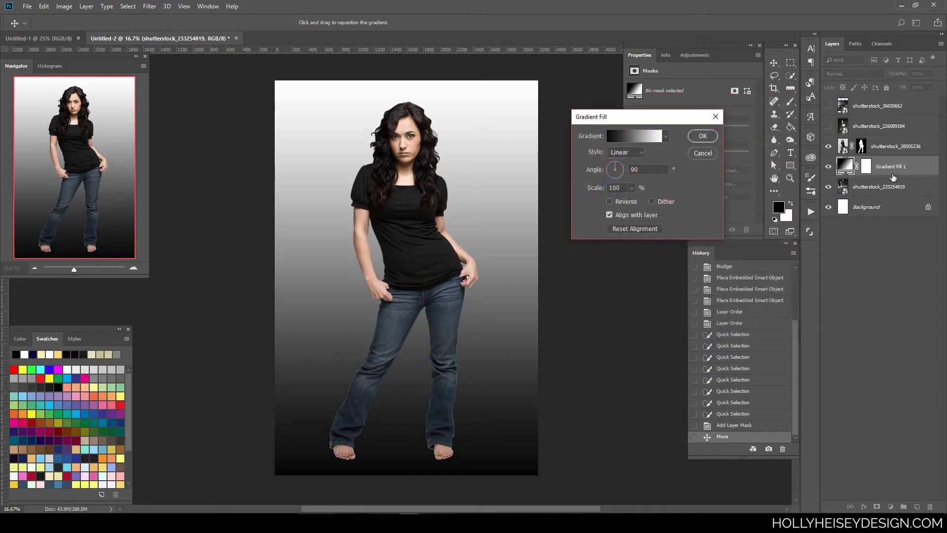
{"action": "left_click", "coordinate": [702, 136]}
{"action": "left_click_drag", "start_coordinate": [885, 167], "coordinate": [917, 507]}
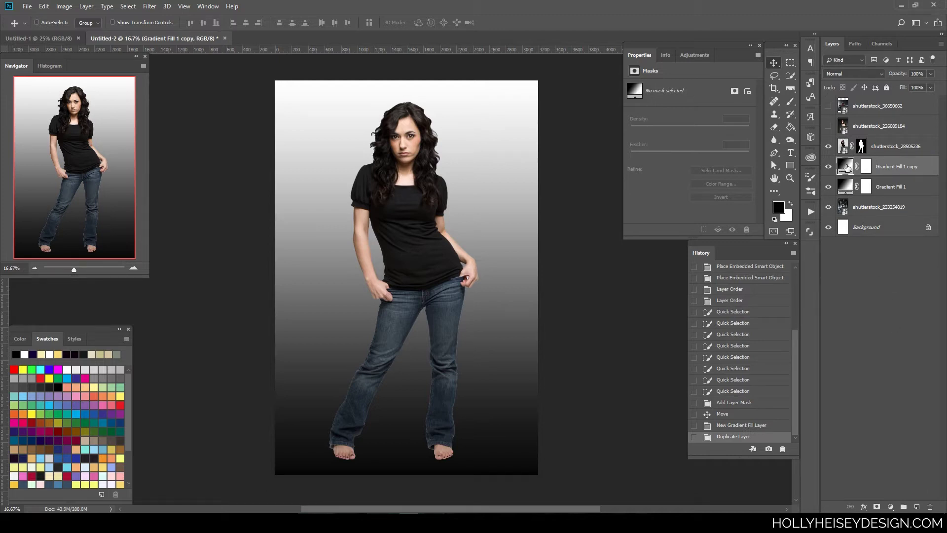
Step: Reverse the Gradient Fill 1 copy so it shades dark at top, and zoom in on the face
{"action": "double_click", "coordinate": [847, 168]}
{"action": "left_click", "coordinate": [610, 202]}
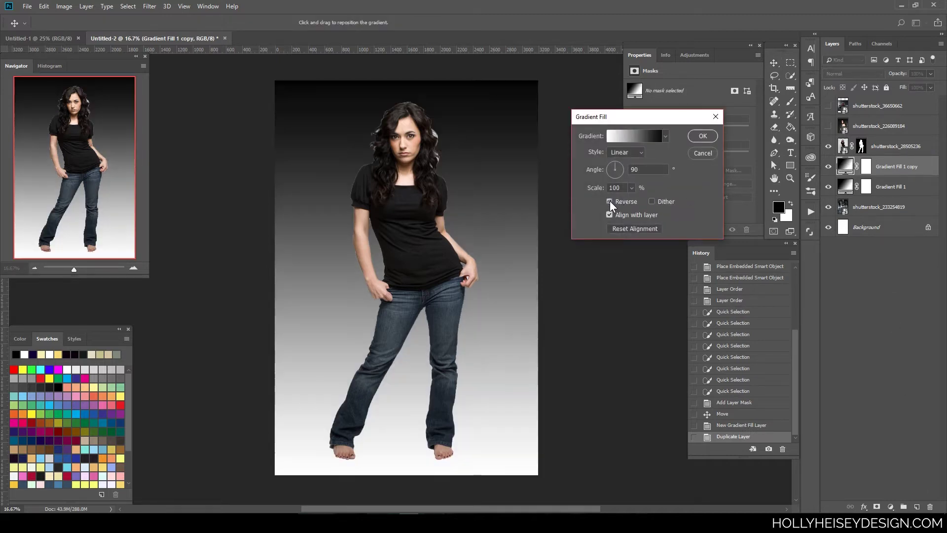
{"action": "left_click", "coordinate": [703, 137]}
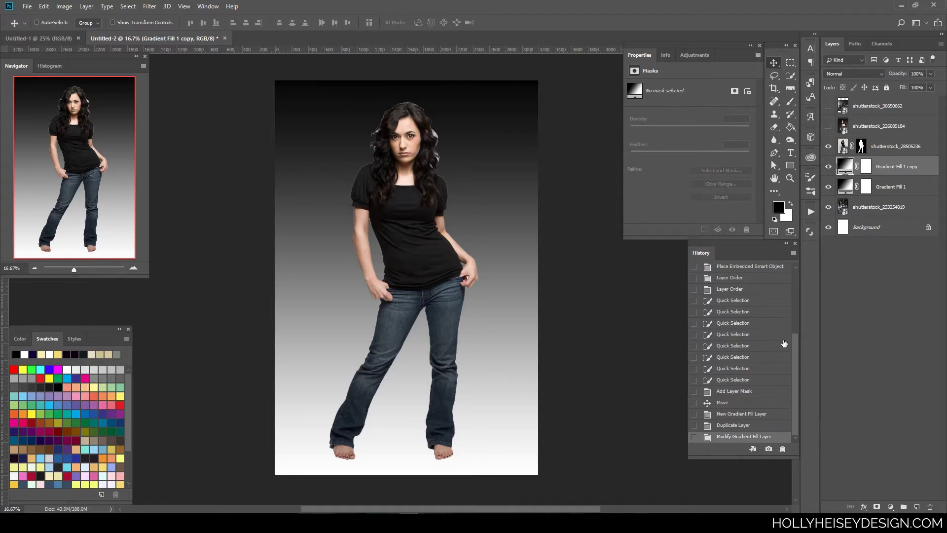
{"action": "key", "text": "ctrl+plus"}
{"action": "key", "text": "ctrl+plus"}
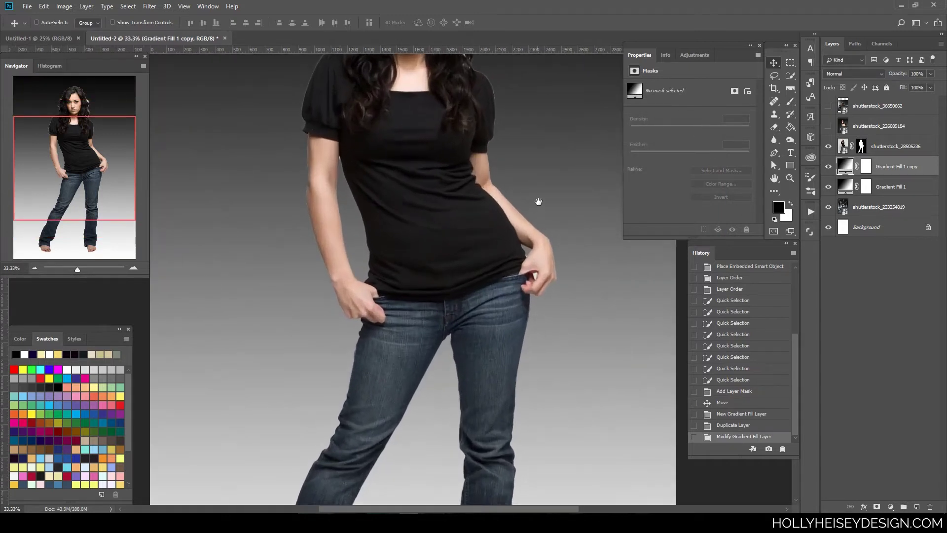
{"action": "left_click_drag", "start_coordinate": [538, 202], "coordinate": [533, 402]}
{"action": "key", "text": "ctrl+plus"}
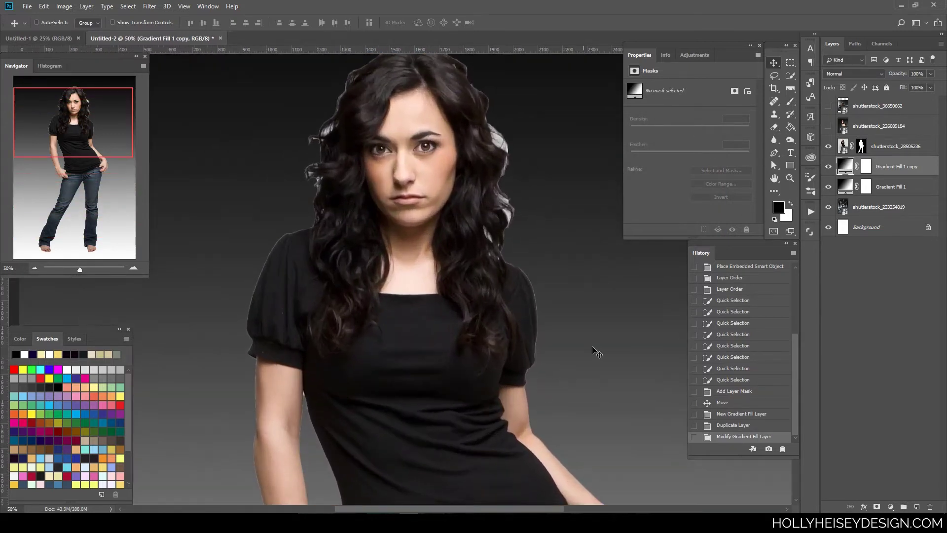
{"action": "scroll", "coordinate": [557, 296], "scroll_direction": "up", "scroll_amount": 3}
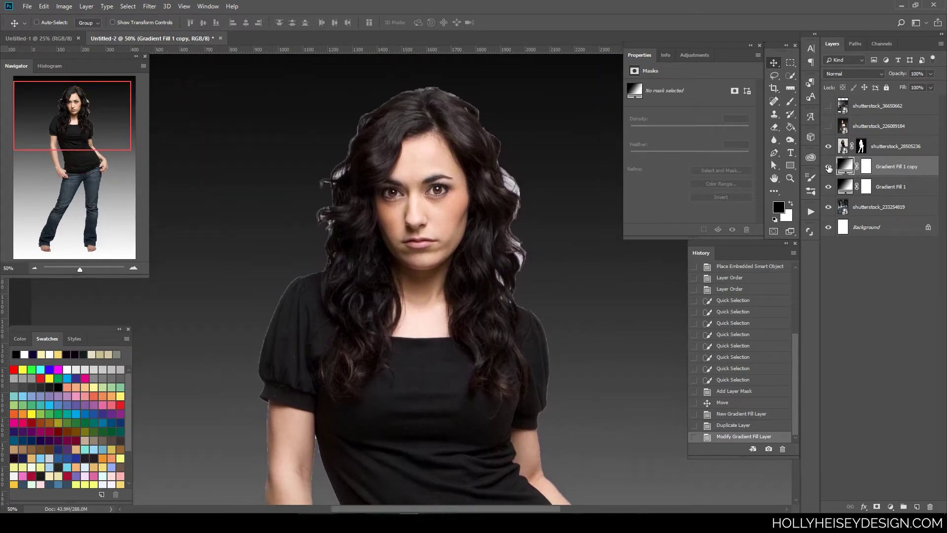
Step: Compare the cutout edges against the light gradient, dark gradient and tunnel backgrounds
{"action": "left_click", "coordinate": [829, 167]}
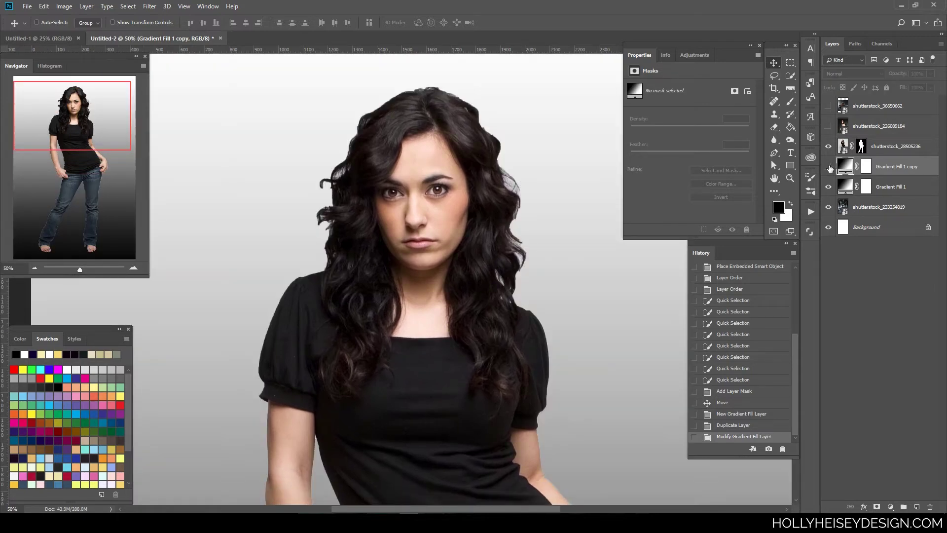
{"action": "left_click", "coordinate": [829, 168]}
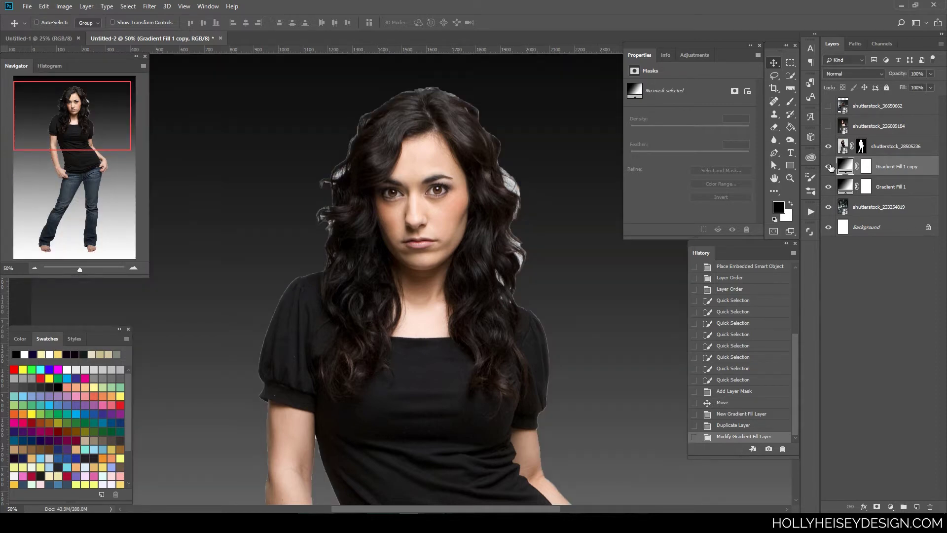
{"action": "left_click", "coordinate": [829, 167]}
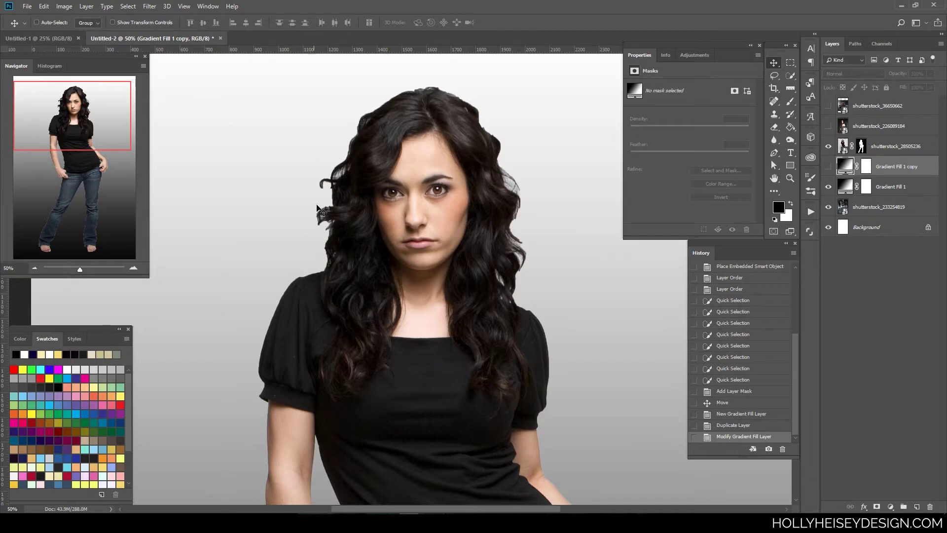
{"action": "left_click", "coordinate": [829, 167]}
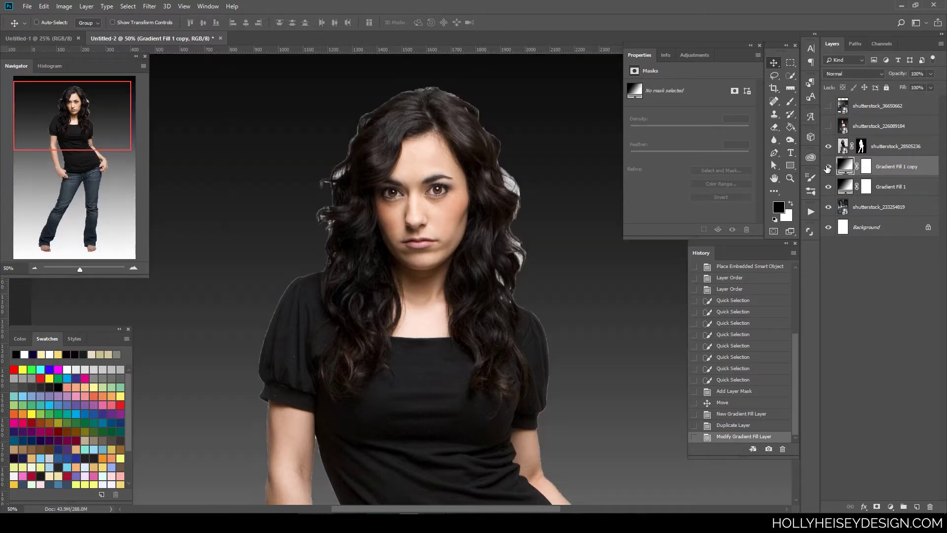
{"action": "left_click_drag", "start_coordinate": [552, 370], "coordinate": [577, 302]}
{"action": "left_click", "coordinate": [829, 167]}
{"action": "left_click", "coordinate": [831, 186]}
{"action": "key", "text": "ctrl+minus"}
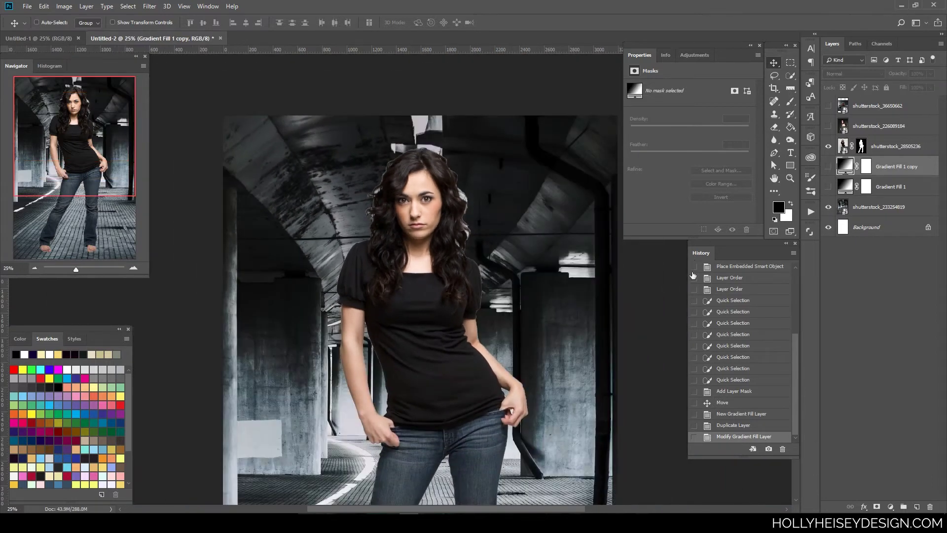
{"action": "key", "text": "ctrl+plus"}
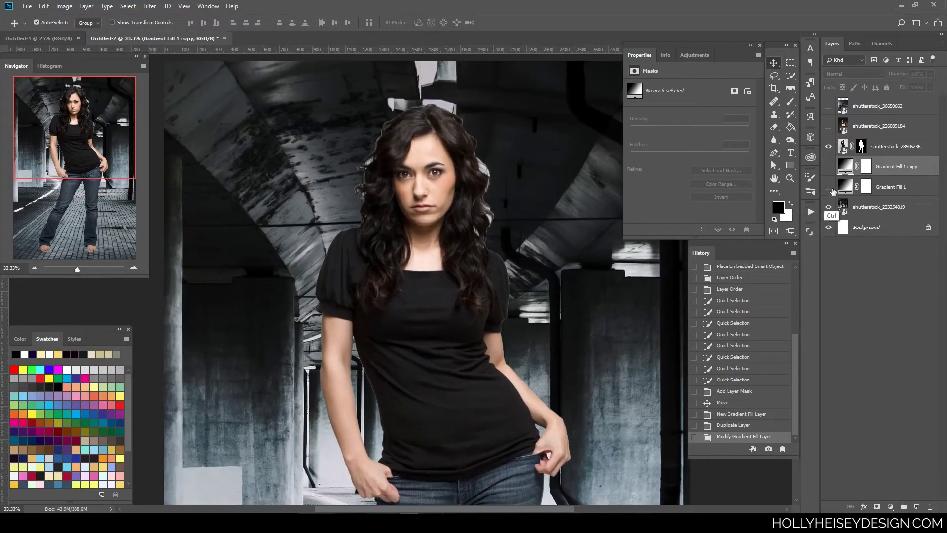
Step: Restore both gradient backdrops, inspect the model at 50%, and target the model layer's mask
{"action": "left_click_drag", "start_coordinate": [829, 187], "coordinate": [829, 167]}
{"action": "left_click_drag", "start_coordinate": [565, 264], "coordinate": [590, 326]}
{"action": "left_click_drag", "start_coordinate": [579, 370], "coordinate": [576, 205]}
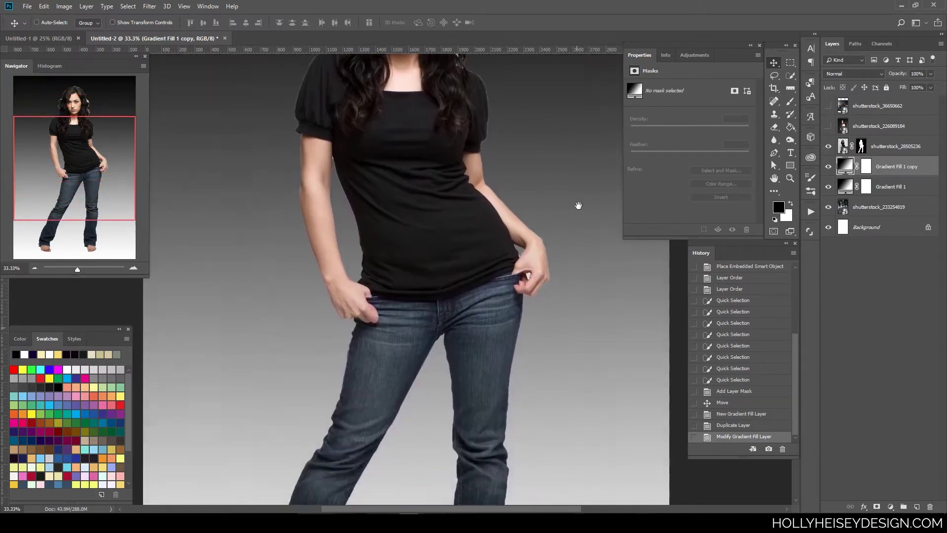
{"action": "left_click_drag", "start_coordinate": [547, 359], "coordinate": [560, 440]}
{"action": "key", "text": "ctrl+plus"}
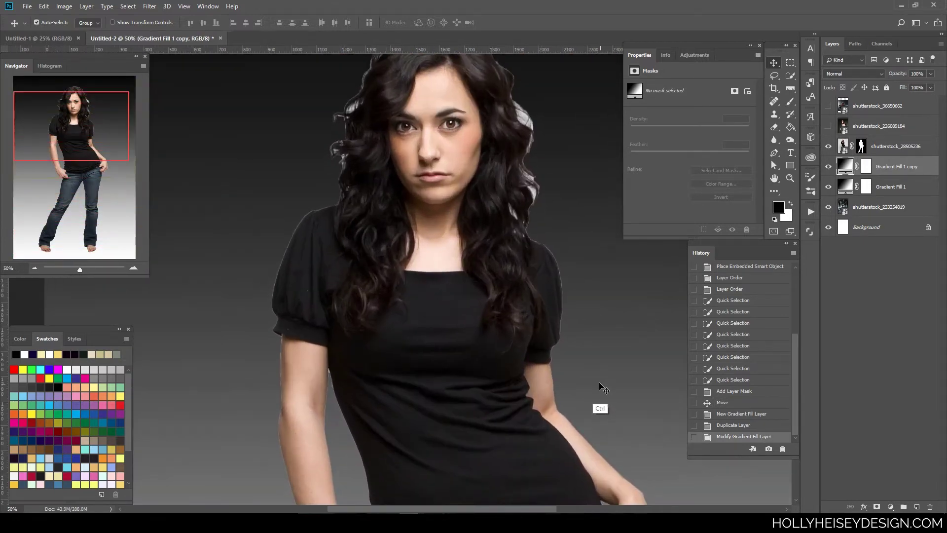
{"action": "left_click_drag", "start_coordinate": [559, 201], "coordinate": [541, 286]}
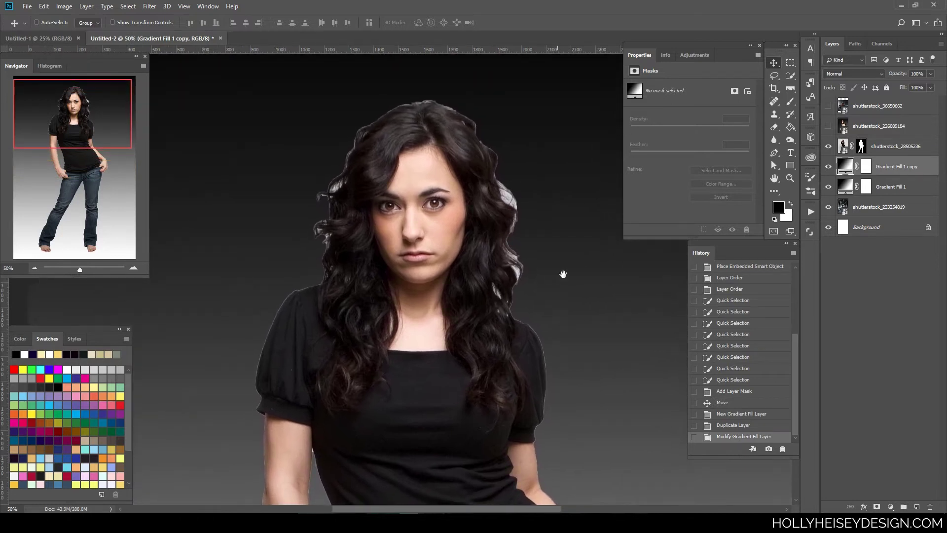
{"action": "left_click", "coordinate": [862, 146]}
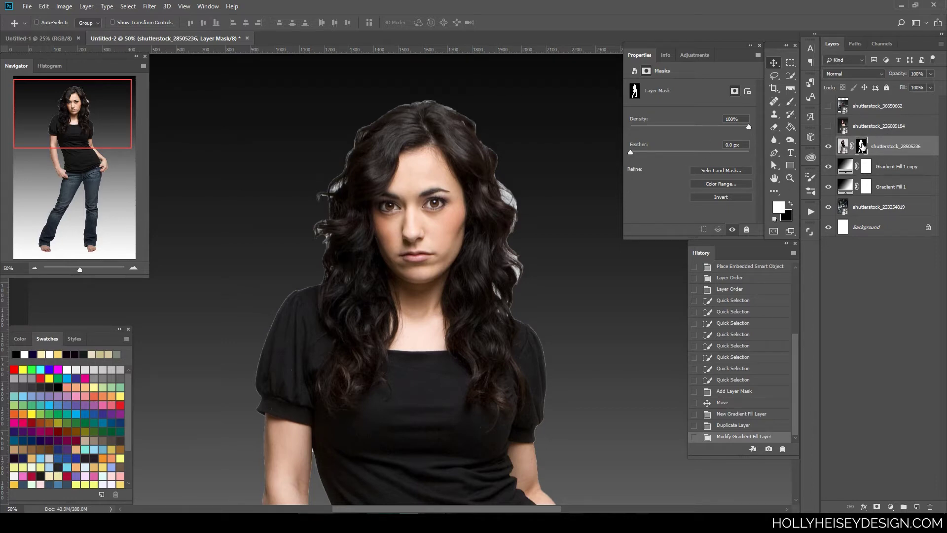
Step: Open Select and Mask on the model's mask with the Refine Edge Brush at size 40
{"action": "double_click", "coordinate": [862, 146]}
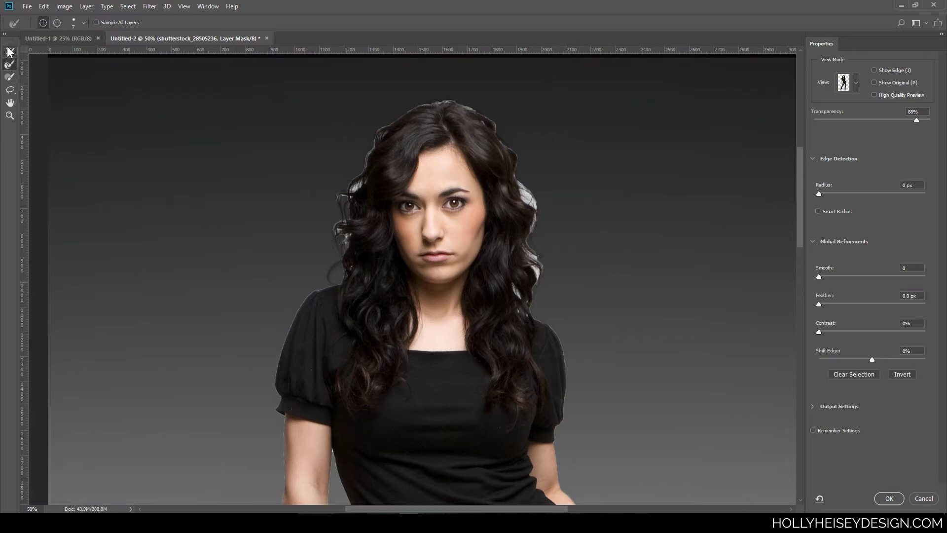
{"action": "left_click", "coordinate": [9, 51]}
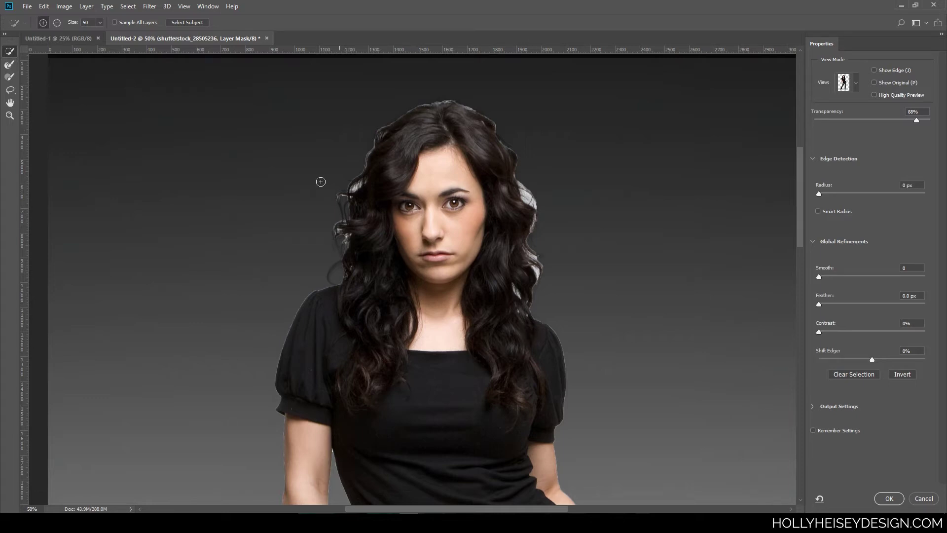
{"action": "left_click", "coordinate": [10, 65]}
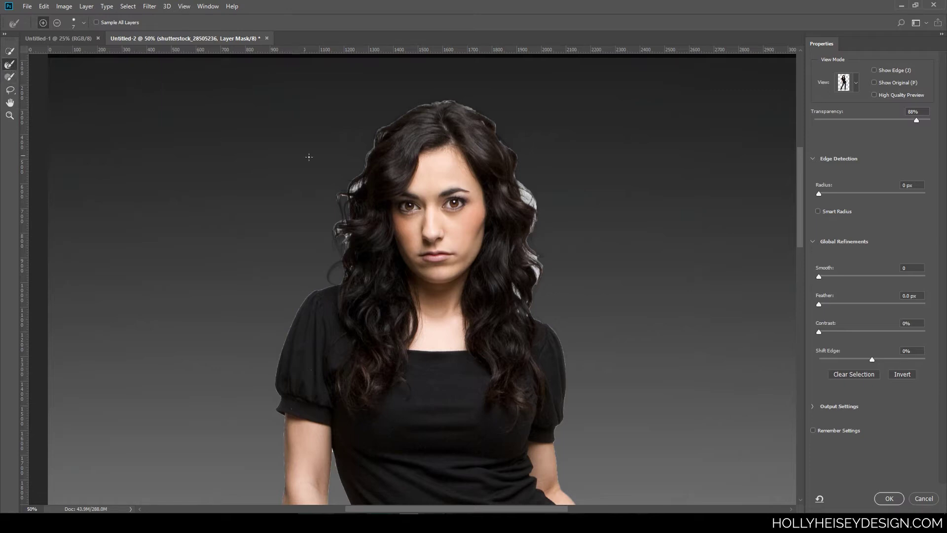
{"action": "key", "text": "bracketright"}
{"action": "key", "text": "bracketright"}
{"action": "key", "text": "bracketright"}
{"action": "key", "text": "bracketright"}
{"action": "key", "text": "bracketright"}
{"action": "key", "text": "bracketright"}
{"action": "key", "text": "bracketleft"}
{"action": "key", "text": "bracketleft"}
{"action": "key", "text": "bracketleft"}
{"action": "key", "text": "bracketleft"}
{"action": "key", "text": "bracketleft"}
{"action": "key", "text": "bracketleft"}
Step: Brush the right, top-right and top-left hair edges to refine them
{"action": "left_click_drag", "start_coordinate": [521, 190], "coordinate": [536, 251]}
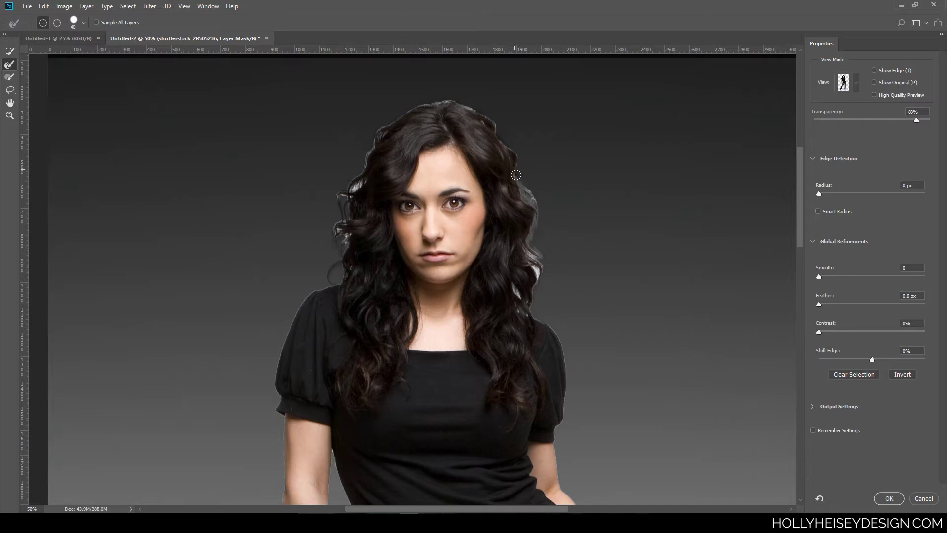
{"action": "mouse_move", "coordinate": [518, 178]}
{"action": "left_mouse_down"}
{"action": "mouse_move", "coordinate": [538, 215]}
{"action": "mouse_move", "coordinate": [530, 249]}
{"action": "mouse_move", "coordinate": [566, 267]}
{"action": "mouse_move", "coordinate": [528, 248]}
{"action": "mouse_move", "coordinate": [540, 264]}
{"action": "mouse_move", "coordinate": [535, 294]}
{"action": "mouse_move", "coordinate": [569, 294]}
{"action": "mouse_move", "coordinate": [525, 259]}
{"action": "mouse_move", "coordinate": [540, 279]}
{"action": "mouse_move", "coordinate": [534, 320]}
{"action": "mouse_move", "coordinate": [523, 307]}
{"action": "mouse_move", "coordinate": [515, 284]}
{"action": "mouse_move", "coordinate": [524, 302]}
{"action": "mouse_move", "coordinate": [564, 319]}
{"action": "mouse_move", "coordinate": [532, 323]}
{"action": "mouse_move", "coordinate": [520, 310]}
{"action": "mouse_move", "coordinate": [573, 336]}
{"action": "left_mouse_up"}
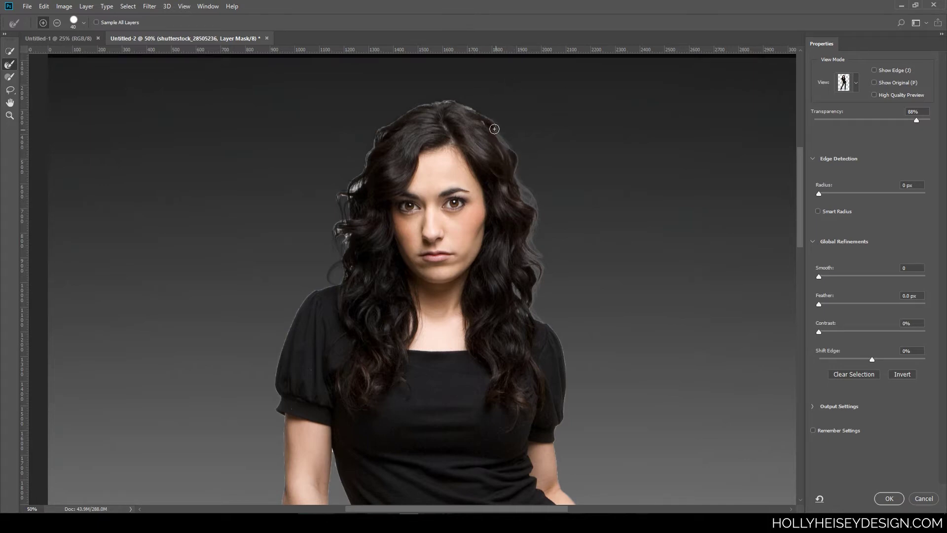
{"action": "mouse_move", "coordinate": [492, 125]}
{"action": "left_mouse_down"}
{"action": "mouse_move", "coordinate": [447, 99]}
{"action": "mouse_move", "coordinate": [473, 106]}
{"action": "mouse_move", "coordinate": [493, 131]}
{"action": "left_mouse_up"}
{"action": "mouse_move", "coordinate": [438, 96]}
{"action": "left_mouse_down"}
{"action": "mouse_move", "coordinate": [374, 134]}
{"action": "mouse_move", "coordinate": [363, 173]}
{"action": "mouse_move", "coordinate": [400, 150]}
{"action": "mouse_move", "coordinate": [366, 154]}
{"action": "mouse_move", "coordinate": [362, 171]}
{"action": "mouse_move", "coordinate": [332, 196]}
{"action": "mouse_move", "coordinate": [376, 204]}
{"action": "mouse_move", "coordinate": [362, 173]}
{"action": "mouse_move", "coordinate": [329, 210]}
{"action": "mouse_move", "coordinate": [366, 214]}
{"action": "mouse_move", "coordinate": [348, 194]}
{"action": "mouse_move", "coordinate": [338, 202]}
{"action": "mouse_move", "coordinate": [347, 235]}
{"action": "mouse_move", "coordinate": [349, 190]}
{"action": "mouse_move", "coordinate": [348, 216]}
{"action": "mouse_move", "coordinate": [331, 237]}
{"action": "mouse_move", "coordinate": [358, 264]}
{"action": "mouse_move", "coordinate": [346, 226]}
{"action": "mouse_move", "coordinate": [339, 266]}
{"action": "mouse_move", "coordinate": [353, 233]}
{"action": "mouse_move", "coordinate": [341, 258]}
{"action": "mouse_move", "coordinate": [353, 337]}
{"action": "left_mouse_up"}
Step: At 100% zoom with a size 20 brush, refine the lower-left hair curl and set transparency to 33%
{"action": "key", "text": "ctrl+plus"}
{"action": "key", "text": "ctrl+plus"}
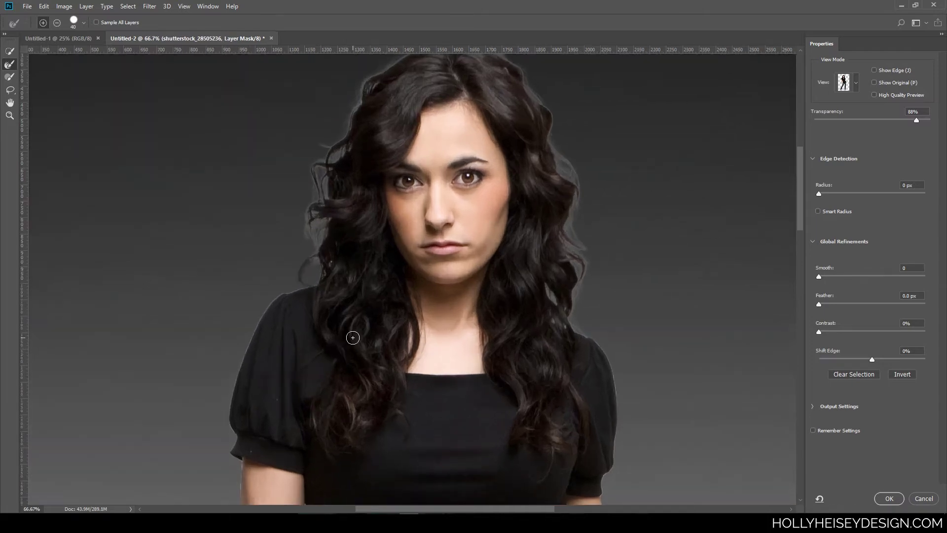
{"action": "left_click_drag", "start_coordinate": [434, 220], "coordinate": [470, 329]}
{"action": "key", "text": "bracketleft"}
{"action": "key", "text": "bracketleft"}
{"action": "mouse_move", "coordinate": [310, 383]}
{"action": "left_mouse_down"}
{"action": "mouse_move", "coordinate": [328, 364]}
{"action": "mouse_move", "coordinate": [319, 380]}
{"action": "left_mouse_up"}
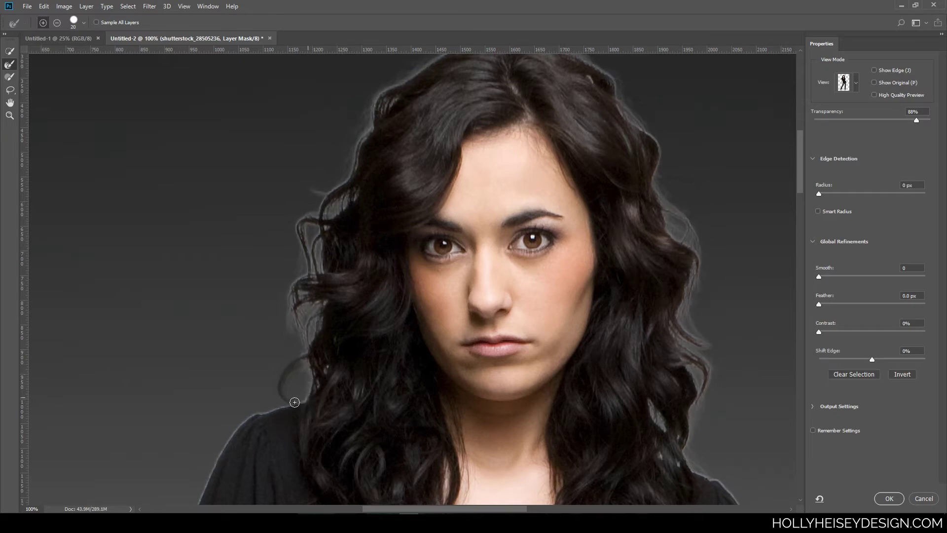
{"action": "mouse_move", "coordinate": [315, 350]}
{"action": "left_mouse_down"}
{"action": "mouse_move", "coordinate": [291, 366]}
{"action": "mouse_move", "coordinate": [287, 407]}
{"action": "left_mouse_up"}
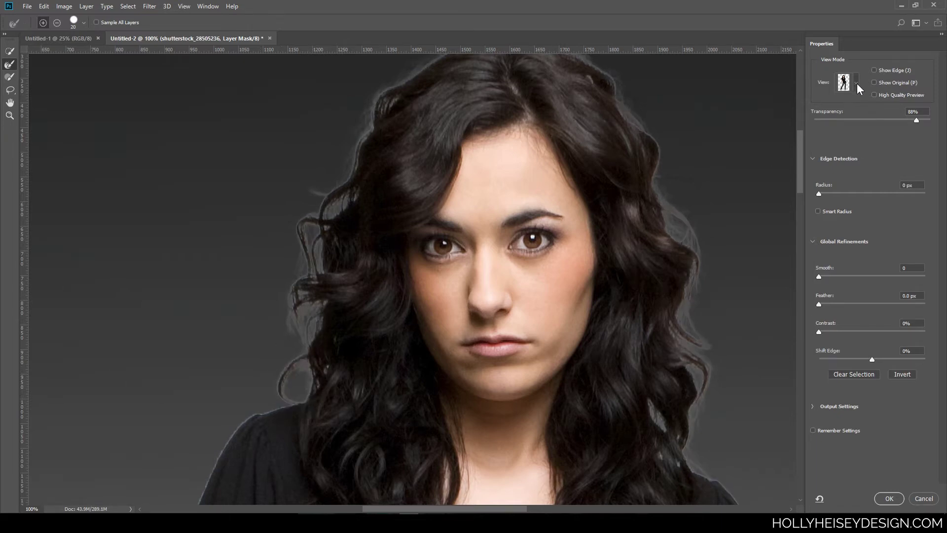
{"action": "left_click_drag", "start_coordinate": [912, 120], "coordinate": [848, 122]}
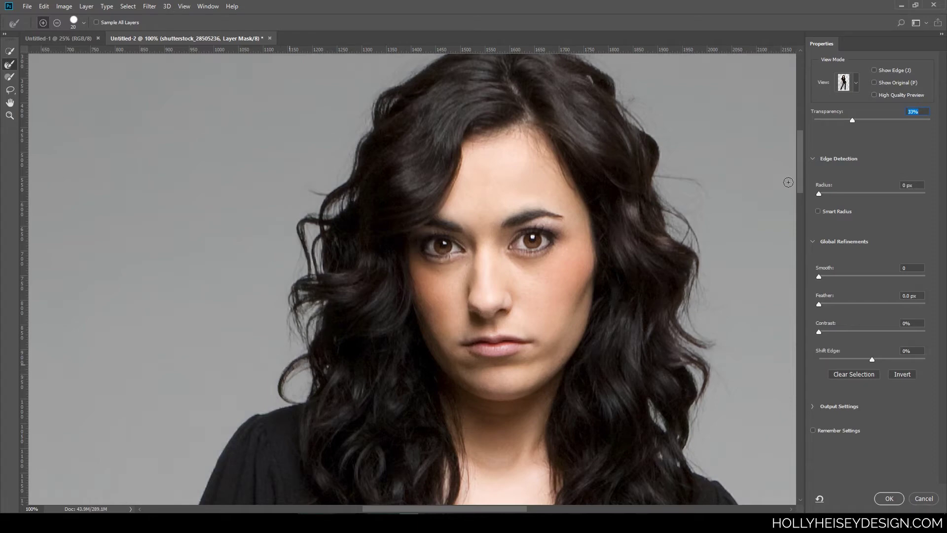
Step: Raise view transparency to 79% and refine the wispy strands along the top hair edge
{"action": "left_click_drag", "start_coordinate": [855, 120], "coordinate": [906, 118]}
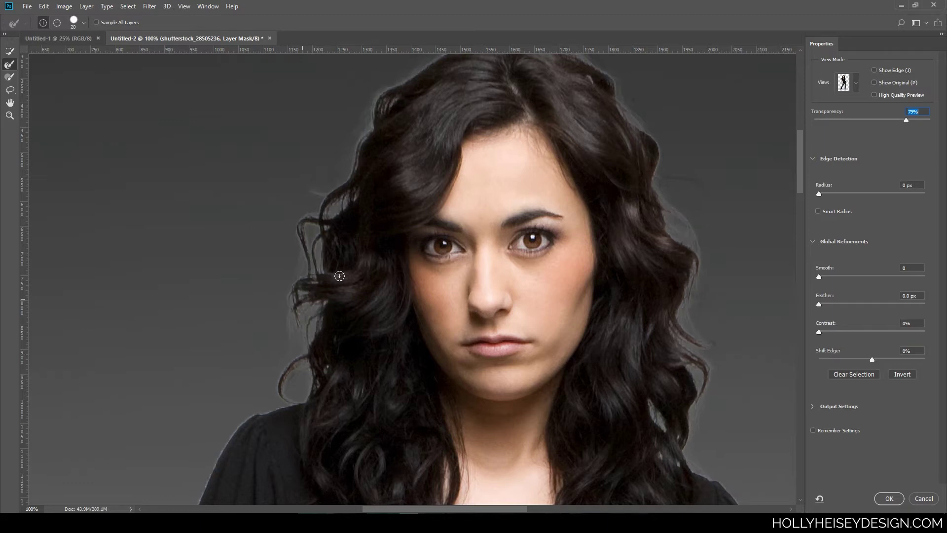
{"action": "left_click_drag", "start_coordinate": [424, 211], "coordinate": [351, 292]}
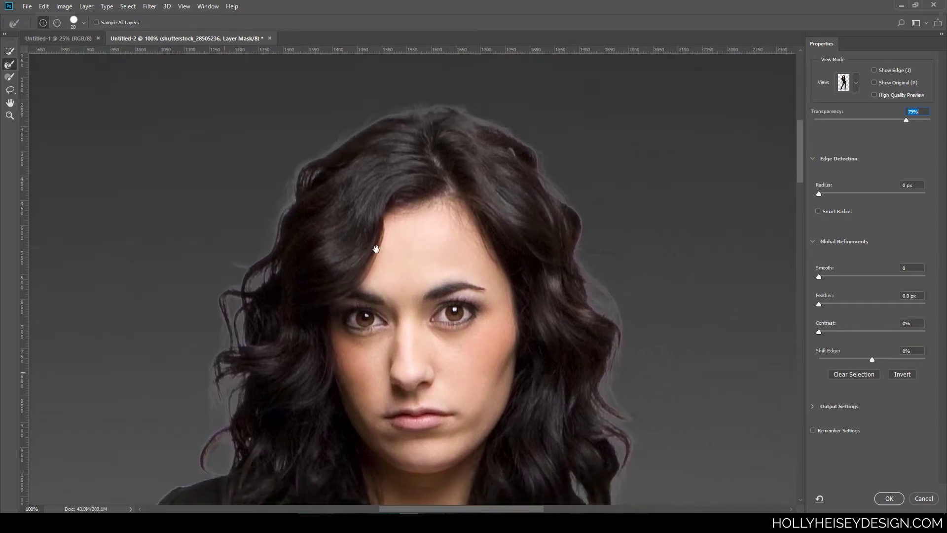
{"action": "mouse_move", "coordinate": [412, 106]}
{"action": "left_mouse_down"}
{"action": "mouse_move", "coordinate": [434, 91]}
{"action": "mouse_move", "coordinate": [467, 113]}
{"action": "mouse_move", "coordinate": [452, 145]}
{"action": "left_mouse_up"}
{"action": "left_click_drag", "start_coordinate": [446, 96], "coordinate": [383, 110]}
Step: Refine the right shoulder edge with the brush reduced to size 15
{"action": "left_click_drag", "start_coordinate": [663, 438], "coordinate": [652, 289]}
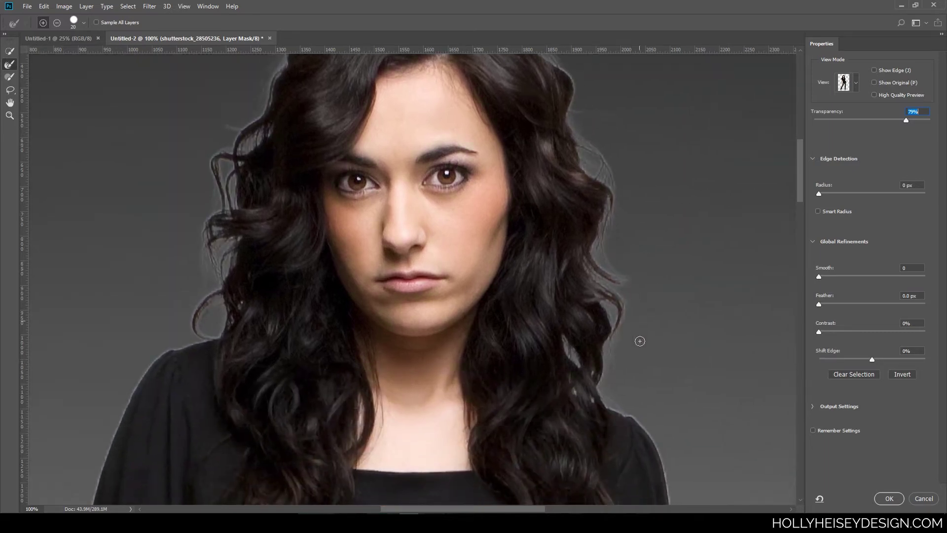
{"action": "left_click_drag", "start_coordinate": [672, 434], "coordinate": [725, 389]}
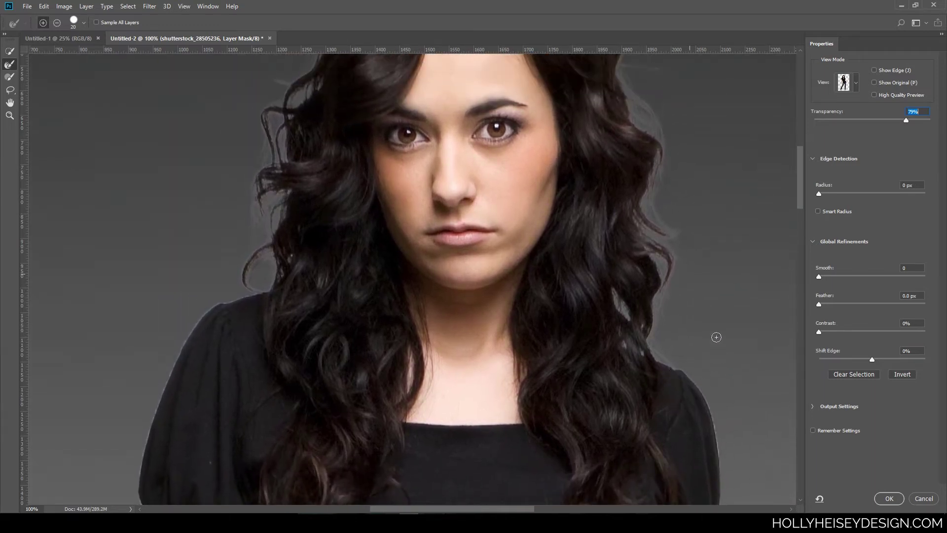
{"action": "mouse_move", "coordinate": [558, 410]}
{"action": "left_mouse_down"}
{"action": "mouse_move", "coordinate": [599, 334]}
{"action": "mouse_move", "coordinate": [630, 312]}
{"action": "left_mouse_up"}
{"action": "key", "text": "bracketleft"}
{"action": "mouse_move", "coordinate": [304, 216]}
{"action": "left_mouse_down"}
{"action": "mouse_move", "coordinate": [318, 212]}
{"action": "mouse_move", "coordinate": [289, 220]}
{"action": "left_mouse_up"}
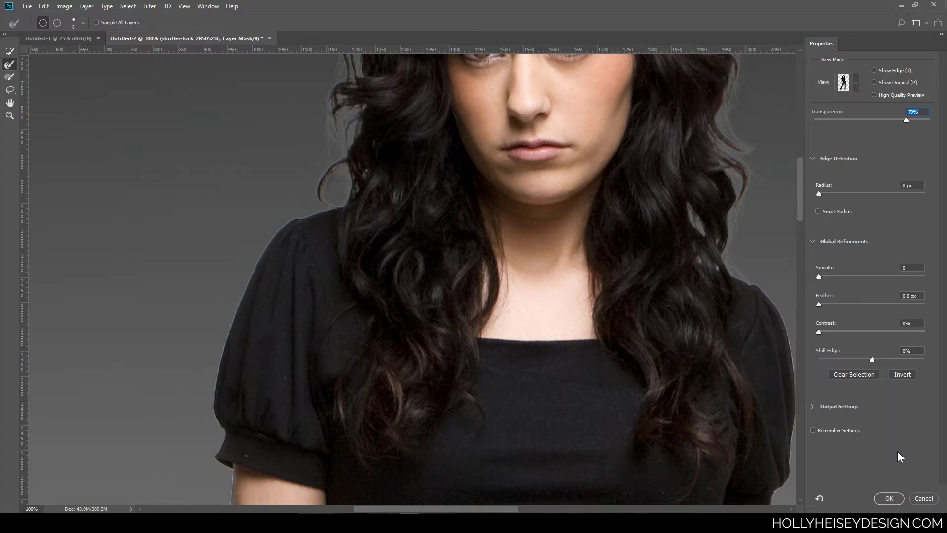
Step: Apply the refined mask and check the hair against the light and dark gradient backdrops
{"action": "left_click", "coordinate": [888, 499]}
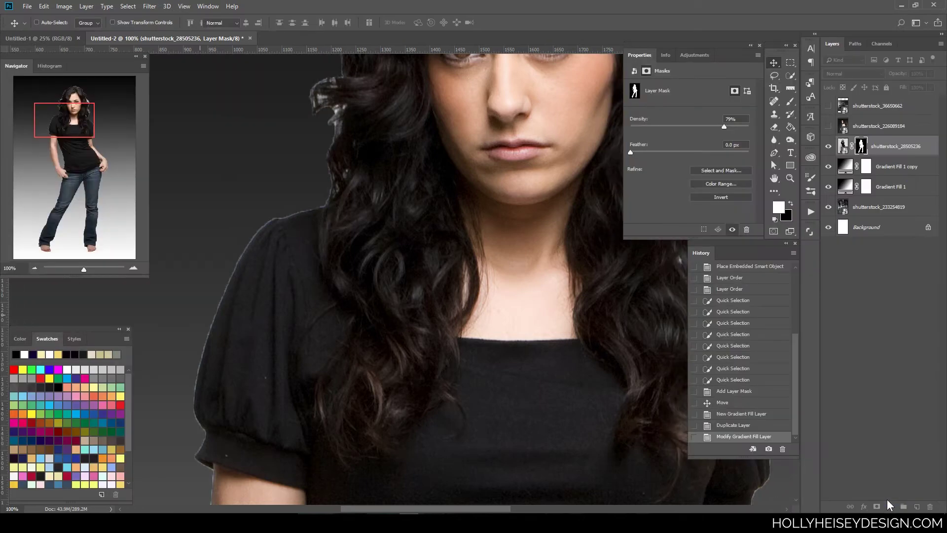
{"action": "left_click_drag", "start_coordinate": [451, 227], "coordinate": [439, 346]}
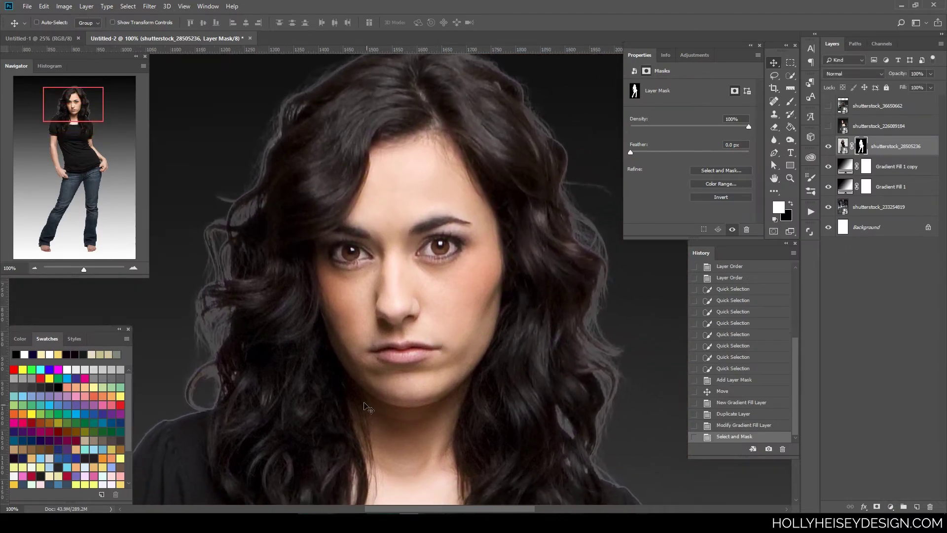
{"action": "mouse_move", "coordinate": [365, 205]}
{"action": "left_mouse_down"}
{"action": "mouse_move", "coordinate": [369, 238]}
{"action": "mouse_move", "coordinate": [374, 203]}
{"action": "left_mouse_up"}
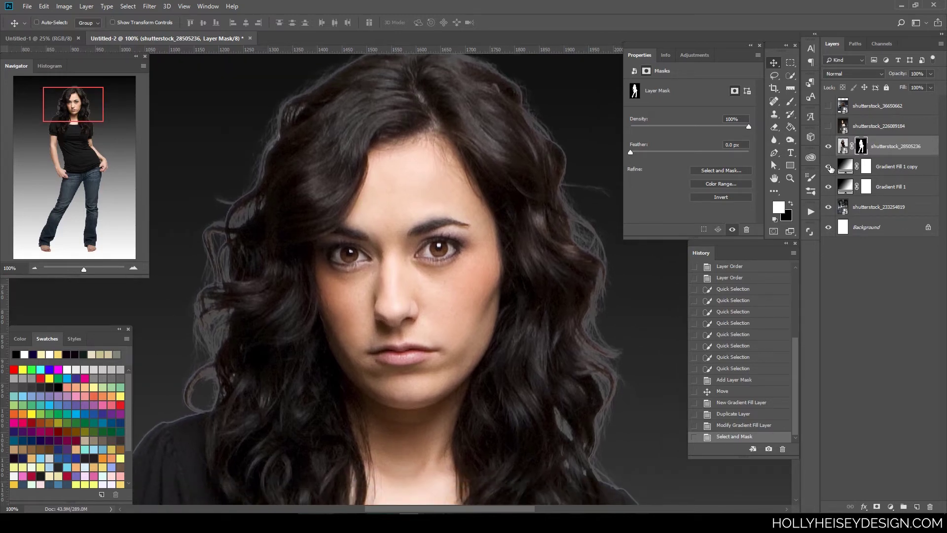
{"action": "left_click", "coordinate": [829, 169]}
{"action": "key", "text": "ctrl+minus"}
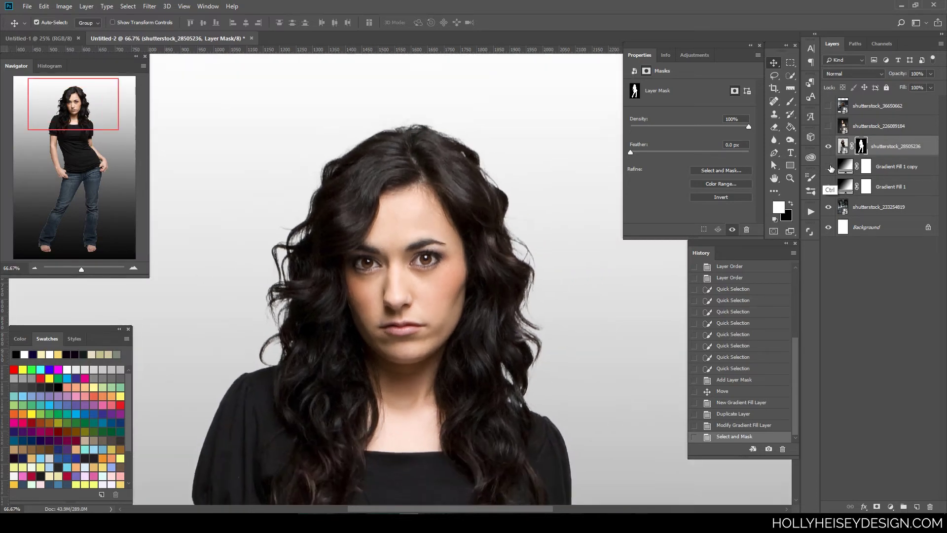
{"action": "left_click", "coordinate": [829, 169]}
{"action": "left_click", "coordinate": [830, 169]}
{"action": "key", "text": "ctrl+minus"}
{"action": "key", "text": "ctrl+plus"}
Step: Restore the dark gradient, duplicate the model layer, and place the copy beneath the original
{"action": "left_click", "coordinate": [829, 166]}
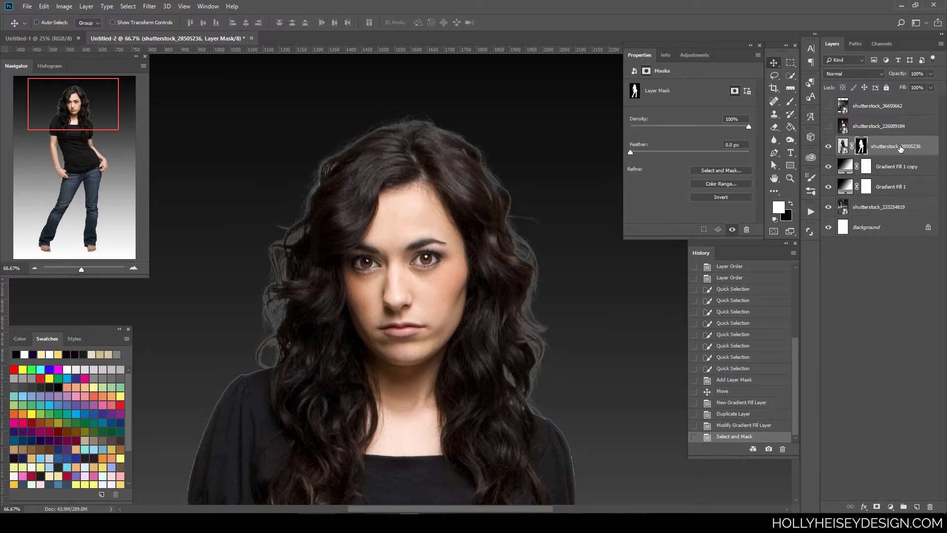
{"action": "left_click_drag", "start_coordinate": [902, 147], "coordinate": [916, 507]}
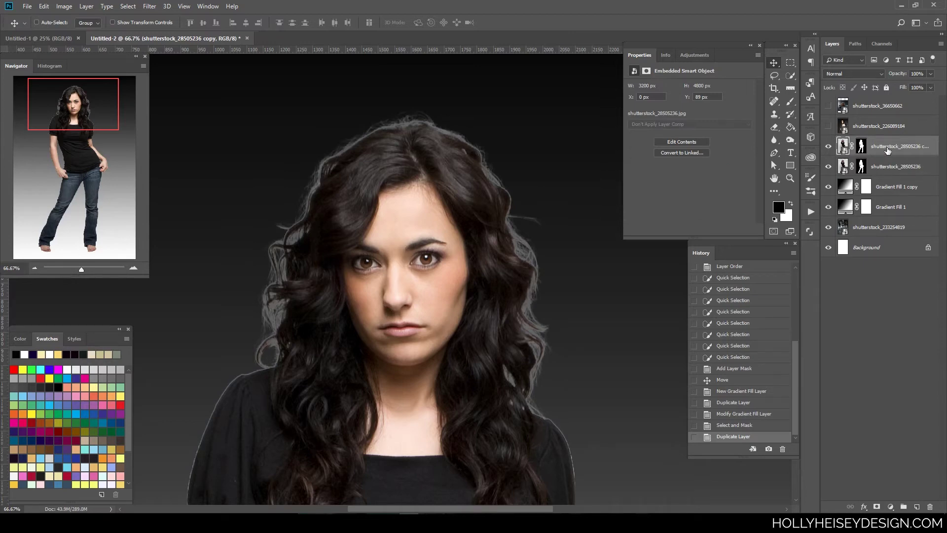
{"action": "left_click_drag", "start_coordinate": [887, 148], "coordinate": [885, 178]}
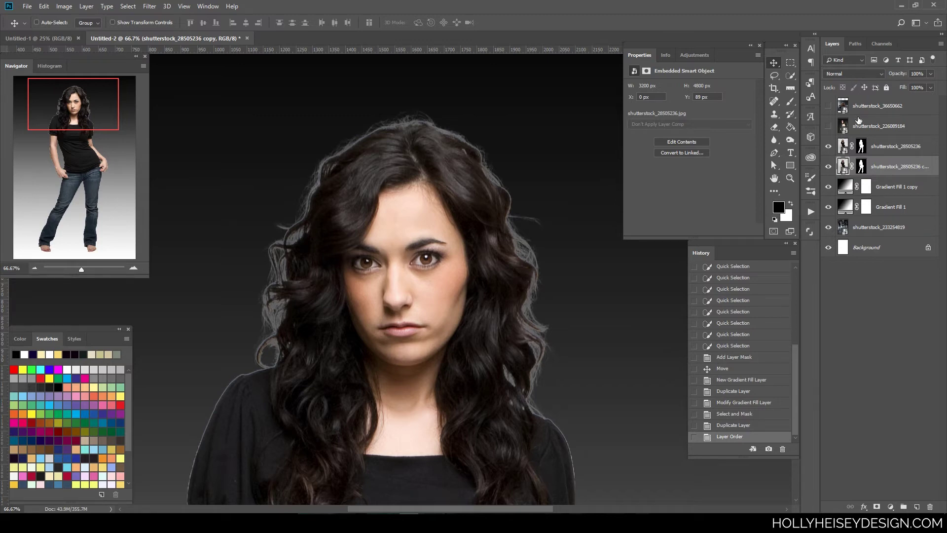
Step: Add a Solid Color fill sampled from the dark brown hair and clip it to the model copy
{"action": "left_click", "coordinate": [891, 507]}
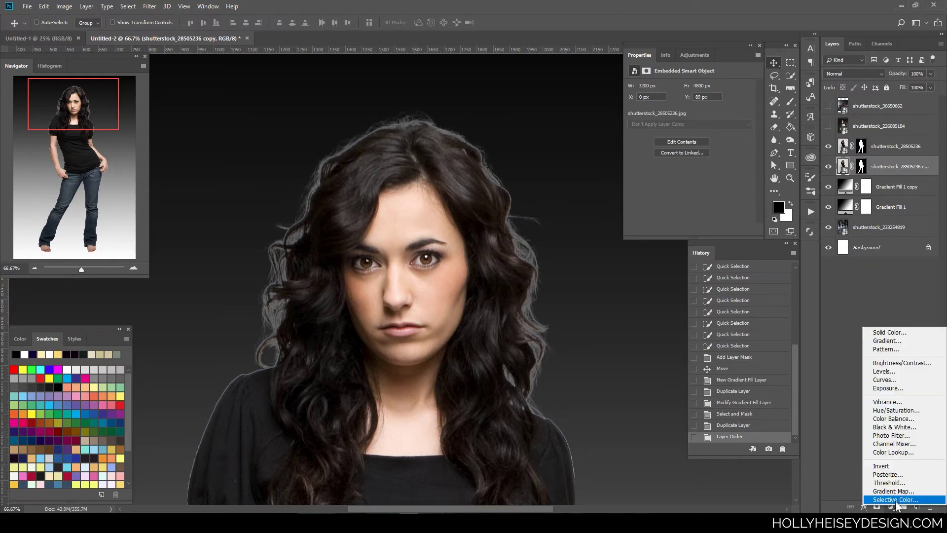
{"action": "left_click", "coordinate": [895, 332]}
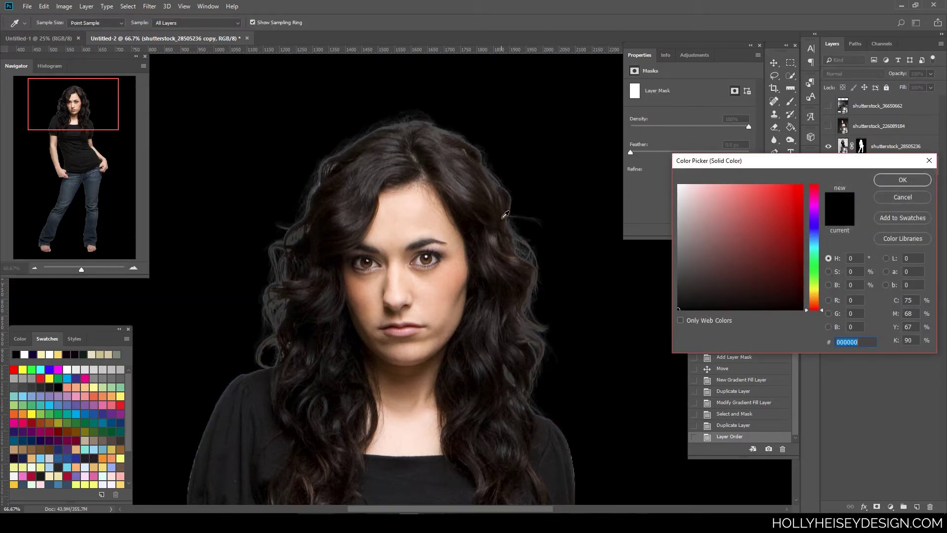
{"action": "left_click", "coordinate": [504, 207]}
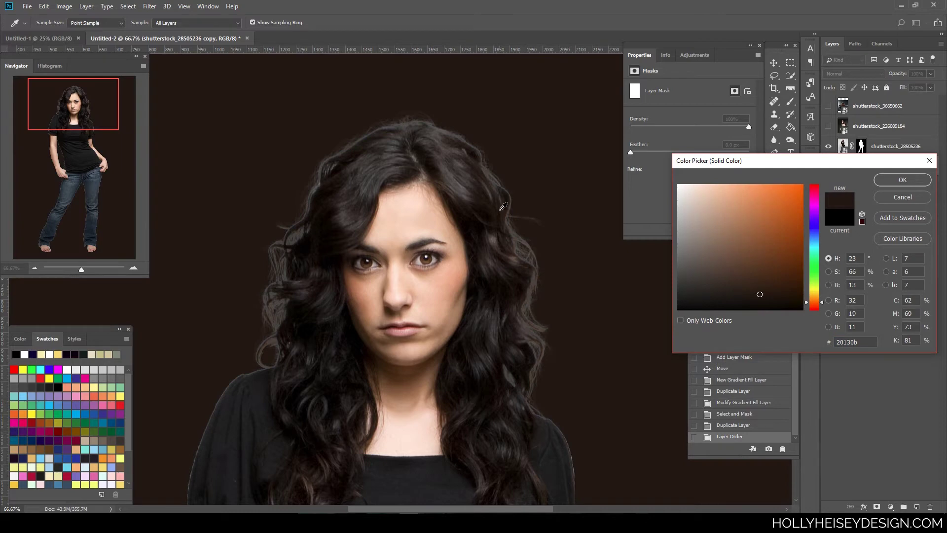
{"action": "left_click", "coordinate": [902, 181]}
{"action": "right_click", "coordinate": [896, 167]}
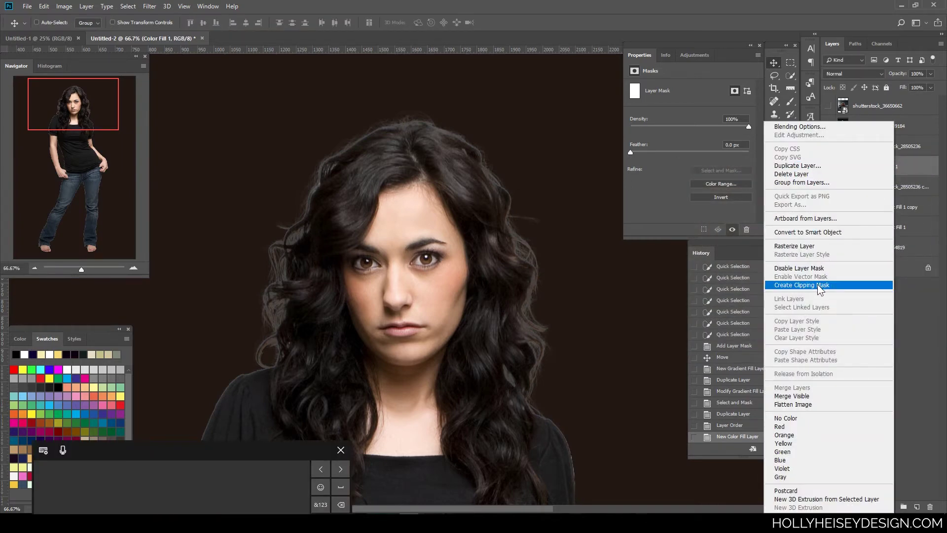
{"action": "left_click", "coordinate": [819, 285]}
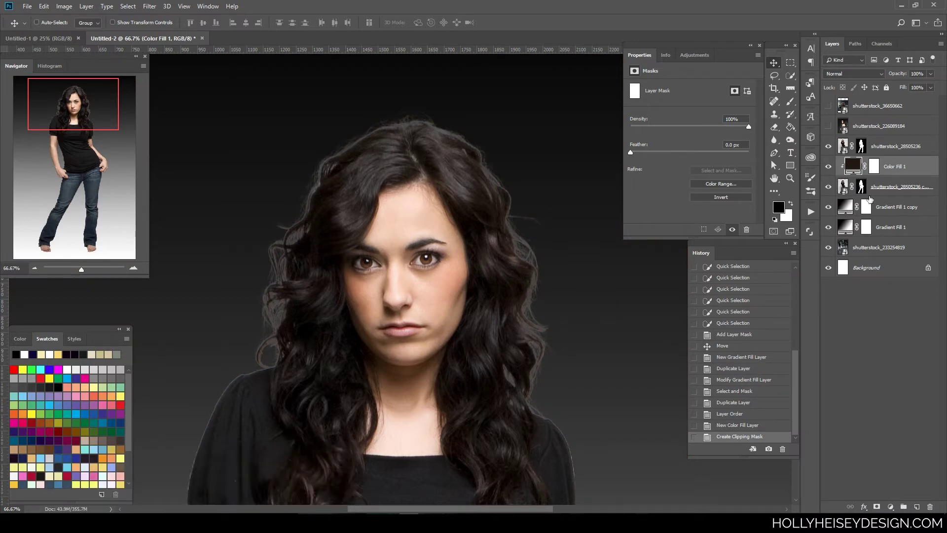
Step: Set the model copy to Multiply, show Color Fill 1, and target the original model's mask
{"action": "left_click", "coordinate": [887, 188]}
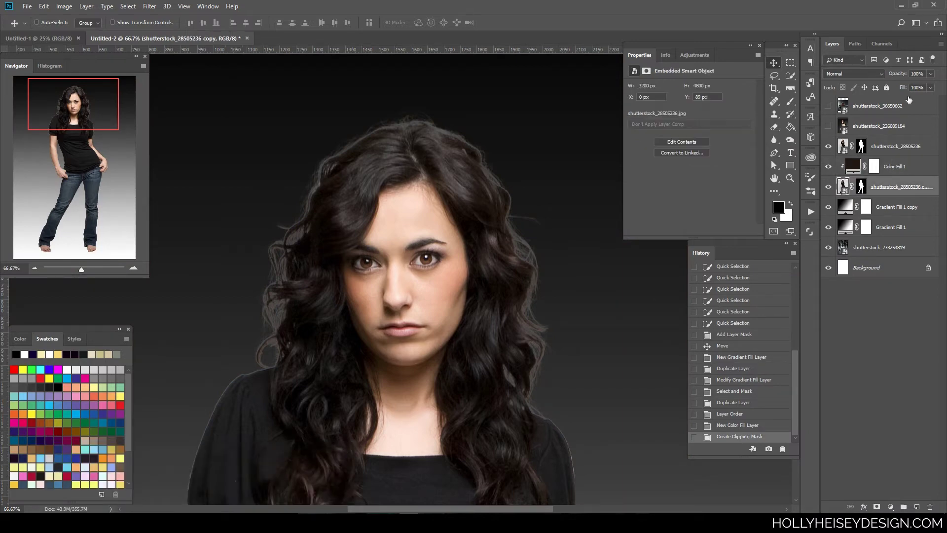
{"action": "left_click", "coordinate": [866, 74]}
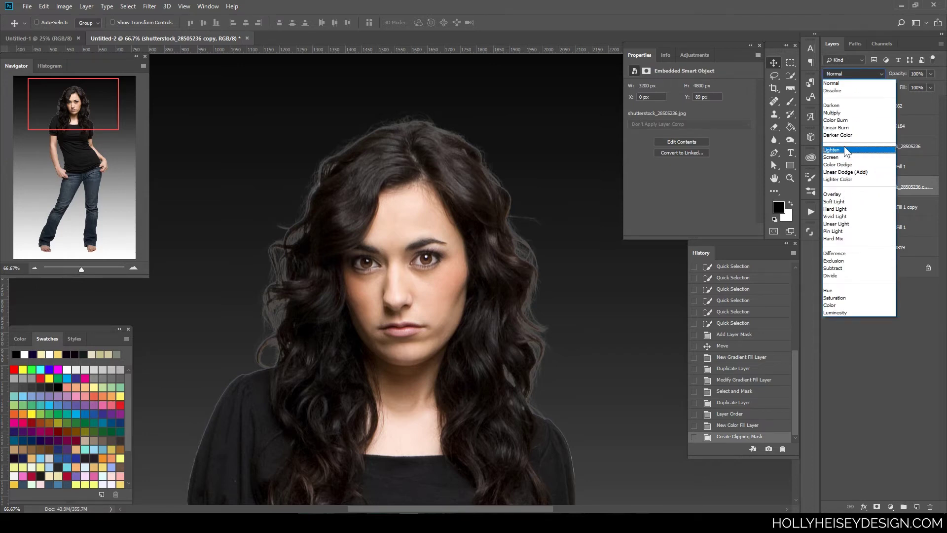
{"action": "left_click", "coordinate": [842, 113]}
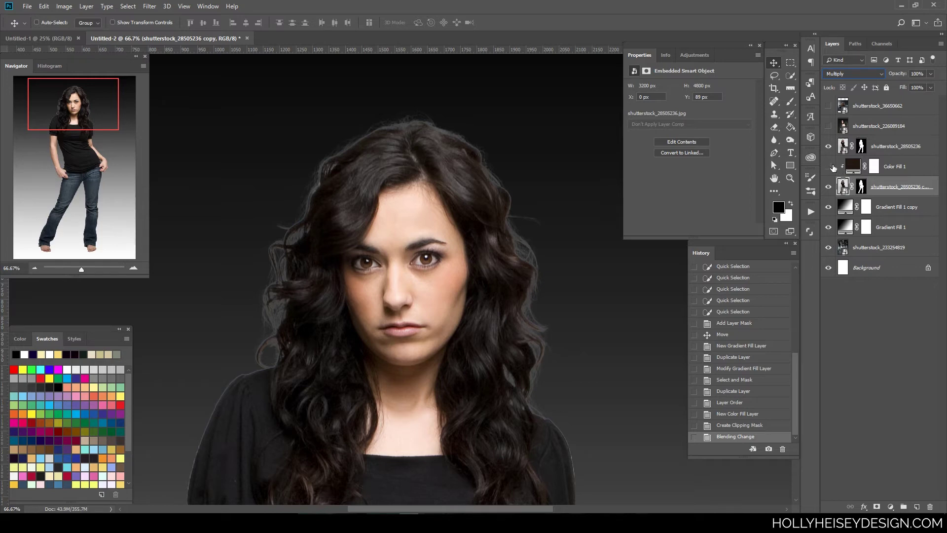
{"action": "left_click", "coordinate": [831, 167]}
{"action": "left_click", "coordinate": [863, 146]}
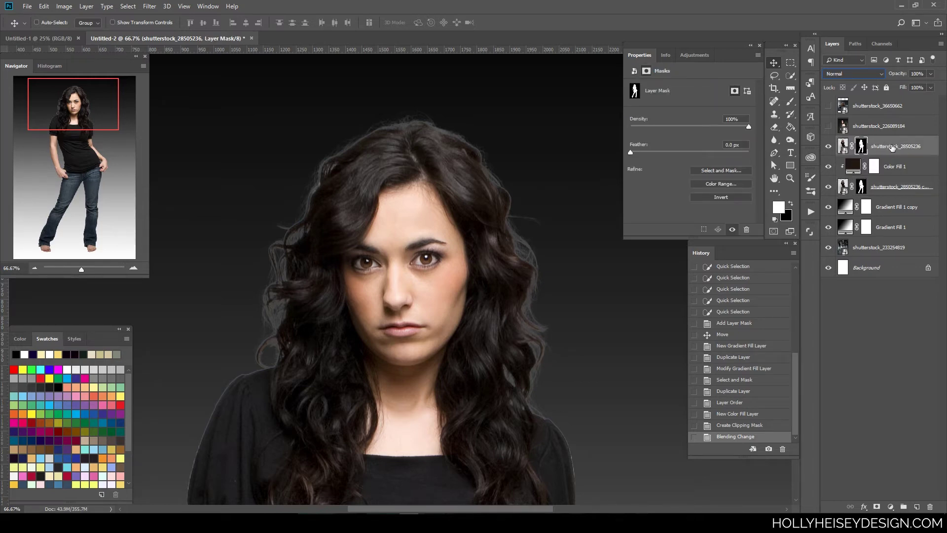
Step: Set up a black brush at size 70 for painting on the mask
{"action": "left_click", "coordinate": [790, 101]}
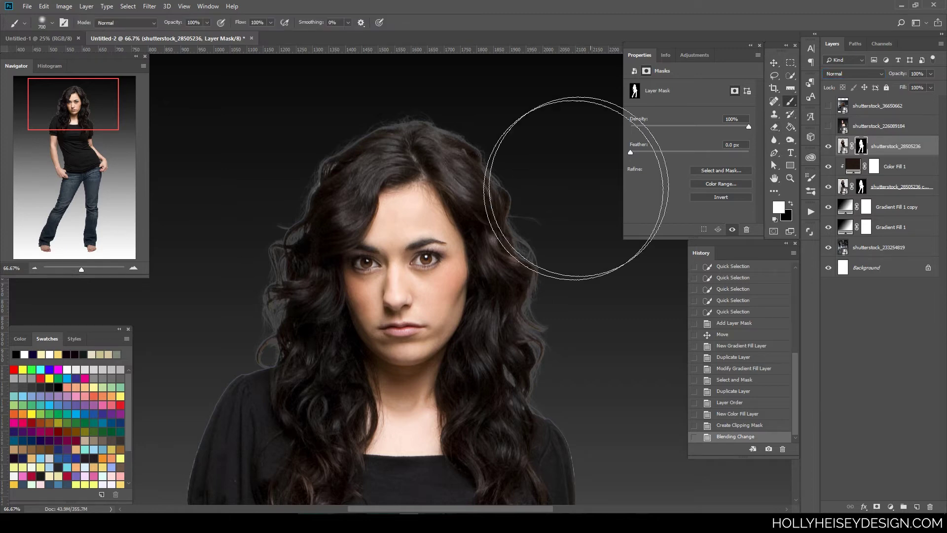
{"action": "key", "text": "bracketleft"}
{"action": "key", "text": "bracketleft"}
{"action": "key", "text": "bracketleft"}
{"action": "key", "text": "bracketleft"}
{"action": "key", "text": "bracketleft"}
{"action": "key", "text": "bracketleft"}
{"action": "key", "text": "bracketleft"}
{"action": "key", "text": "bracketleft"}
{"action": "key", "text": "bracketleft"}
{"action": "key", "text": "bracketleft"}
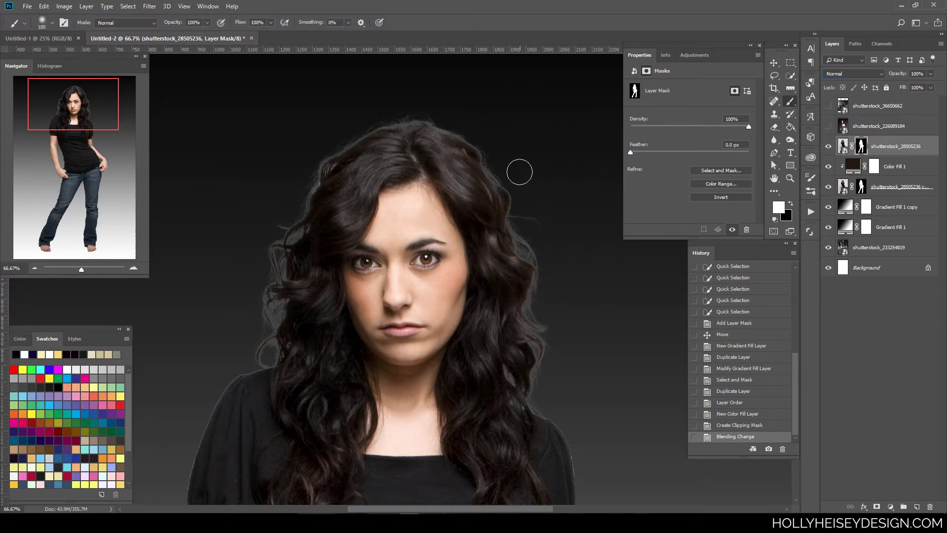
{"action": "key", "text": "bracketleft"}
{"action": "key", "text": "bracketleft"}
{"action": "key", "text": "bracketleft"}
{"action": "key", "text": "bracketleft"}
{"action": "left_click", "coordinate": [791, 204]}
{"action": "key", "text": "bracketright"}
{"action": "key", "text": "bracketright"}
{"action": "key", "text": "bracketright"}
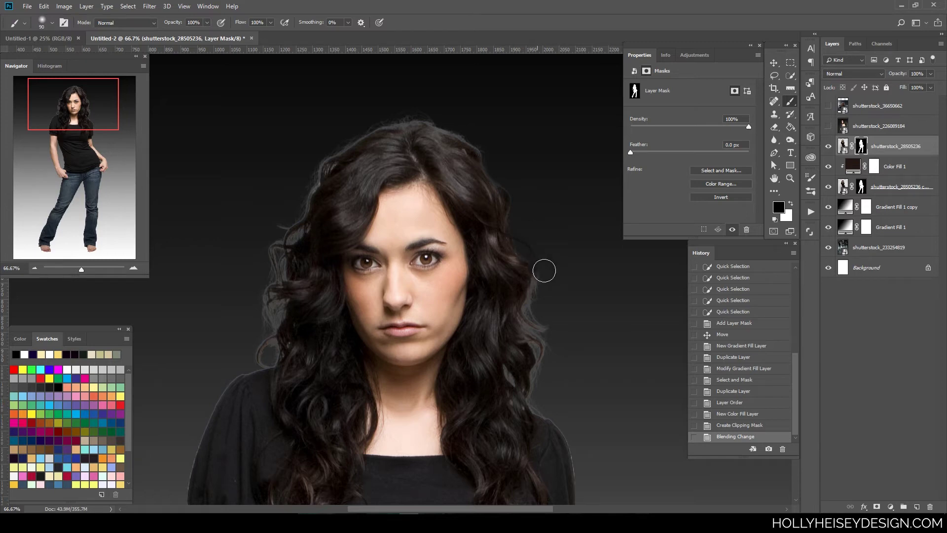
Step: Paint out the light halo along the right and lower-left hair edges
{"action": "mouse_move", "coordinate": [544, 270]}
{"action": "left_mouse_down"}
{"action": "mouse_move", "coordinate": [537, 315]}
{"action": "mouse_move", "coordinate": [552, 332]}
{"action": "mouse_move", "coordinate": [533, 324]}
{"action": "mouse_move", "coordinate": [544, 374]}
{"action": "left_mouse_up"}
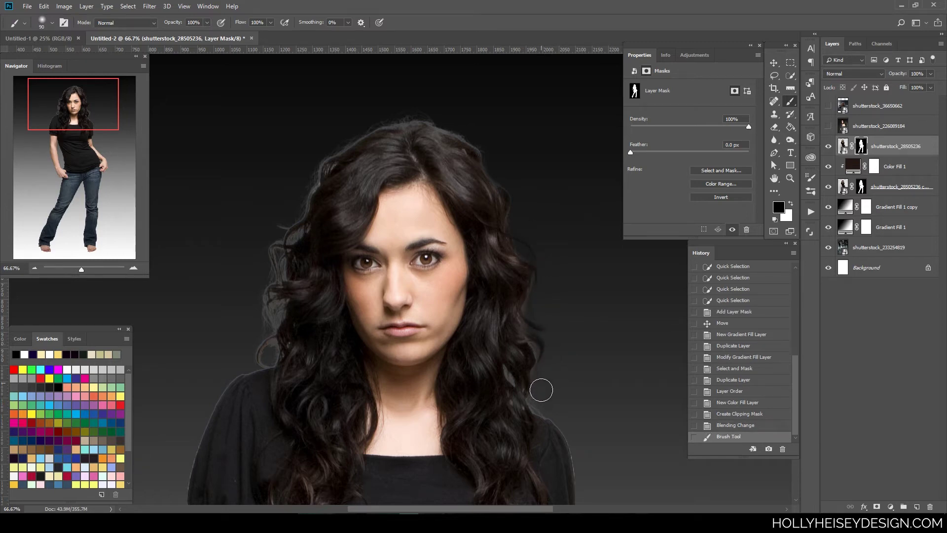
{"action": "left_click_drag", "start_coordinate": [541, 391], "coordinate": [543, 351]}
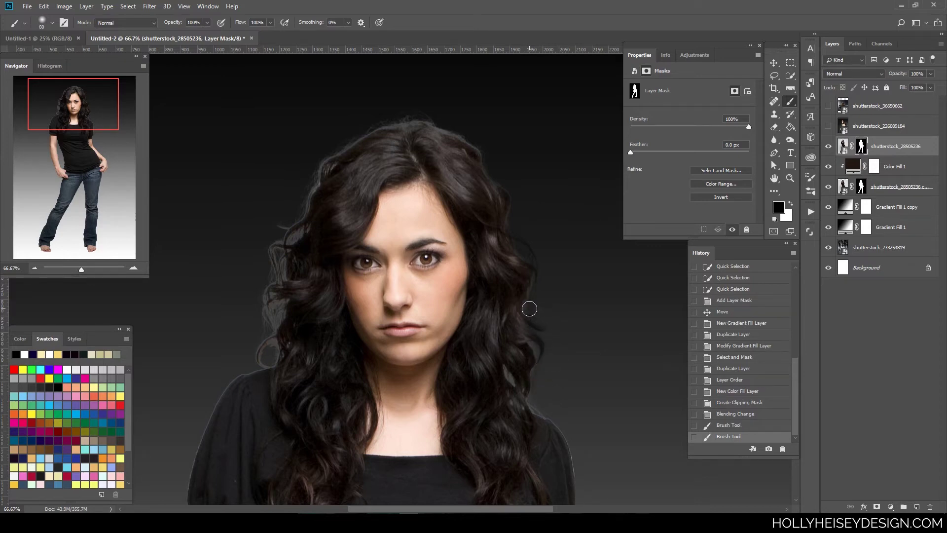
{"action": "mouse_move", "coordinate": [528, 310]}
{"action": "left_mouse_down"}
{"action": "mouse_move", "coordinate": [539, 270]}
{"action": "mouse_move", "coordinate": [514, 202]}
{"action": "left_mouse_up"}
{"action": "mouse_move", "coordinate": [491, 171]}
{"action": "left_mouse_down"}
{"action": "mouse_move", "coordinate": [463, 131]}
{"action": "mouse_move", "coordinate": [390, 95]}
{"action": "mouse_move", "coordinate": [454, 91]}
{"action": "mouse_move", "coordinate": [398, 122]}
{"action": "mouse_move", "coordinate": [366, 125]}
{"action": "mouse_move", "coordinate": [385, 121]}
{"action": "mouse_move", "coordinate": [328, 156]}
{"action": "mouse_move", "coordinate": [294, 219]}
{"action": "mouse_move", "coordinate": [267, 233]}
{"action": "mouse_move", "coordinate": [283, 248]}
{"action": "mouse_move", "coordinate": [299, 226]}
{"action": "mouse_move", "coordinate": [270, 252]}
{"action": "mouse_move", "coordinate": [283, 255]}
{"action": "mouse_move", "coordinate": [304, 228]}
{"action": "mouse_move", "coordinate": [276, 247]}
{"action": "mouse_move", "coordinate": [265, 291]}
{"action": "left_mouse_up"}
{"action": "mouse_move", "coordinate": [284, 256]}
{"action": "left_mouse_down"}
{"action": "mouse_move", "coordinate": [267, 303]}
{"action": "mouse_move", "coordinate": [271, 323]}
{"action": "mouse_move", "coordinate": [275, 301]}
{"action": "mouse_move", "coordinate": [266, 341]}
{"action": "left_mouse_up"}
{"action": "mouse_move", "coordinate": [279, 295]}
{"action": "left_mouse_down"}
{"action": "mouse_move", "coordinate": [260, 353]}
{"action": "mouse_move", "coordinate": [272, 343]}
{"action": "left_mouse_up"}
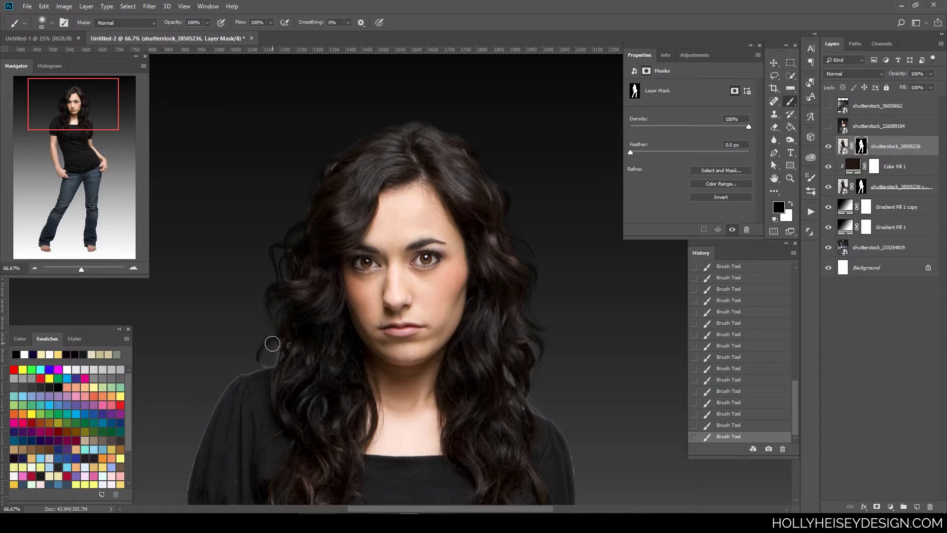
Step: Show the light grey-white gradient, compare the brown silhouette by toggling the model layers, and target the copy's mask
{"action": "left_click", "coordinate": [829, 207]}
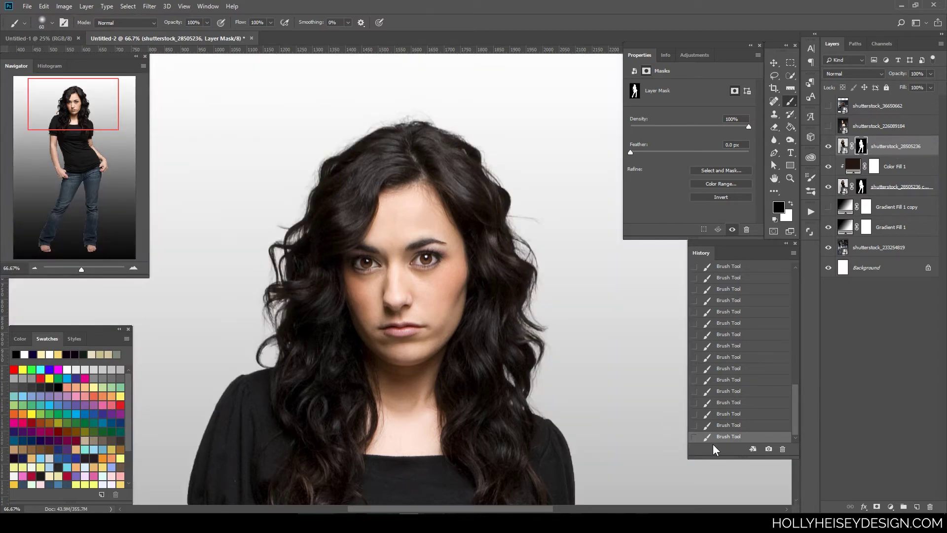
{"action": "key", "text": "ctrl+minus"}
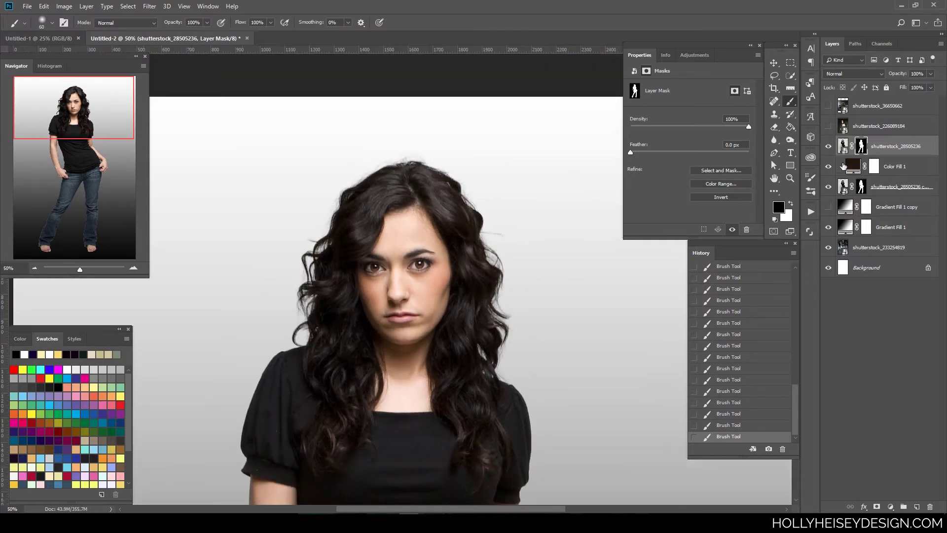
{"action": "left_click", "coordinate": [830, 187]}
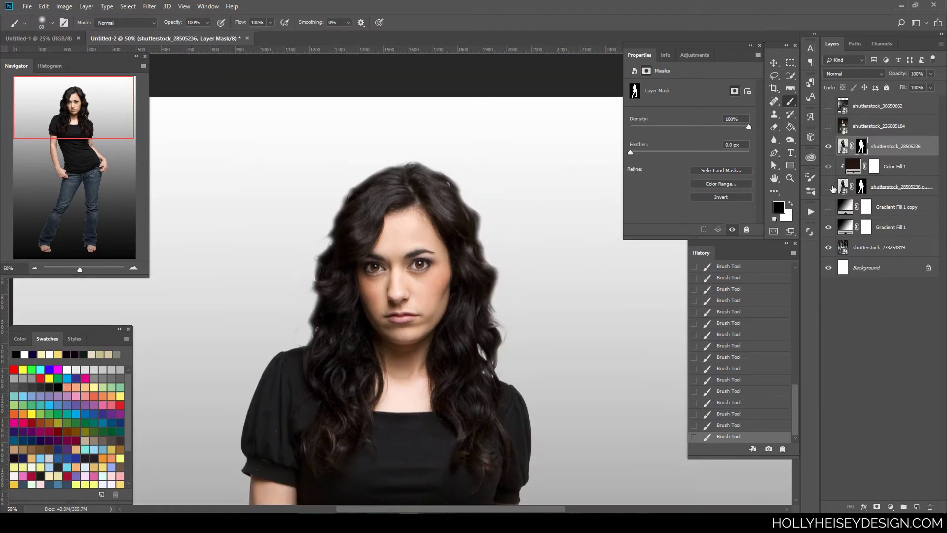
{"action": "left_click", "coordinate": [830, 187]}
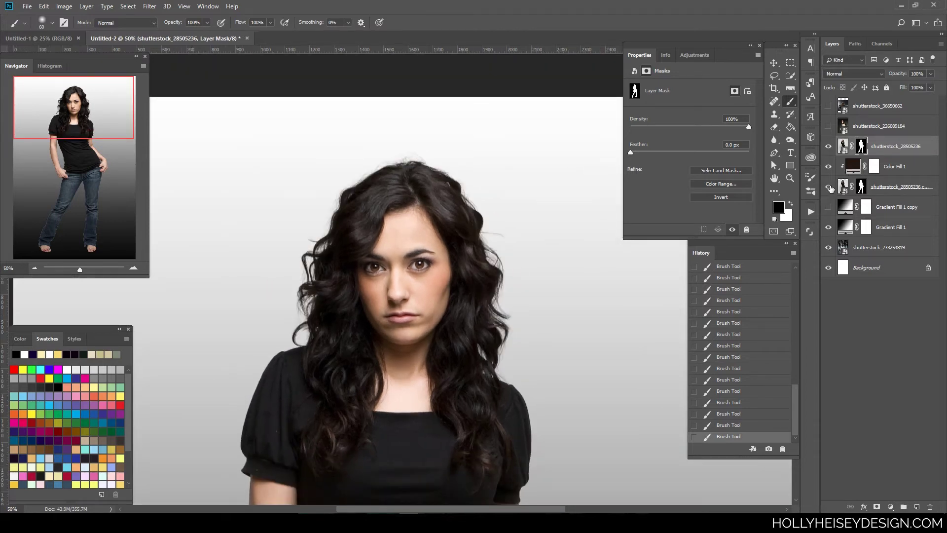
{"action": "left_click", "coordinate": [887, 188]}
{"action": "left_click", "coordinate": [829, 146]}
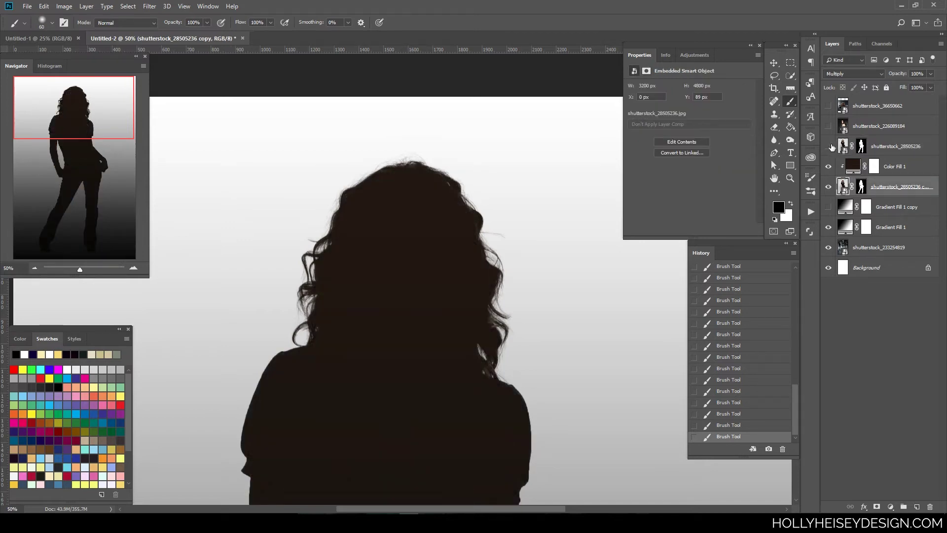
{"action": "left_click_drag", "start_coordinate": [559, 332], "coordinate": [586, 357]}
{"action": "left_click", "coordinate": [829, 147]}
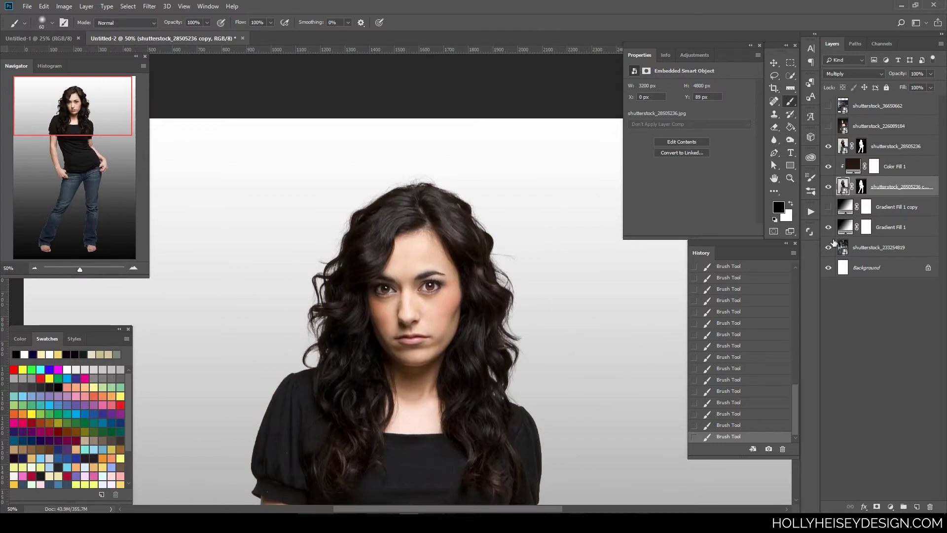
{"action": "left_click", "coordinate": [862, 187]}
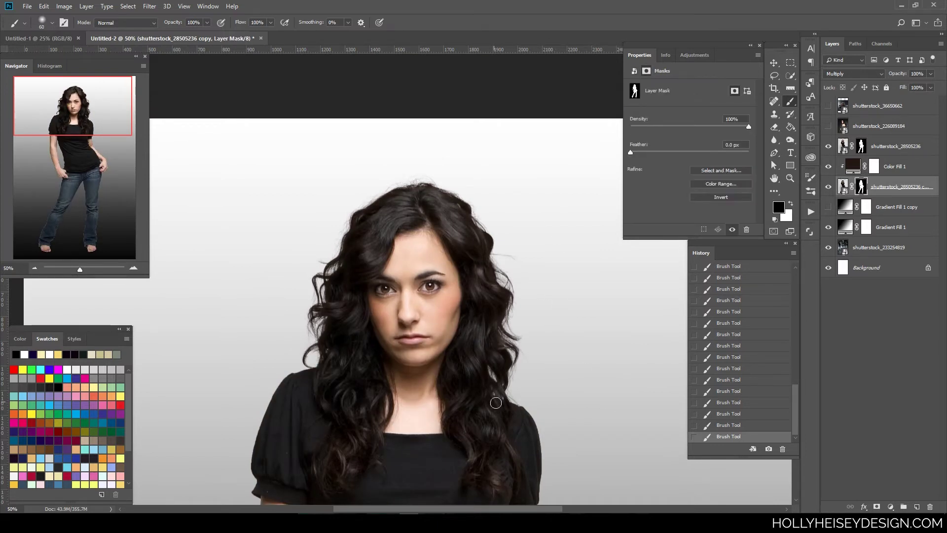
Step: Draw a freehand Lasso selection around the model's hair and head down to the neckline
{"action": "left_click", "coordinate": [775, 77]}
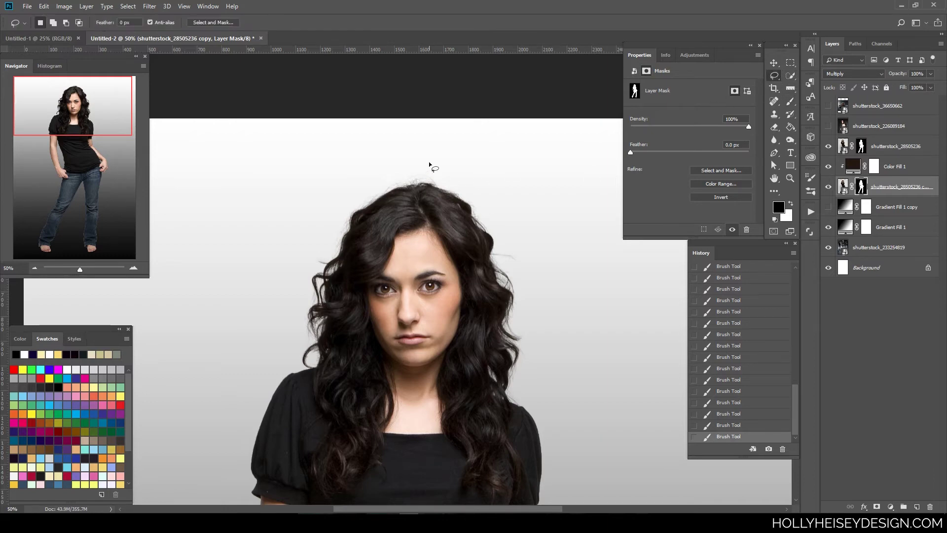
{"action": "mouse_move", "coordinate": [346, 179]}
{"action": "left_mouse_down"}
{"action": "mouse_move", "coordinate": [306, 215]}
{"action": "mouse_move", "coordinate": [278, 280]}
{"action": "left_mouse_up"}
{"action": "mouse_move", "coordinate": [351, 394]}
{"action": "left_mouse_down"}
{"action": "mouse_move", "coordinate": [373, 407]}
{"action": "mouse_move", "coordinate": [417, 416]}
{"action": "left_mouse_up"}
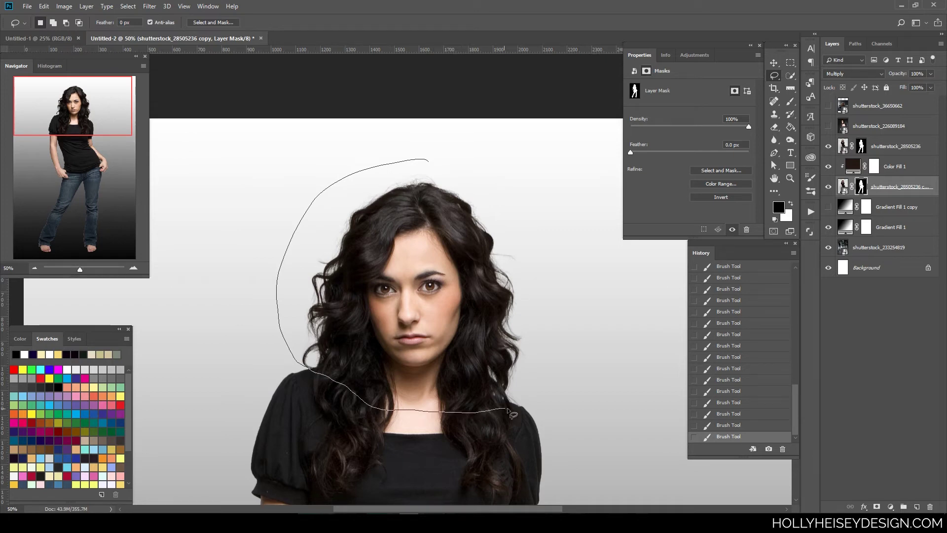
{"action": "mouse_move", "coordinate": [548, 273]}
{"action": "left_mouse_down"}
{"action": "mouse_move", "coordinate": [520, 210]}
{"action": "mouse_move", "coordinate": [462, 162]}
{"action": "mouse_move", "coordinate": [408, 162]}
{"action": "left_mouse_up"}
{"action": "key", "text": "ctrl+minus"}
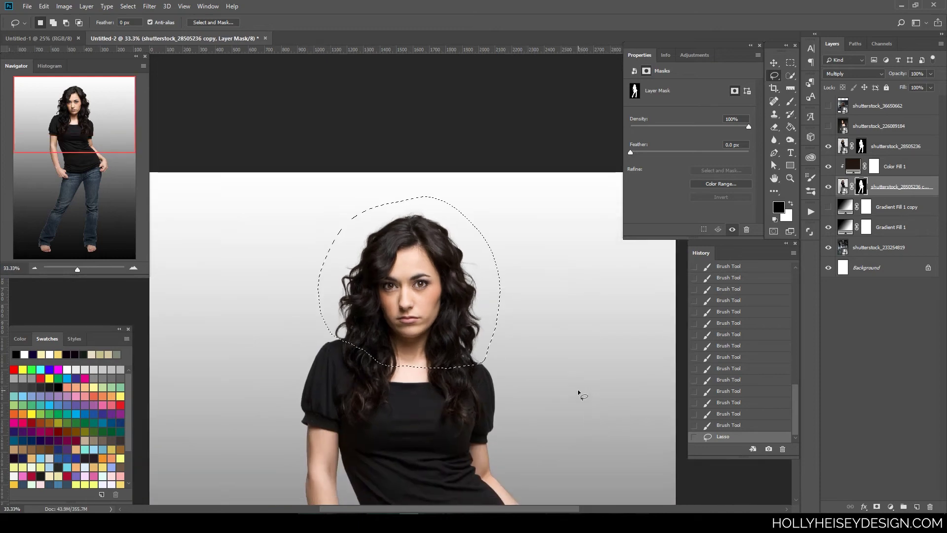
{"action": "left_click_drag", "start_coordinate": [578, 387], "coordinate": [575, 306]}
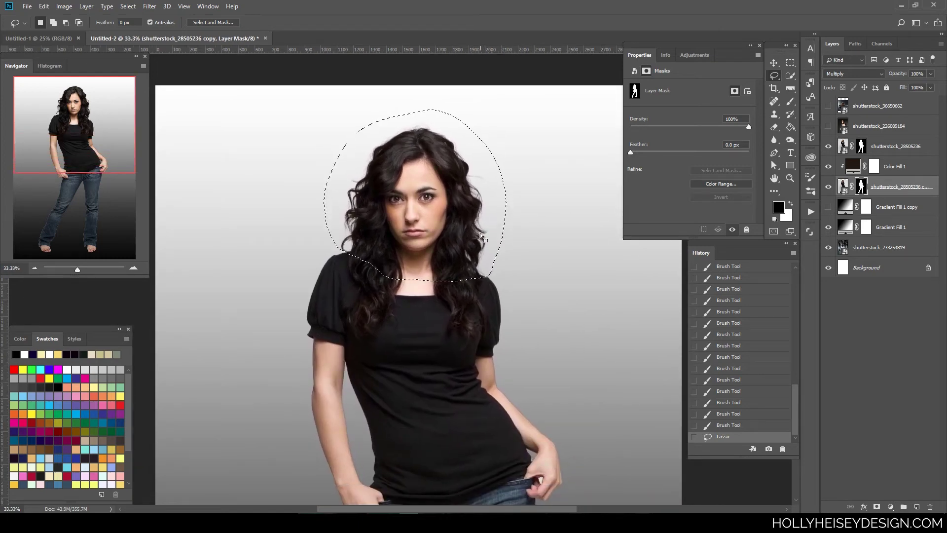
Step: Invert the head selection and fill the copy's mask outside it with black
{"action": "key", "text": "ctrl+shift+i"}
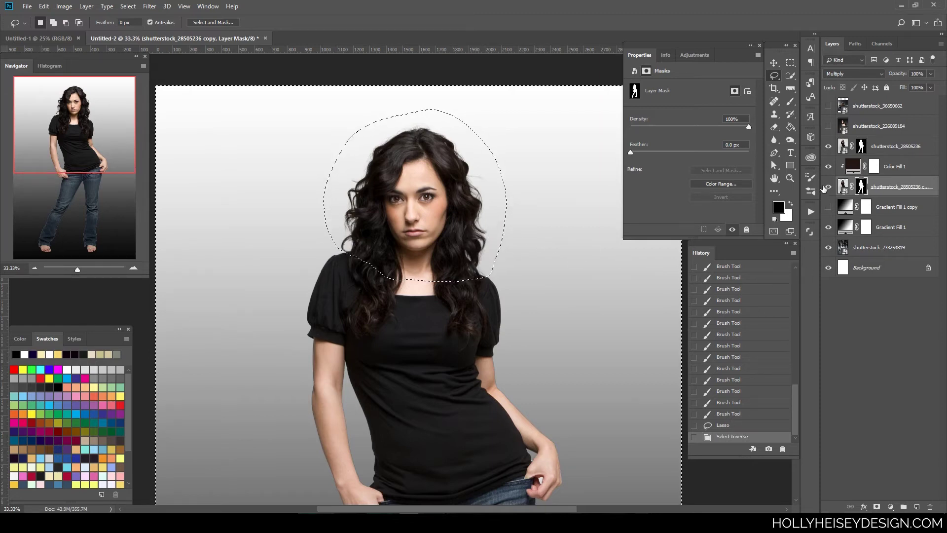
{"action": "left_click", "coordinate": [790, 127]}
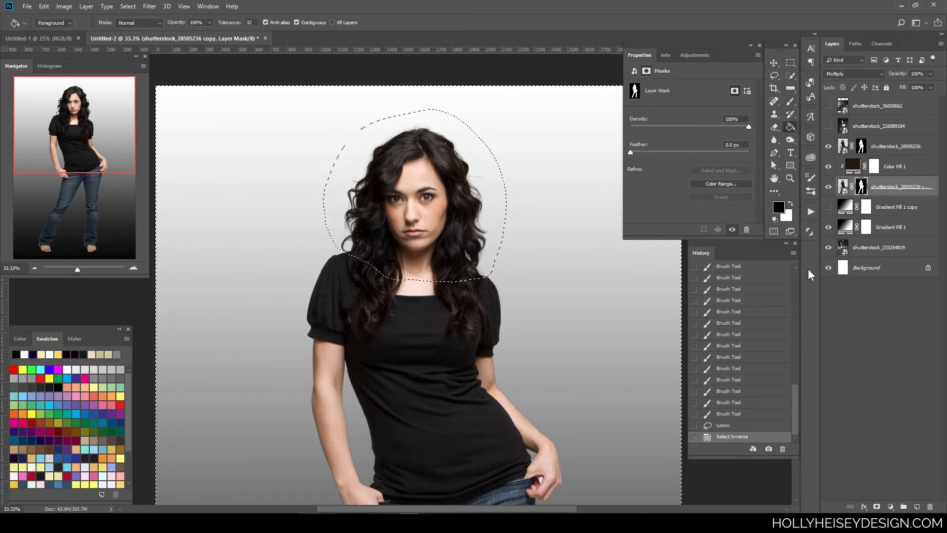
{"action": "left_click", "coordinate": [602, 293]}
{"action": "left_click", "coordinate": [600, 290]}
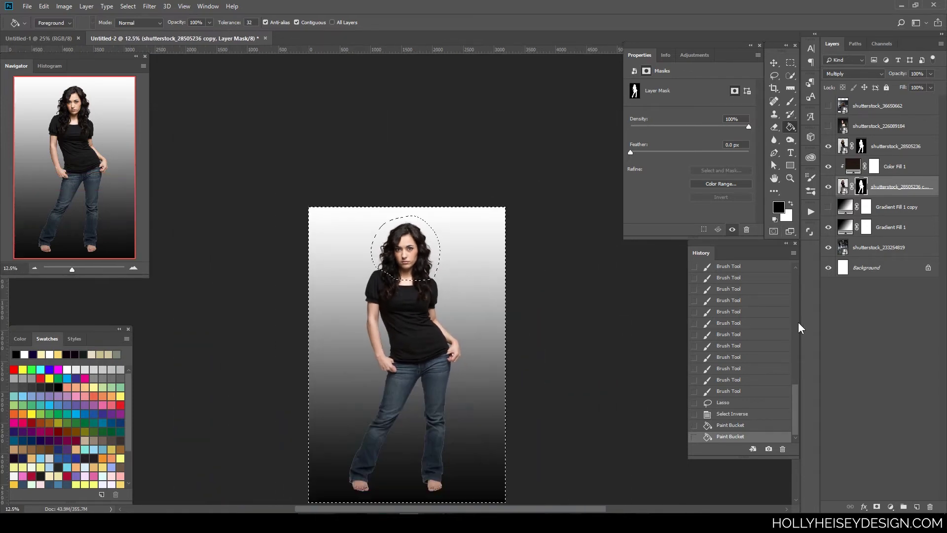
{"action": "left_click_drag", "start_coordinate": [500, 404], "coordinate": [526, 314]}
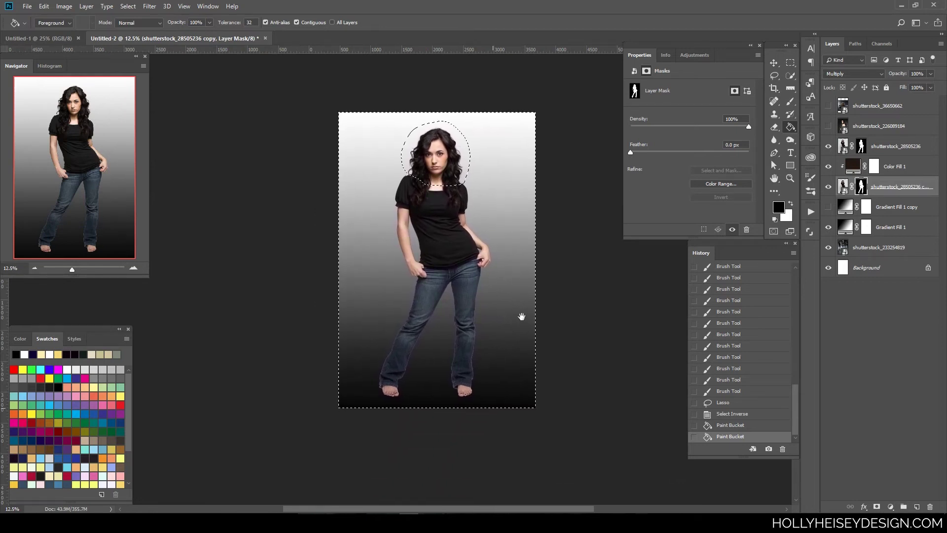
{"action": "left_click", "coordinate": [792, 203]}
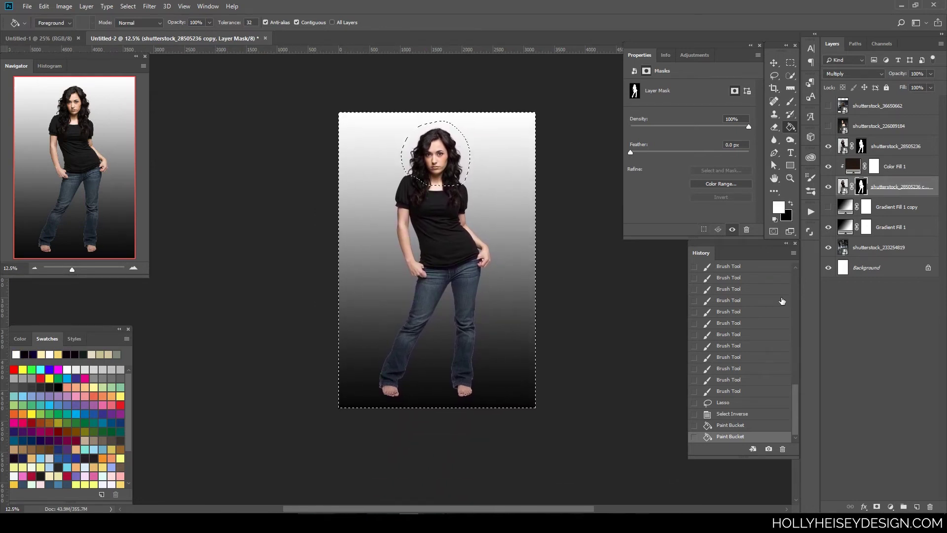
{"action": "key", "text": "ctrl+BackSpace"}
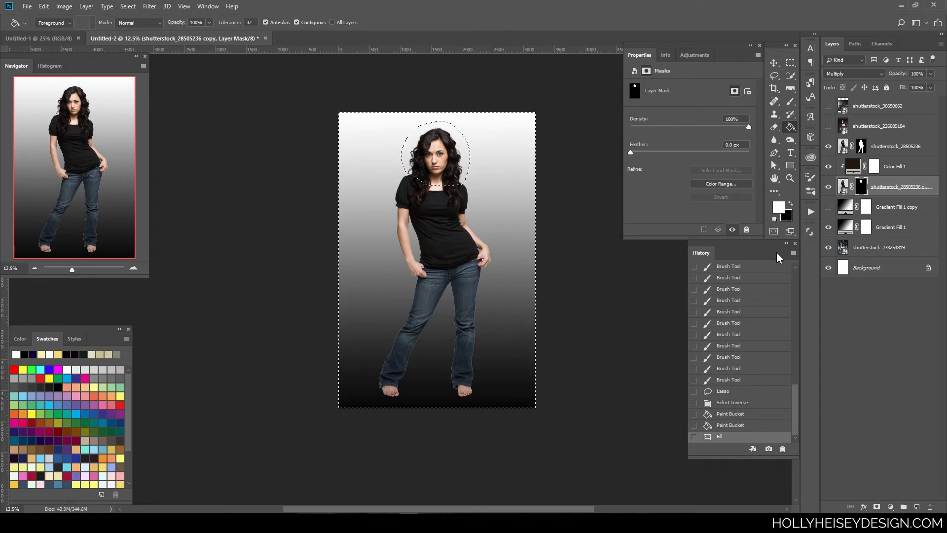
{"action": "key", "text": "ctrl+plus"}
{"action": "key", "text": "ctrl+plus"}
Step: Preview the layer mask on its own, return to the composite, and deselect
{"action": "left_click_drag", "start_coordinate": [568, 271], "coordinate": [540, 369]}
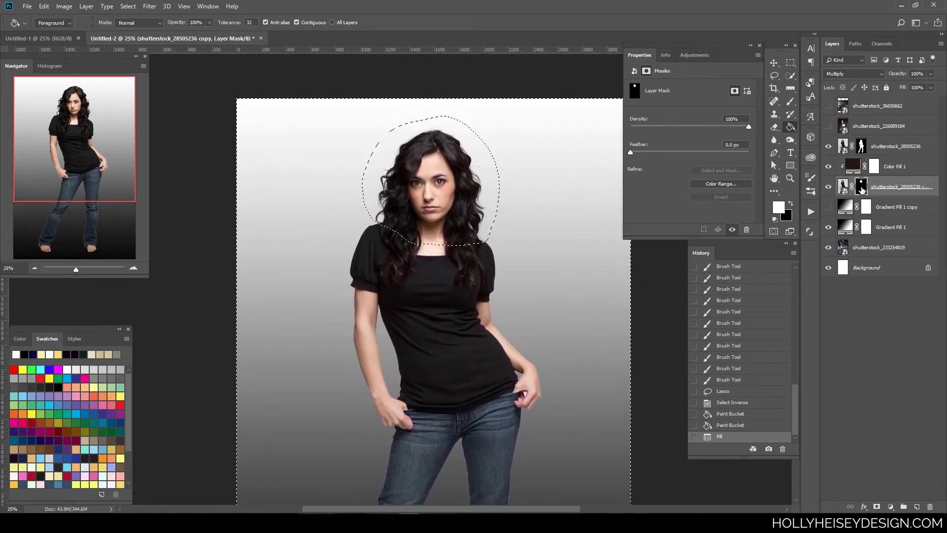
{"action": "left_click", "coordinate": [862, 189], "text": "alt"}
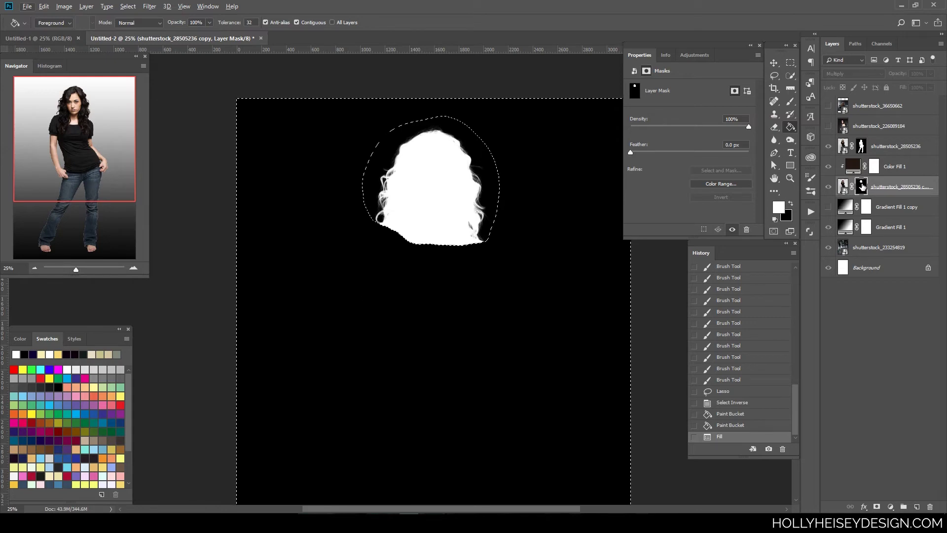
{"action": "key", "text": "alt"}
{"action": "left_click", "coordinate": [863, 187], "text": "alt"}
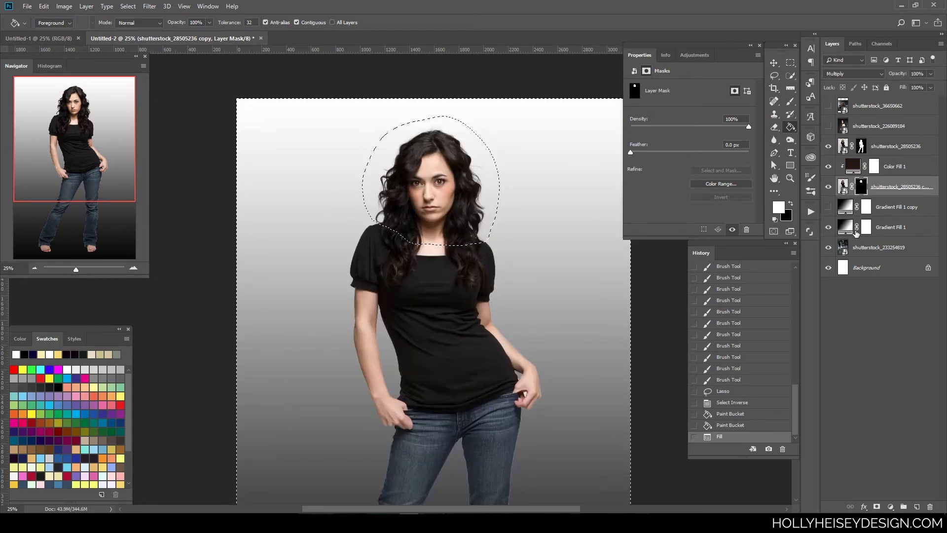
{"action": "key", "text": "ctrl"}
{"action": "key", "text": "ctrl+d"}
Step: At 100% on the face, toggle the copy and shutterstock_28505236 layers to compare hair edges
{"action": "key", "text": "ctrl+equal"}
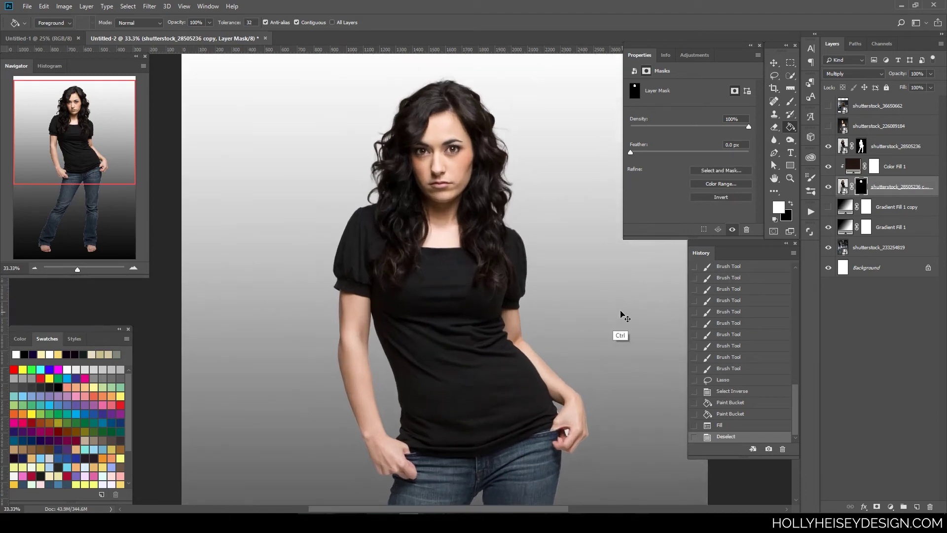
{"action": "key", "text": "ctrl+equal"}
{"action": "key", "text": "ctrl+equal"}
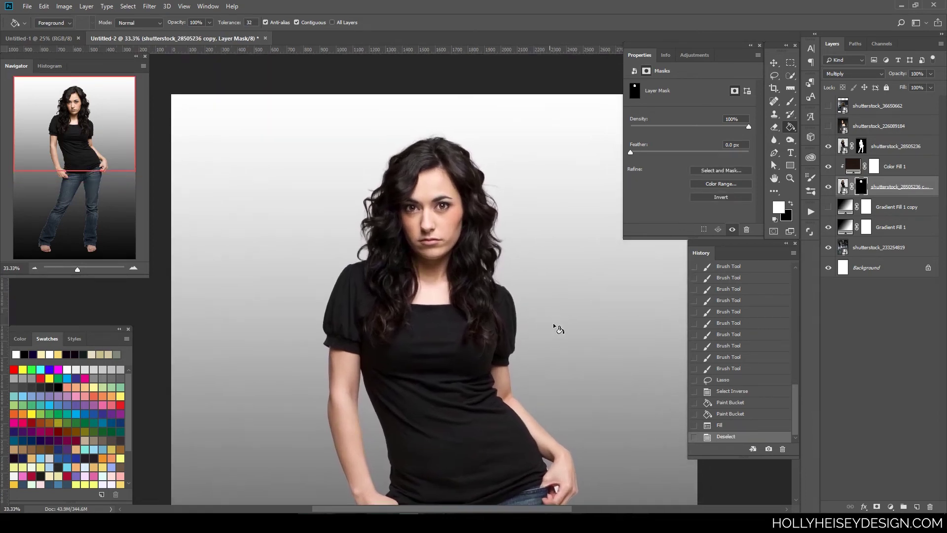
{"action": "key", "text": "ctrl+equal"}
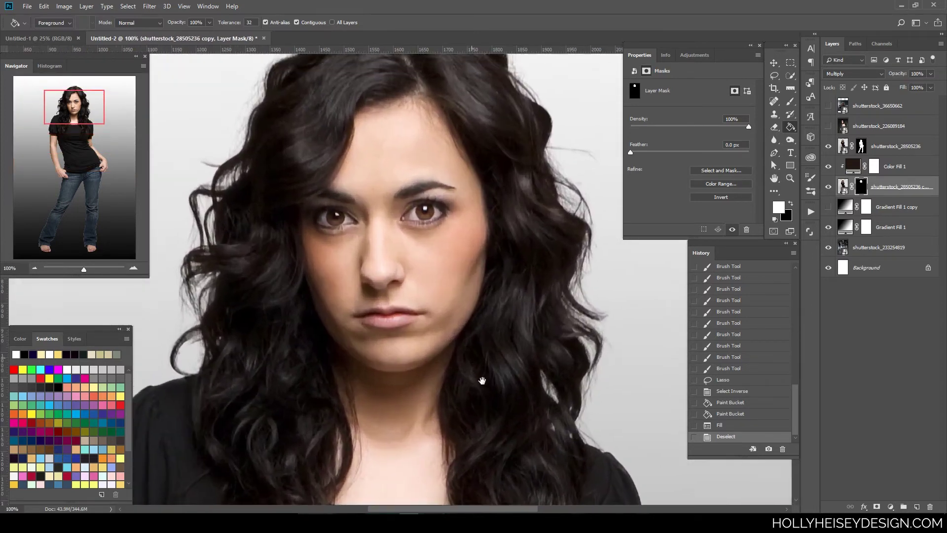
{"action": "key", "text": "ctrl+equal"}
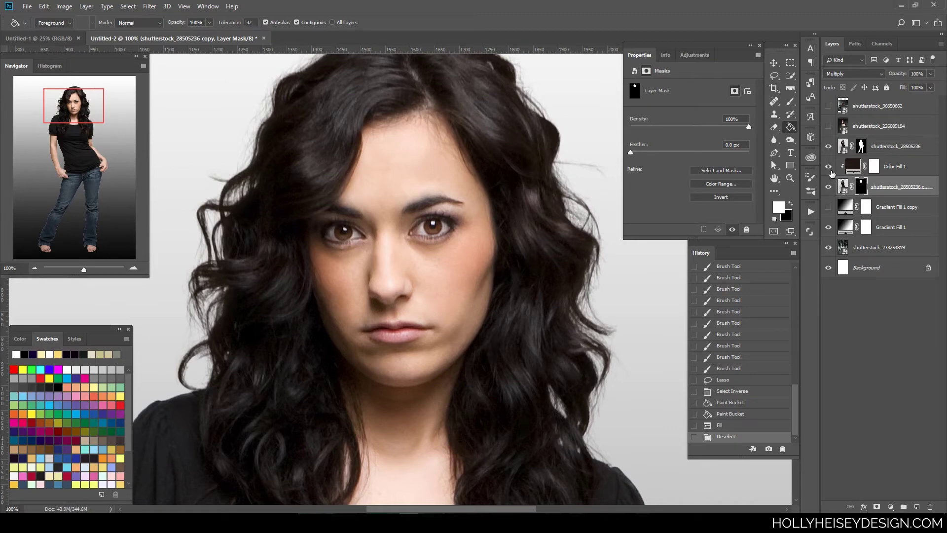
{"action": "left_click", "coordinate": [830, 188]}
{"action": "left_click", "coordinate": [830, 187]}
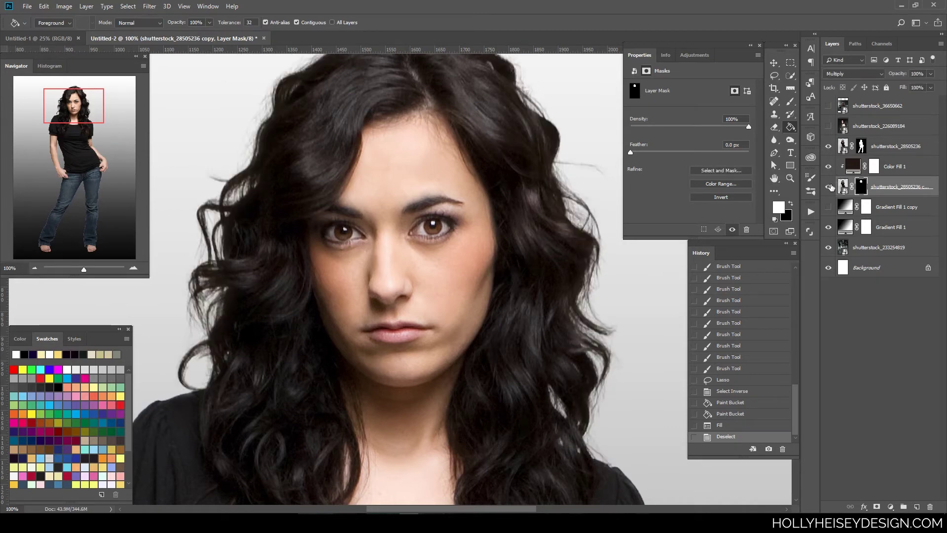
{"action": "left_click", "coordinate": [829, 146]}
{"action": "left_click", "coordinate": [829, 147]}
Step: Toggle the copy layer on the whole head to compare its flyaway strands
{"action": "key", "text": "ctrl+minus"}
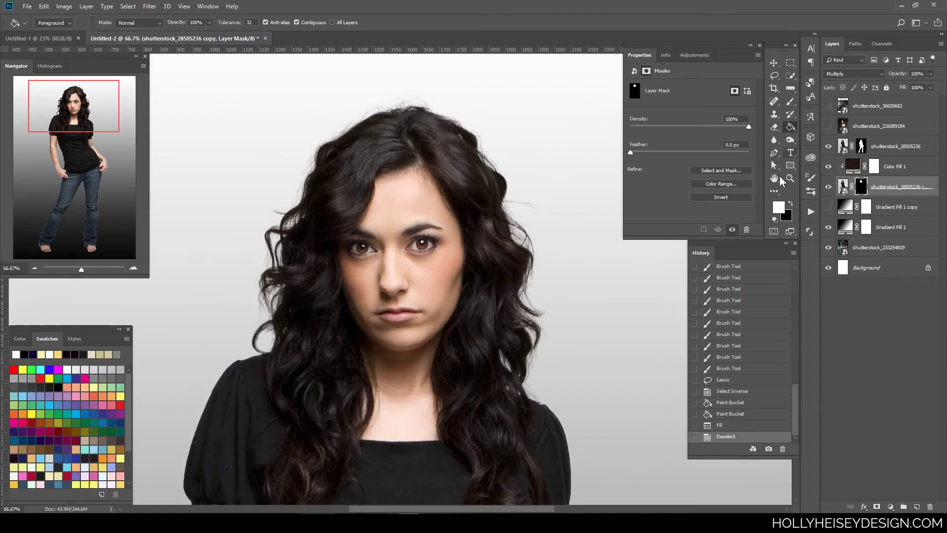
{"action": "left_click", "coordinate": [829, 187]}
{"action": "left_click", "coordinate": [829, 187]}
{"action": "key", "text": "ctrl+plus"}
{"action": "left_click_drag", "start_coordinate": [491, 213], "coordinate": [546, 301]}
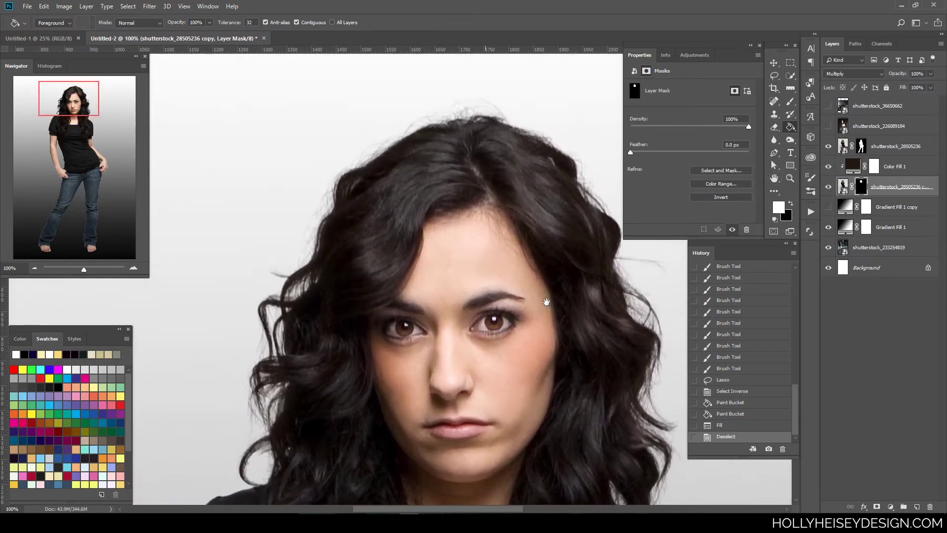
Step: Add a new Layer 1 above Color Fill 1 and clip it to the layer below
{"action": "left_click", "coordinate": [892, 167]}
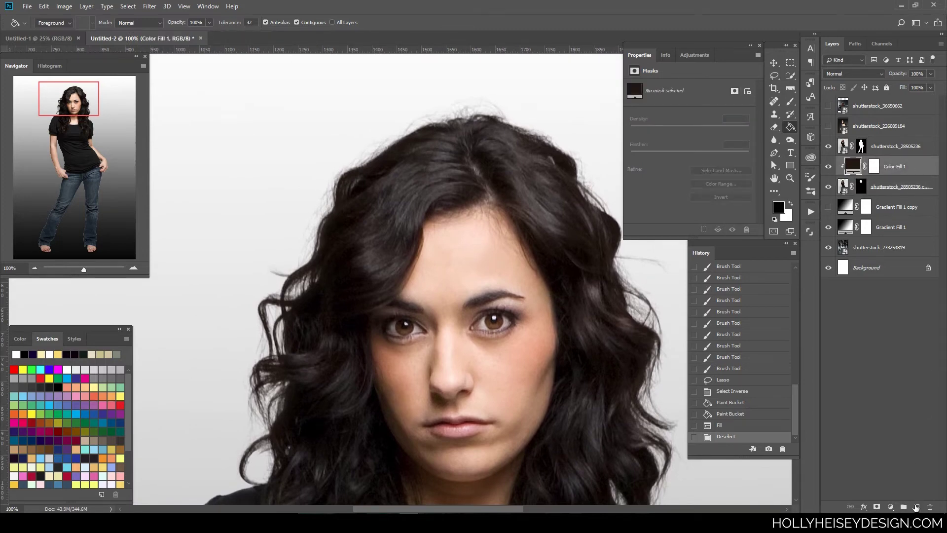
{"action": "left_click", "coordinate": [918, 507]}
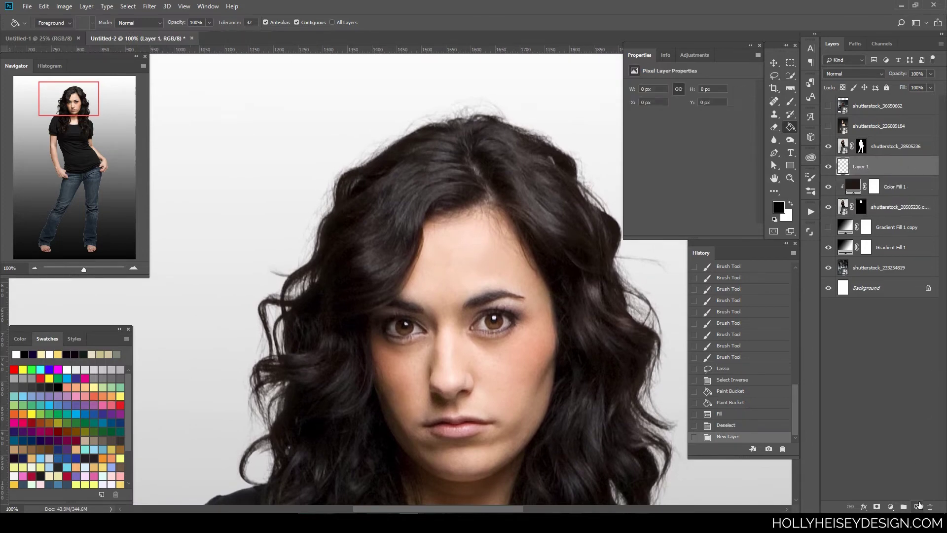
{"action": "right_click", "coordinate": [892, 166]}
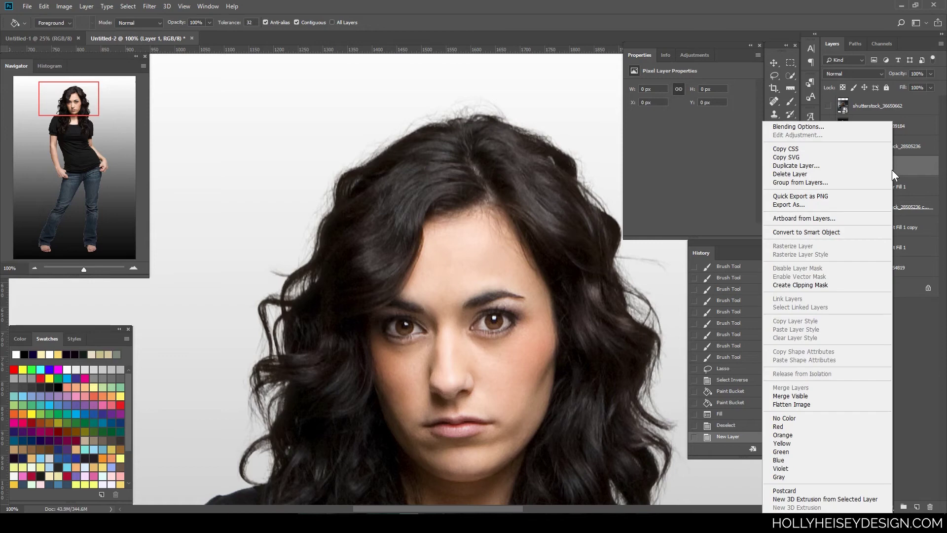
{"action": "left_click", "coordinate": [798, 284]}
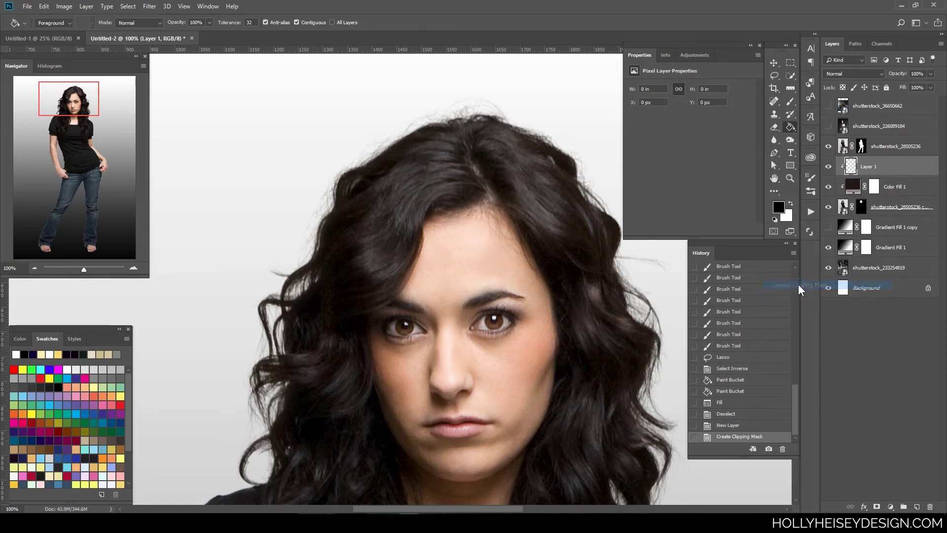
Step: Duplicate shutterstock_28505236 and move the copy just beneath Layer 1
{"action": "left_click", "coordinate": [774, 114]}
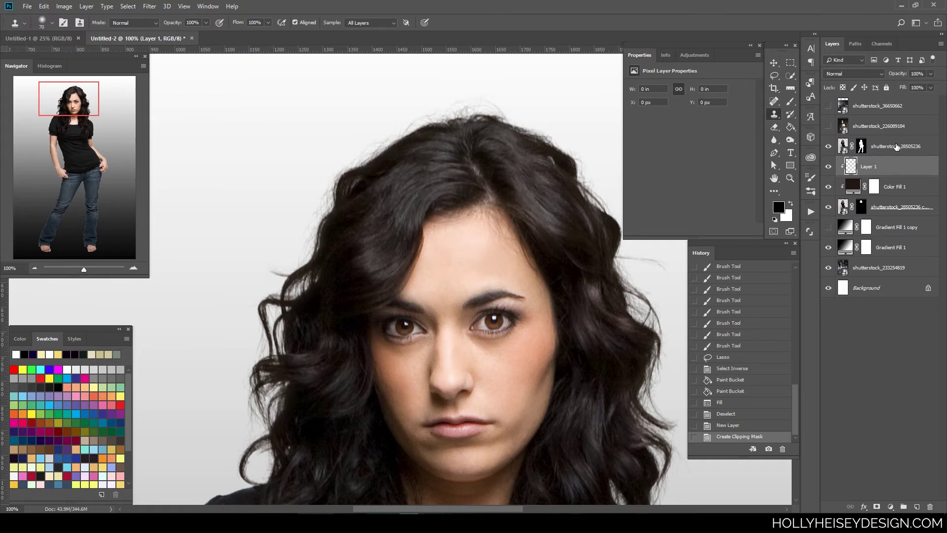
{"action": "left_click_drag", "start_coordinate": [898, 146], "coordinate": [917, 507]}
{"action": "left_click_drag", "start_coordinate": [891, 148], "coordinate": [894, 197]}
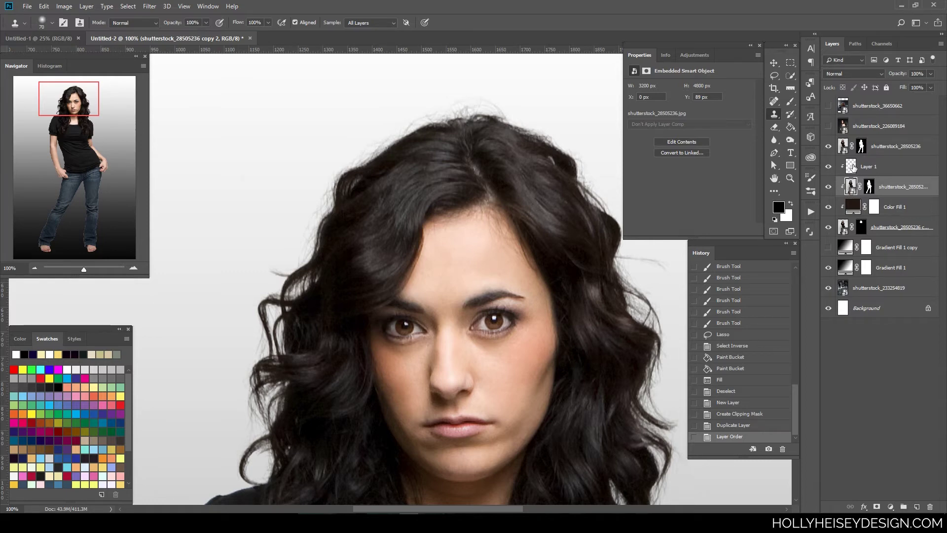
Step: On Layer 1, sample hair and clone it over stray strands along the left hairline
{"action": "left_click", "coordinate": [854, 167]}
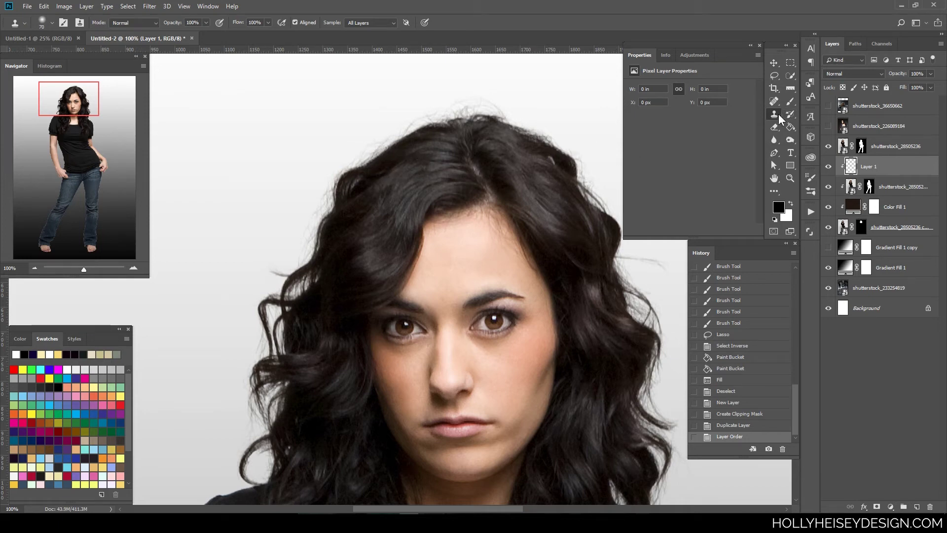
{"action": "key", "text": "alt"}
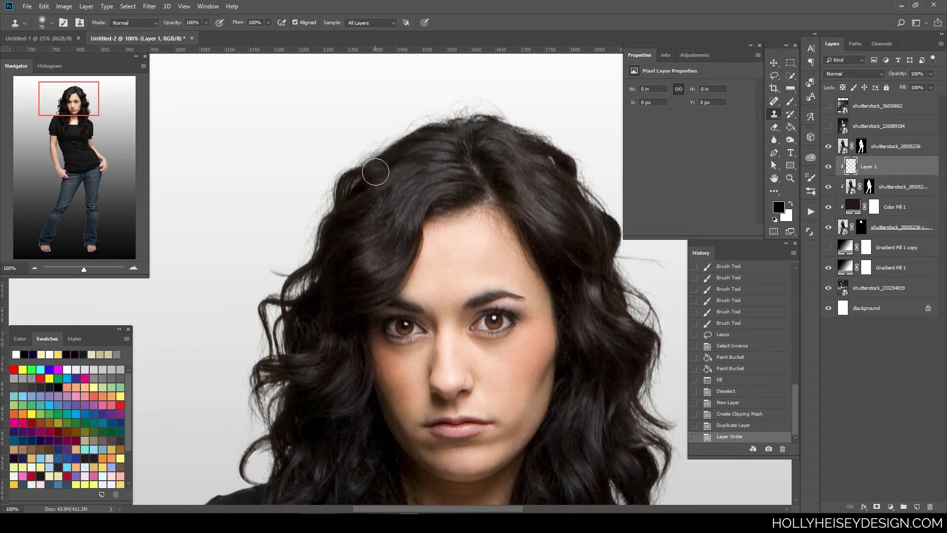
{"action": "left_click", "coordinate": [393, 196], "text": "alt"}
{"action": "left_click", "coordinate": [372, 155]}
{"action": "left_click", "coordinate": [355, 167]}
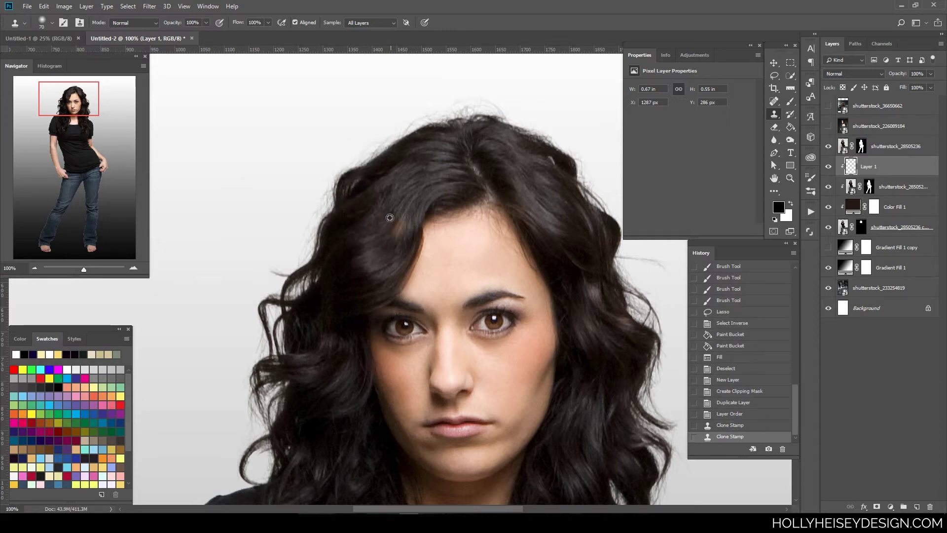
{"action": "left_click", "coordinate": [392, 198], "text": "alt"}
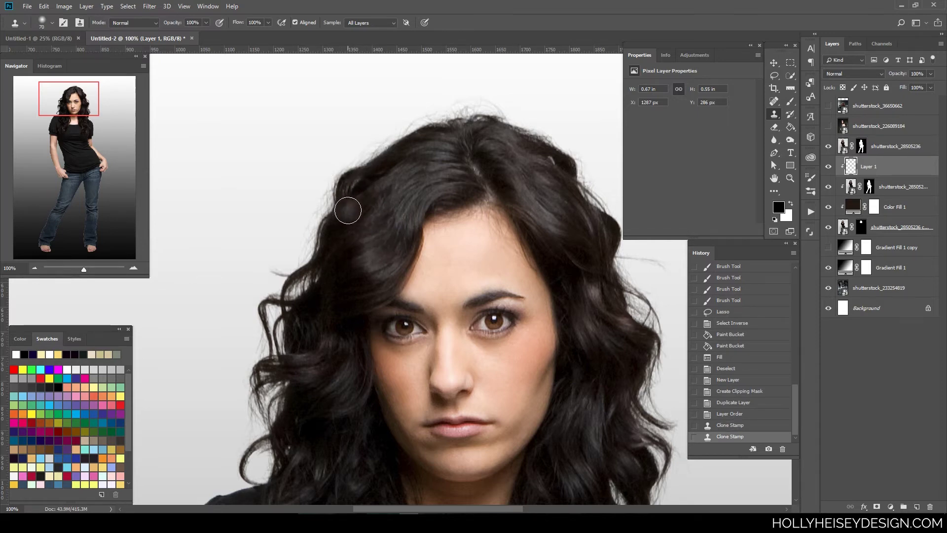
{"action": "left_click", "coordinate": [336, 220]}
{"action": "left_click", "coordinate": [291, 295]}
{"action": "left_click", "coordinate": [298, 271]}
Step: Resample hair and clone over the lower edge and crown, undoing the last stroke
{"action": "left_click", "coordinate": [390, 214], "text": "alt"}
{"action": "left_click", "coordinate": [274, 367]}
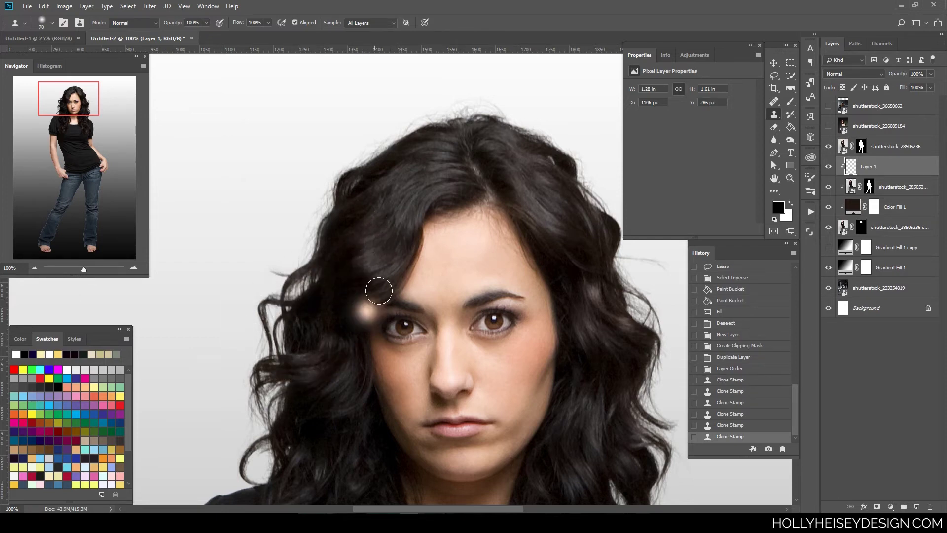
{"action": "left_click", "coordinate": [385, 155]}
{"action": "left_click", "coordinate": [397, 148]}
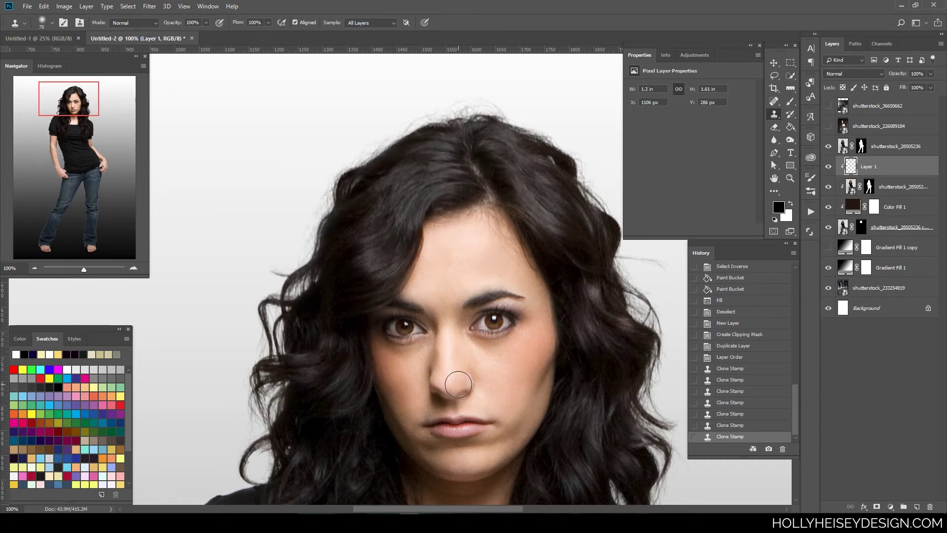
{"action": "key", "text": "ctrl+z"}
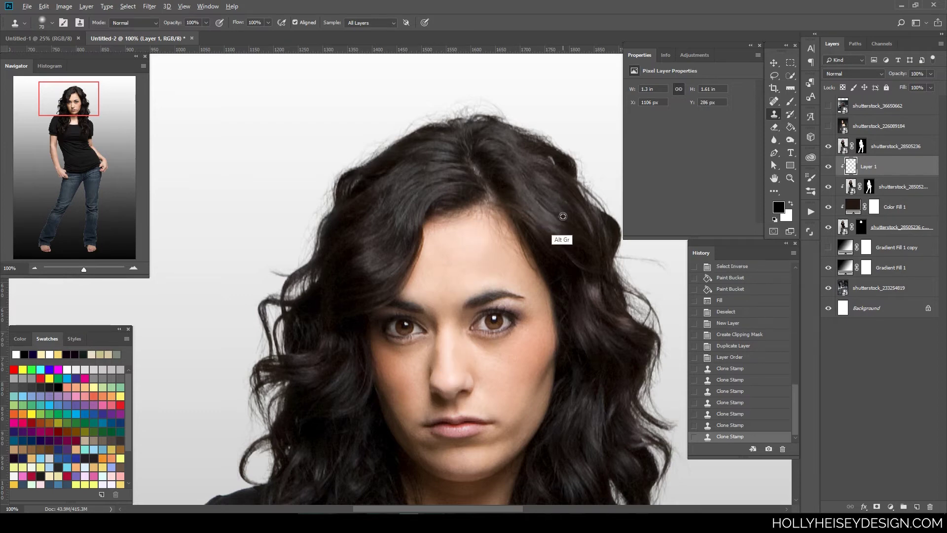
Step: Clone hair into gaps on the right side and top of the head, undoing a background smudge
{"action": "left_click_drag", "start_coordinate": [583, 303], "coordinate": [489, 266]}
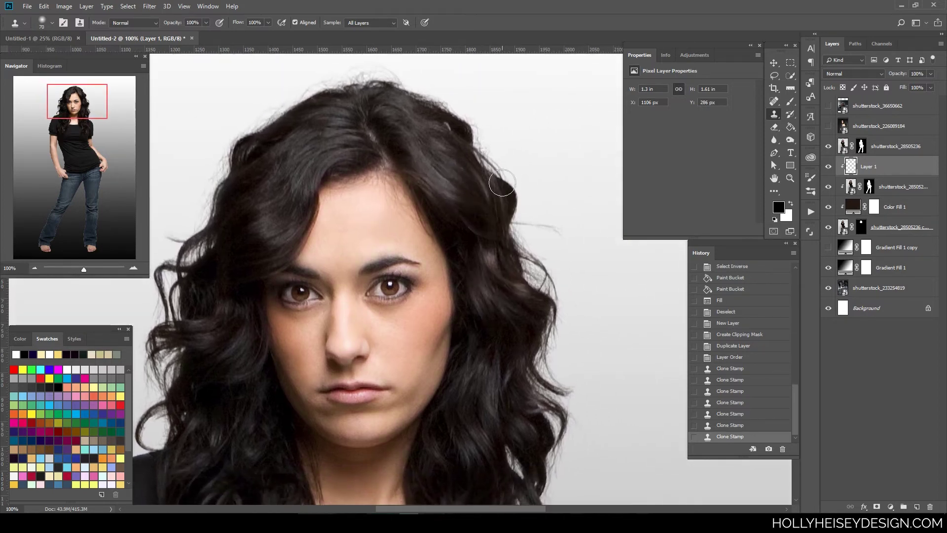
{"action": "left_click", "coordinate": [525, 253]}
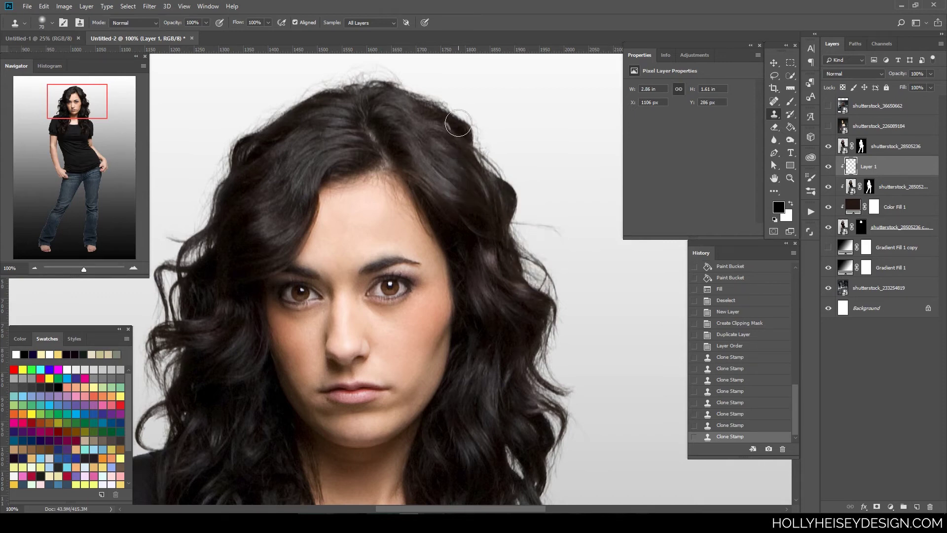
{"action": "left_click", "coordinate": [460, 125]}
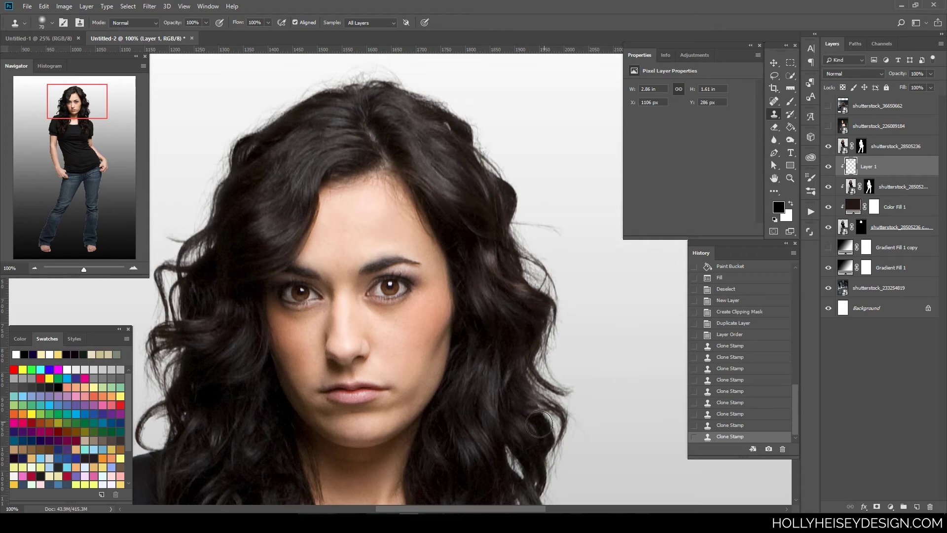
{"action": "left_click_drag", "start_coordinate": [500, 413], "coordinate": [525, 303]}
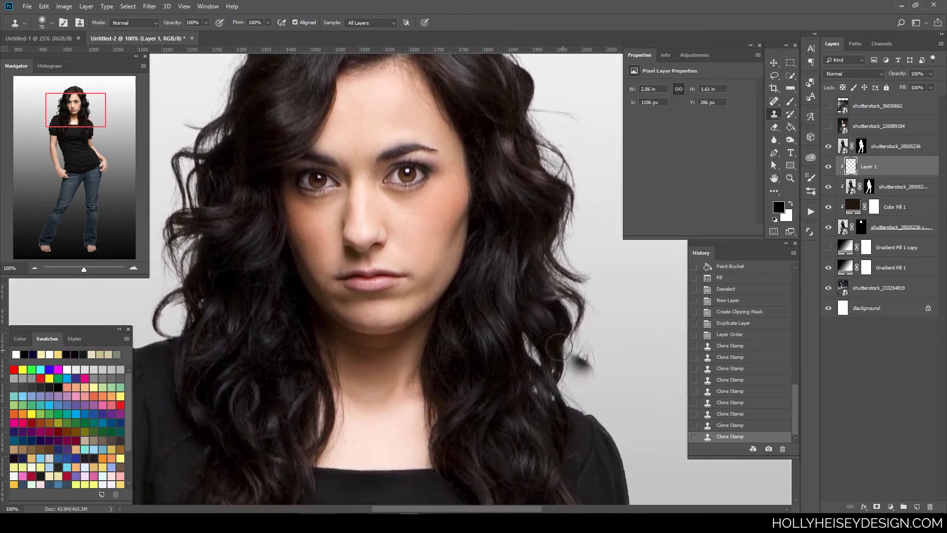
{"action": "mouse_move", "coordinate": [551, 340]}
{"action": "left_mouse_down"}
{"action": "mouse_move", "coordinate": [539, 328]}
{"action": "mouse_move", "coordinate": [554, 310]}
{"action": "mouse_move", "coordinate": [559, 407]}
{"action": "left_mouse_up"}
{"action": "key", "text": "ctrl+z"}
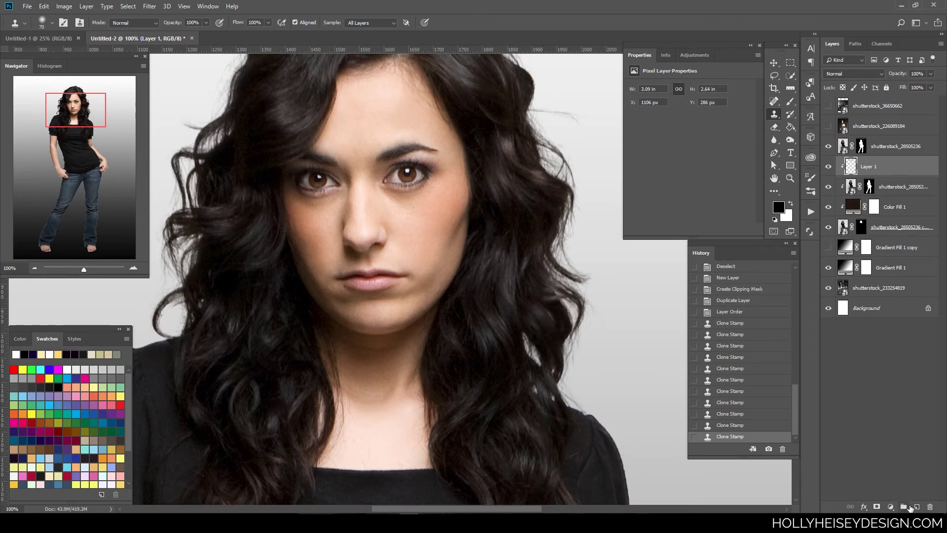
{"action": "left_click_drag", "start_coordinate": [524, 321], "coordinate": [547, 382]}
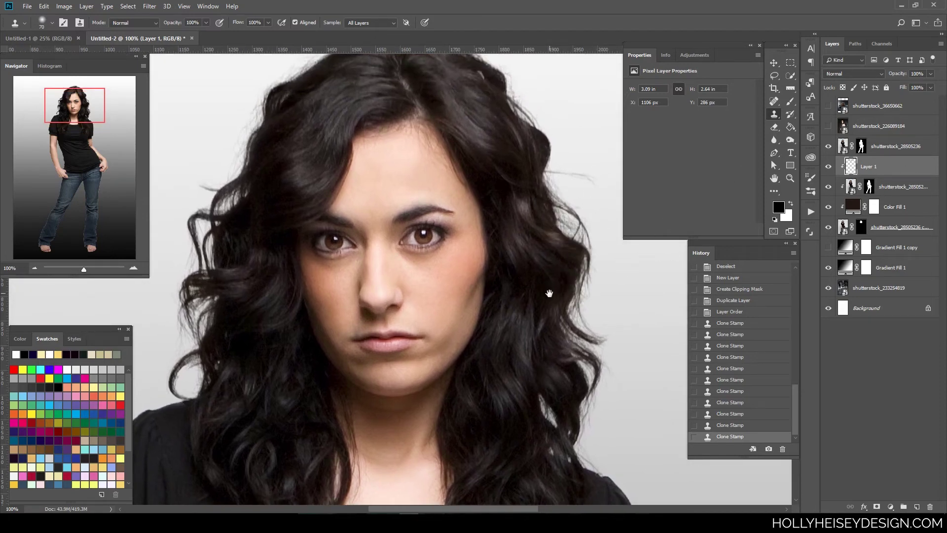
{"action": "left_click_drag", "start_coordinate": [550, 294], "coordinate": [548, 363]}
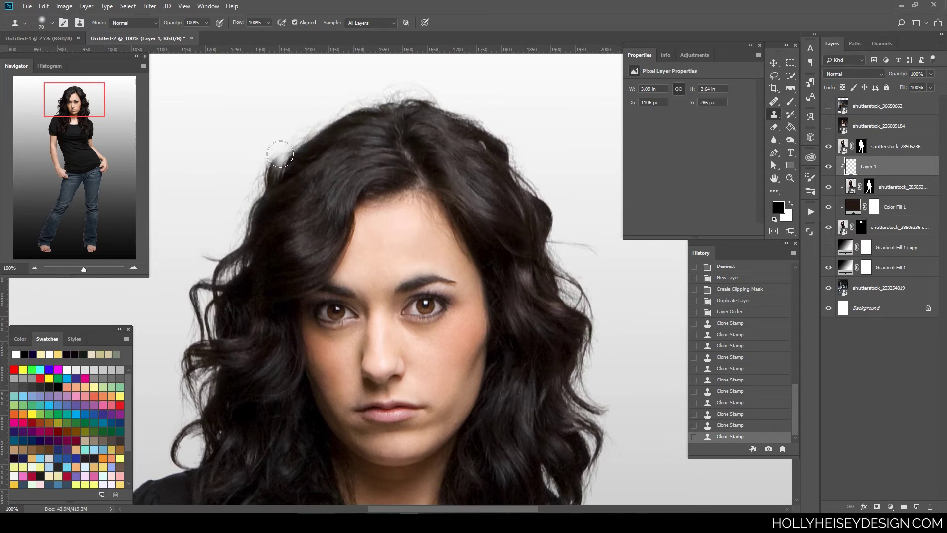
Step: Toggle Layer 1 on and off at two zoom levels to compare the hair retouch
{"action": "key", "text": "ctrl+minus"}
{"action": "key", "text": "ctrl+minus"}
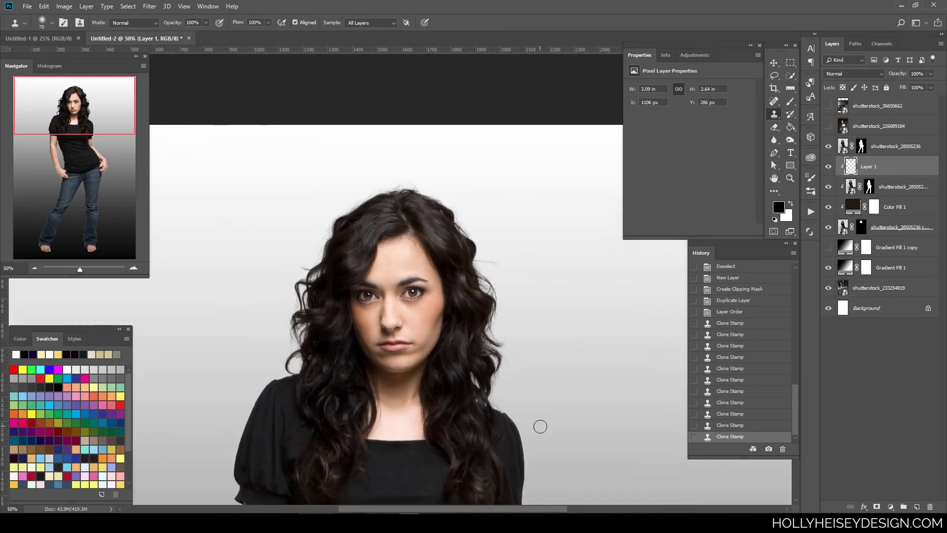
{"action": "left_click_drag", "start_coordinate": [540, 426], "coordinate": [563, 349]}
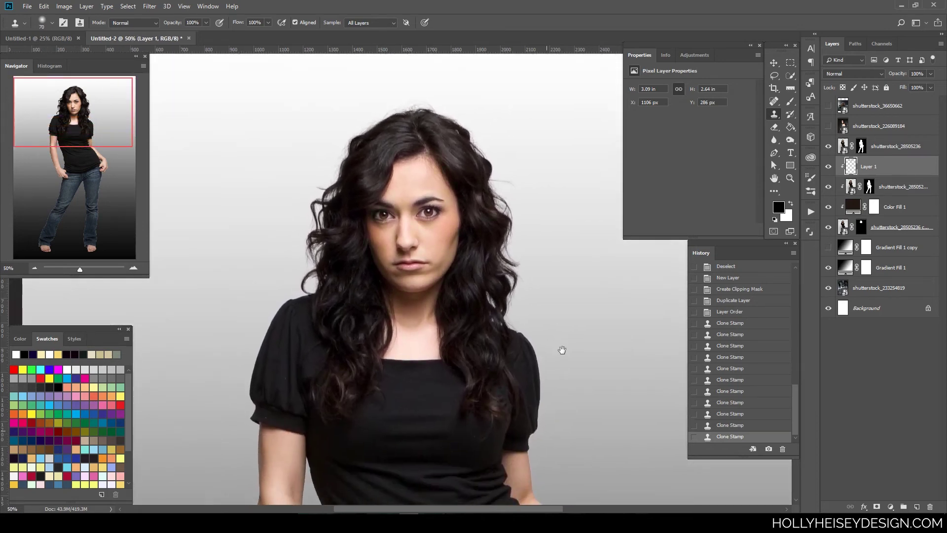
{"action": "left_click", "coordinate": [831, 167]}
{"action": "left_click", "coordinate": [829, 167]}
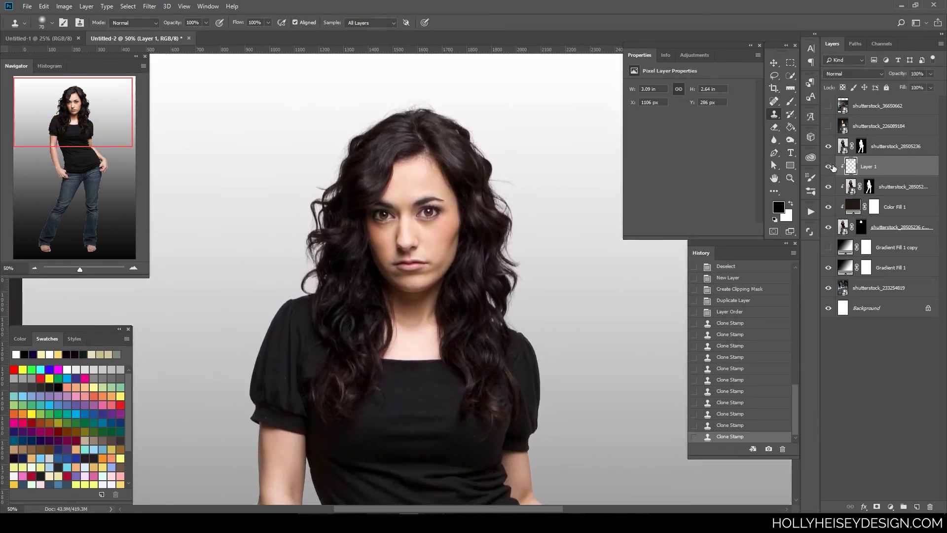
{"action": "key", "text": "ctrl+plus"}
{"action": "key", "text": "ctrl+plus"}
{"action": "left_click", "coordinate": [829, 168]}
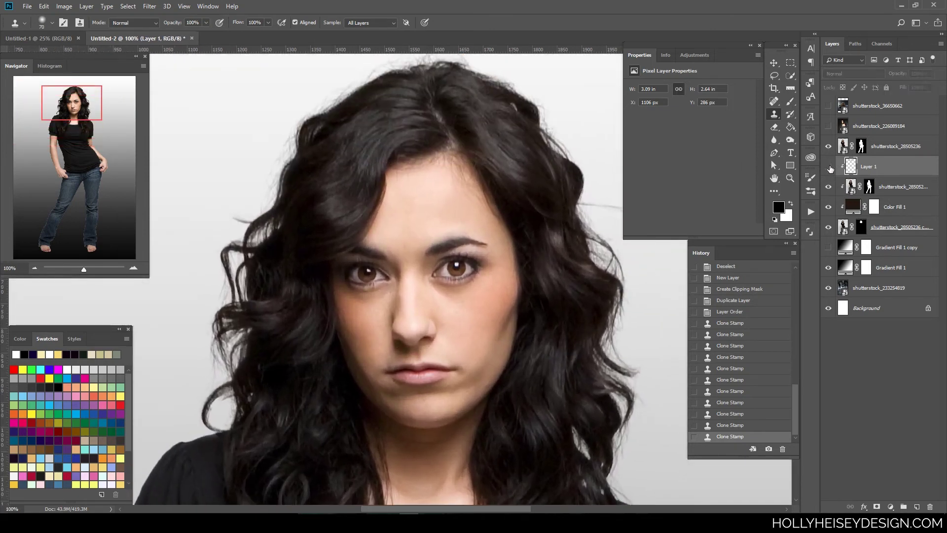
{"action": "left_click", "coordinate": [829, 167]}
{"action": "left_click", "coordinate": [829, 167]}
{"action": "left_click", "coordinate": [829, 167]}
Step: Hide Gradient Fill 1 and the model copy to reveal the concrete tunnel behind the model
{"action": "key", "text": "ctrl+minus"}
{"action": "key", "text": "ctrl+minus"}
{"action": "key", "text": "ctrl+minus"}
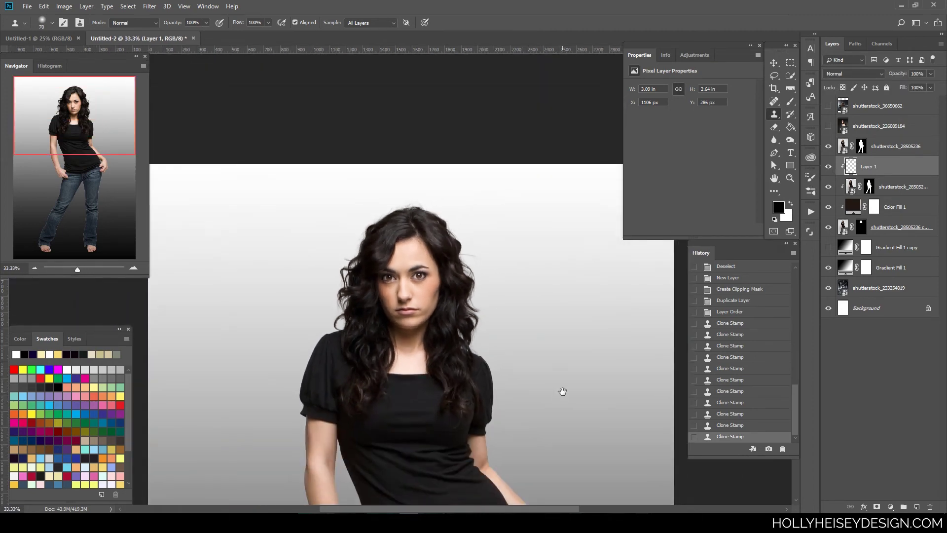
{"action": "left_click_drag", "start_coordinate": [563, 390], "coordinate": [571, 311]}
{"action": "left_click", "coordinate": [829, 268]}
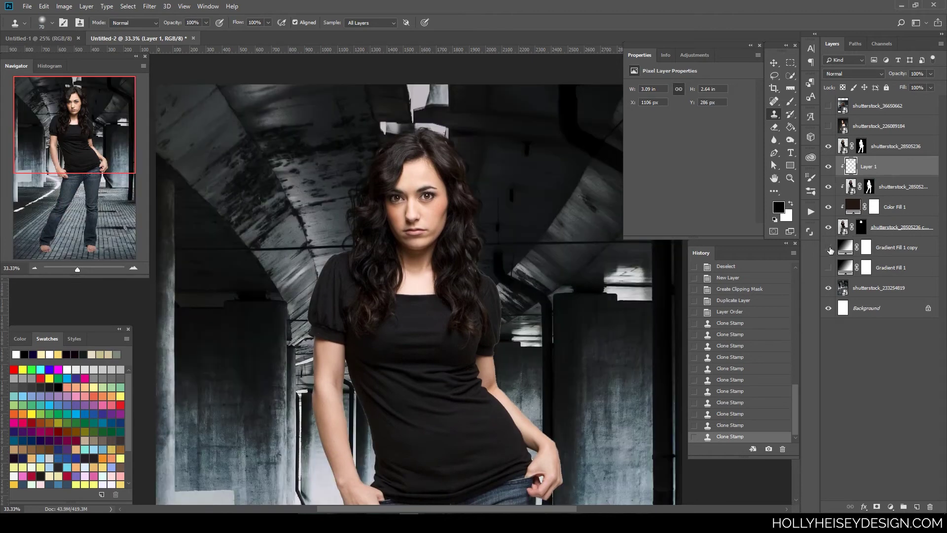
{"action": "left_click", "coordinate": [829, 247]}
{"action": "left_click", "coordinate": [829, 247]}
{"action": "left_click", "coordinate": [829, 188]}
Step: Target shutterstock_28505236's layer mask and briefly toggle the model to check the background
{"action": "left_click", "coordinate": [862, 146]}
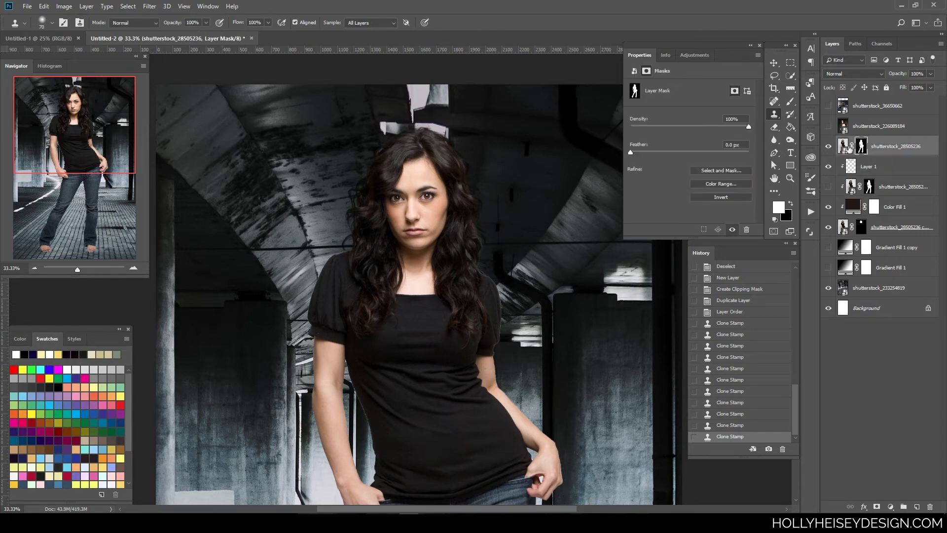
{"action": "left_click_drag", "start_coordinate": [540, 368], "coordinate": [547, 353]}
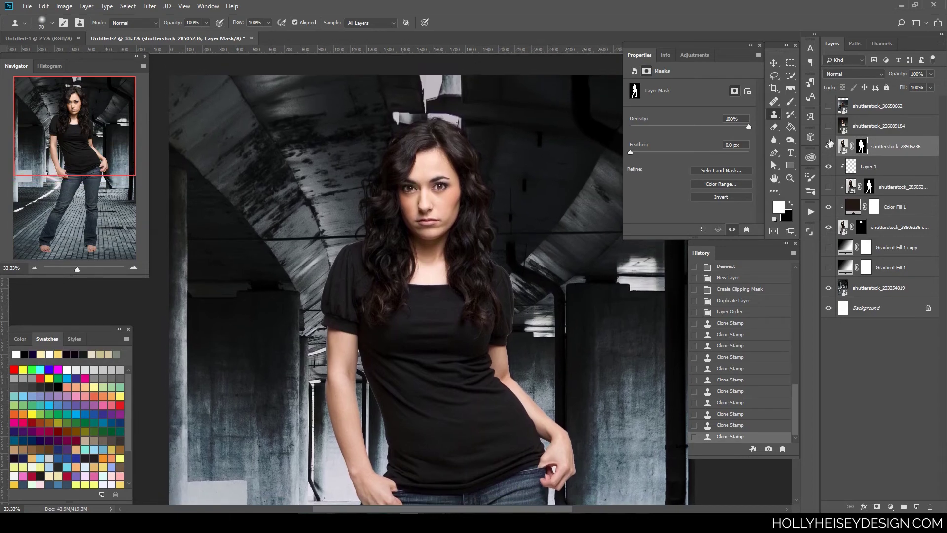
{"action": "left_click", "coordinate": [829, 146]}
{"action": "left_click", "coordinate": [830, 146]}
{"action": "key", "text": "ctrl+plus"}
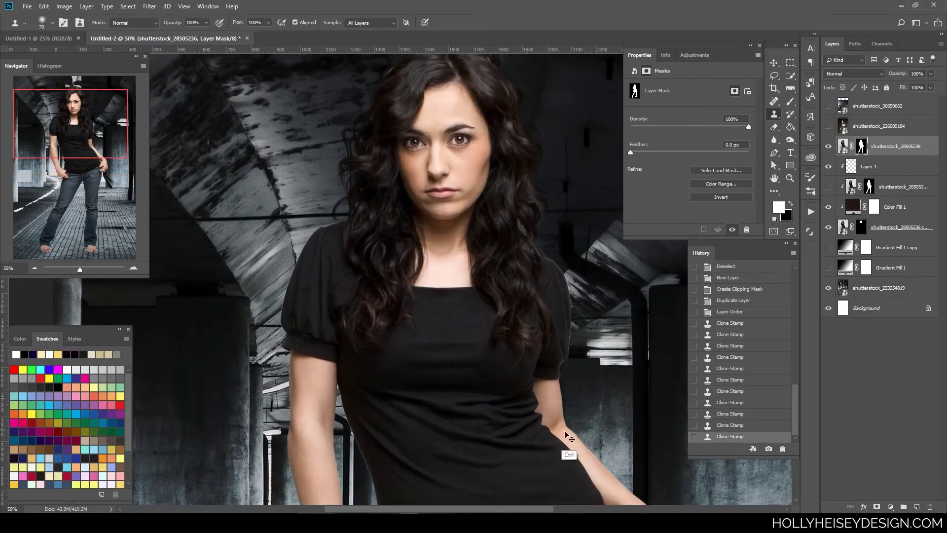
Step: Show the dark grey Gradient Fill 1 copy and zoom to 100% on the shoulders
{"action": "left_click_drag", "start_coordinate": [524, 435], "coordinate": [575, 326]}
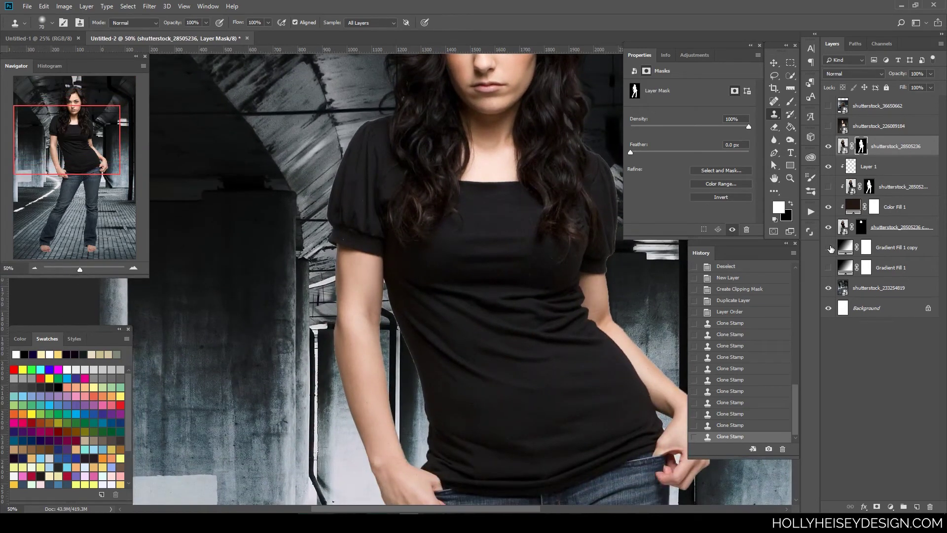
{"action": "left_click", "coordinate": [829, 247]}
{"action": "scroll", "coordinate": [524, 351], "scroll_direction": "up", "scroll_amount": 2}
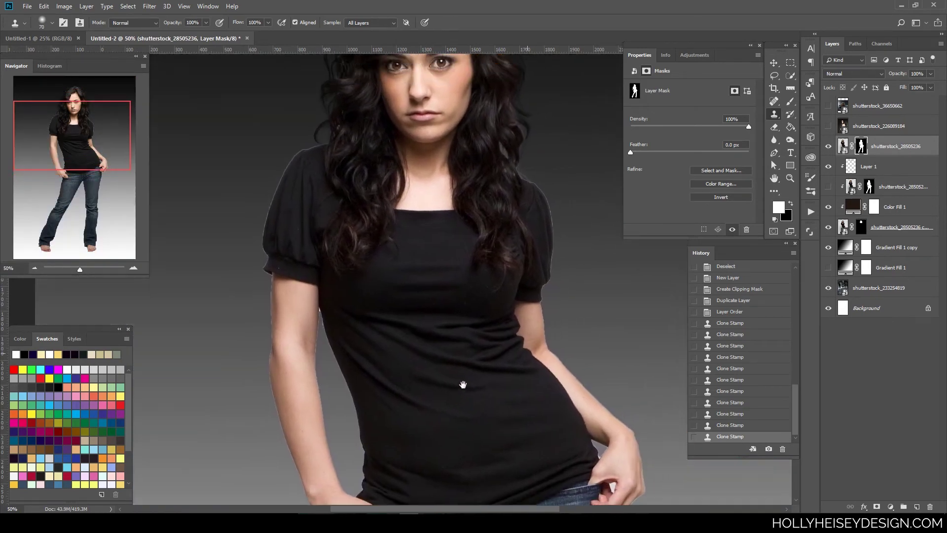
{"action": "scroll", "coordinate": [499, 421], "scroll_direction": "down", "scroll_amount": 2}
{"action": "key", "text": "ctrl+plus"}
{"action": "key", "text": "ctrl+plus"}
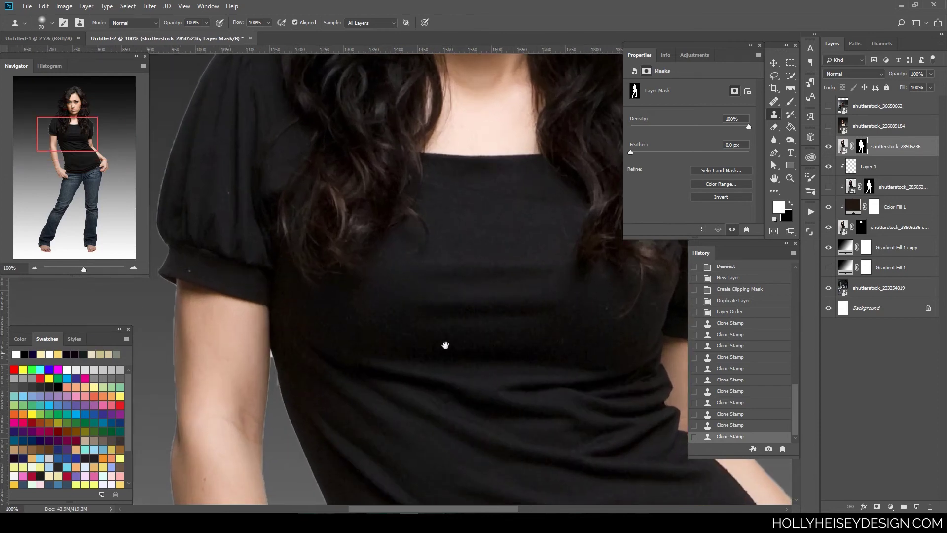
{"action": "mouse_move", "coordinate": [401, 317]}
{"action": "left_mouse_down"}
{"action": "mouse_move", "coordinate": [507, 431]}
{"action": "mouse_move", "coordinate": [518, 427]}
{"action": "left_mouse_up"}
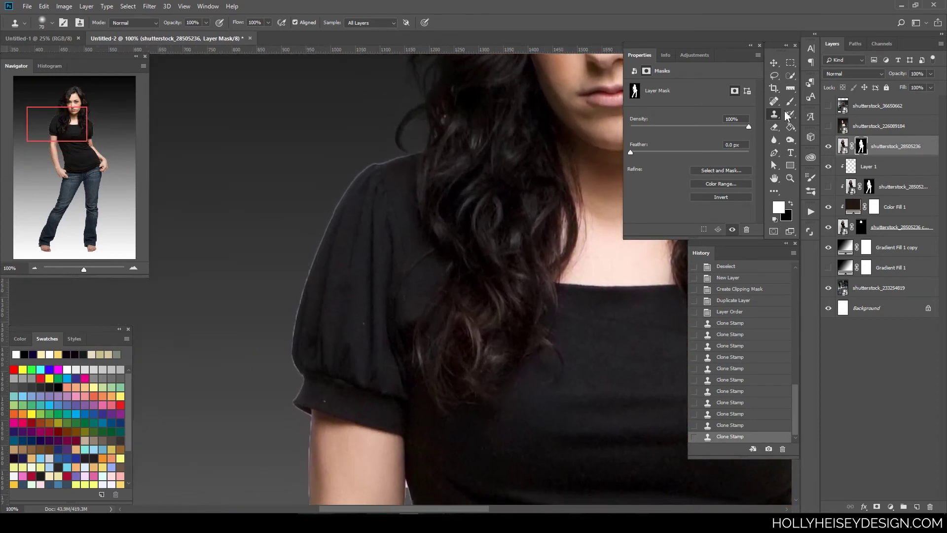
Step: Set a size-30 black brush with 25% smoothing and mask out the shoulder's light fringe
{"action": "key", "text": "b"}
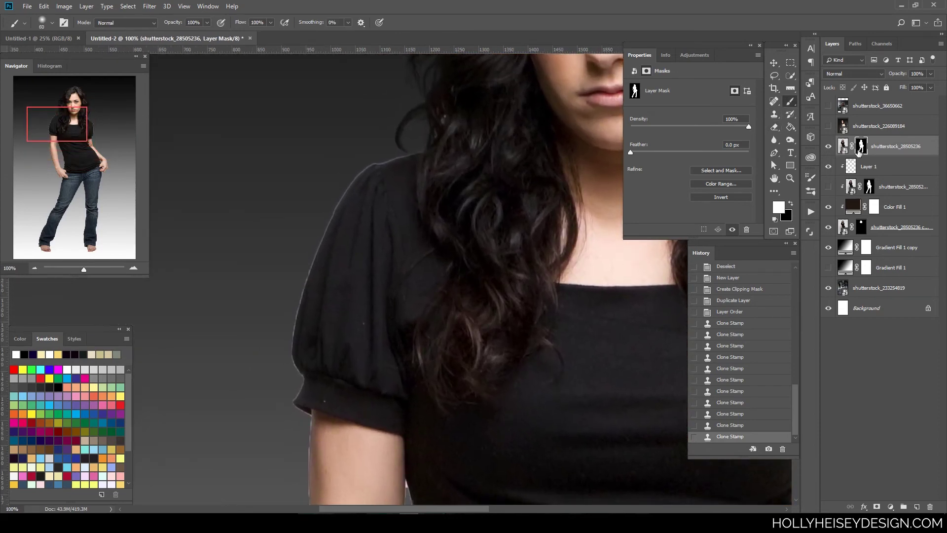
{"action": "key", "text": "bracketleft"}
{"action": "key", "text": "bracketleft"}
{"action": "key", "text": "bracketleft"}
{"action": "key", "text": "bracketleft"}
{"action": "key", "text": "bracketleft"}
{"action": "key", "text": "bracketleft"}
{"action": "key", "text": "bracketleft"}
{"action": "key", "text": "bracketleft"}
{"action": "key", "text": "bracketleft"}
{"action": "key", "text": "bracketleft"}
{"action": "key", "text": "bracketleft"}
{"action": "key", "text": "bracketleft"}
{"action": "scroll", "coordinate": [381, 226], "scroll_direction": "up", "scroll_amount": 2}
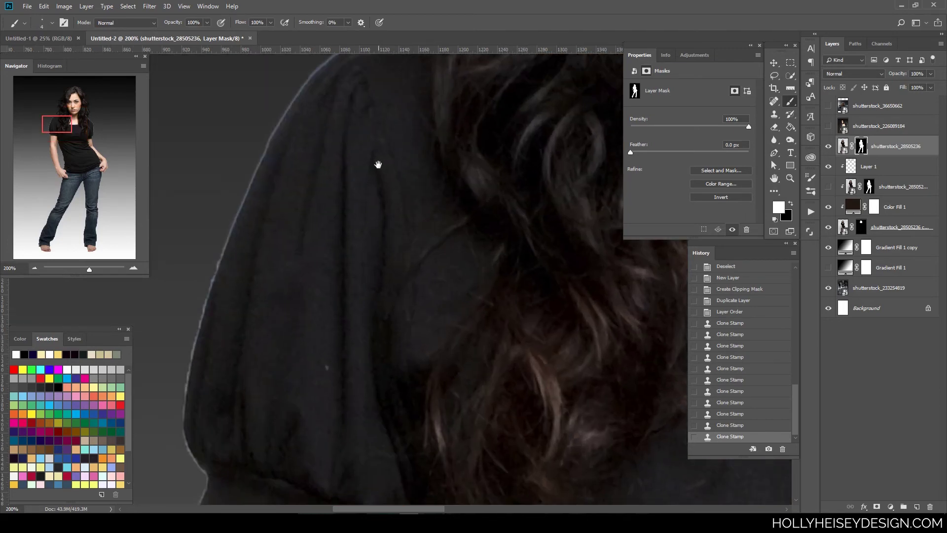
{"action": "left_click_drag", "start_coordinate": [376, 169], "coordinate": [435, 362]}
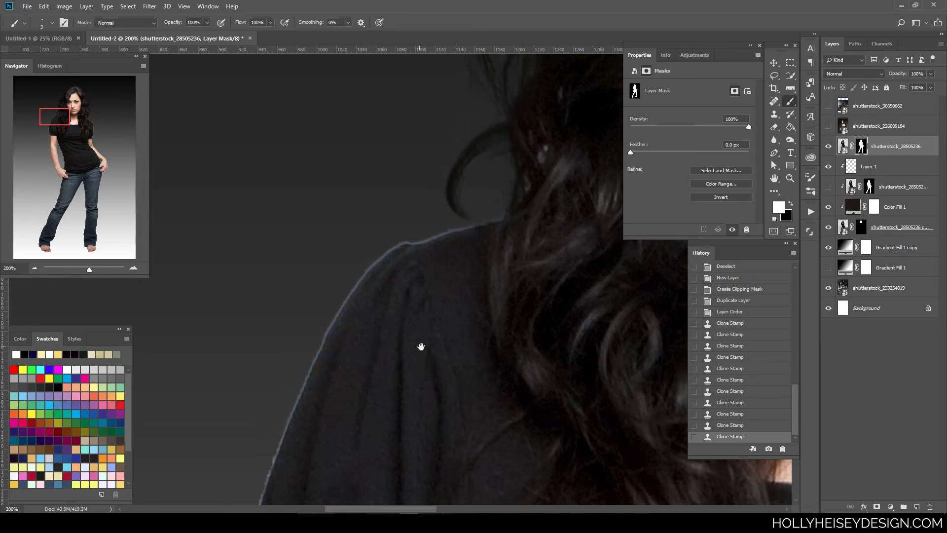
{"action": "left_click_drag", "start_coordinate": [426, 349], "coordinate": [486, 320]}
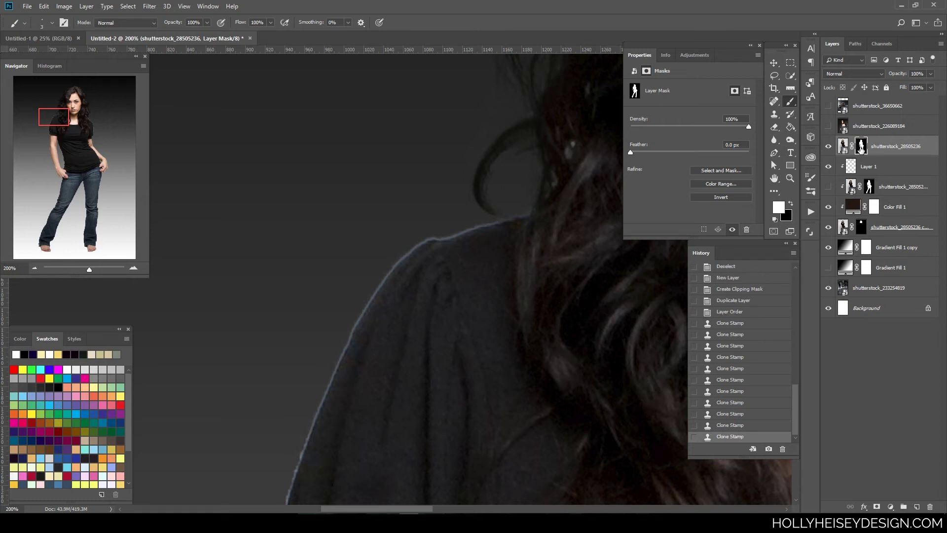
{"action": "left_click", "coordinate": [791, 205]}
{"action": "left_click", "coordinate": [348, 22]}
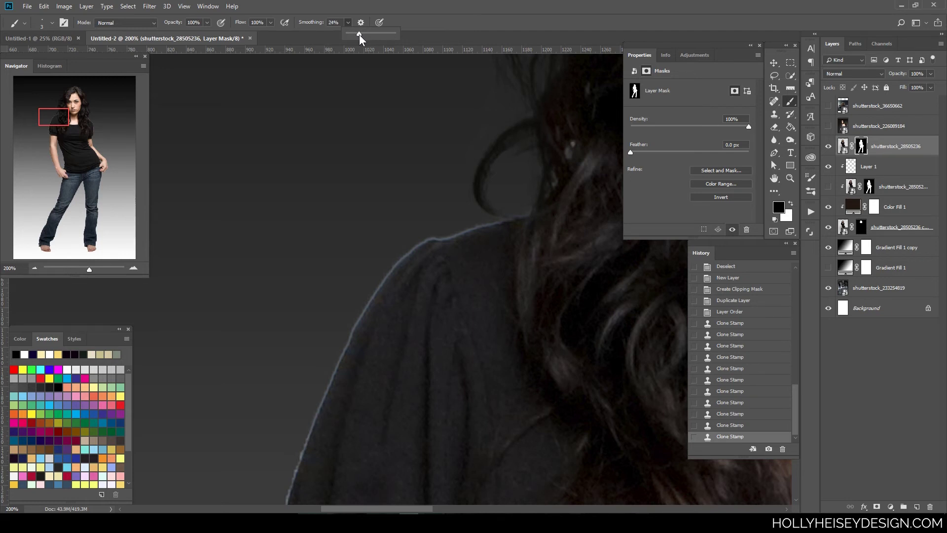
{"action": "left_click", "coordinate": [504, 220]}
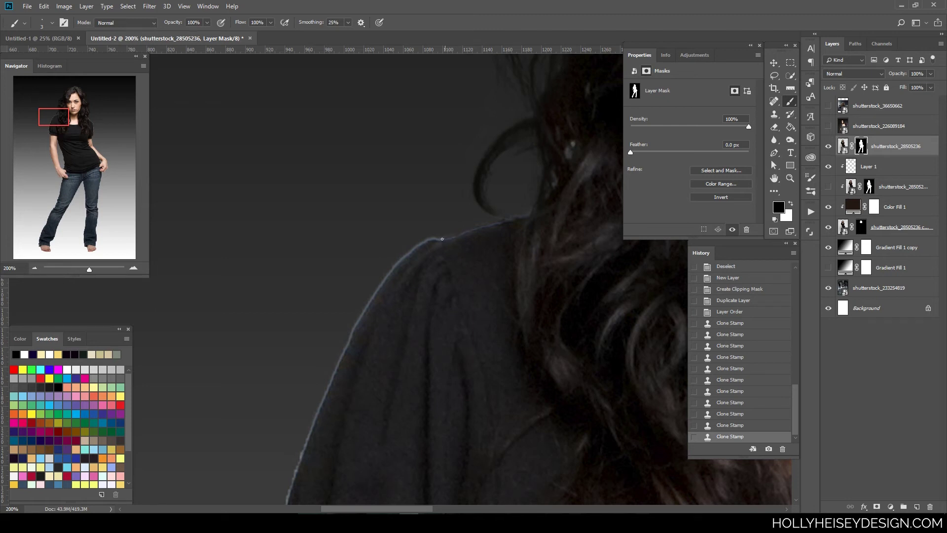
{"action": "left_click_drag", "start_coordinate": [423, 242], "coordinate": [418, 246]}
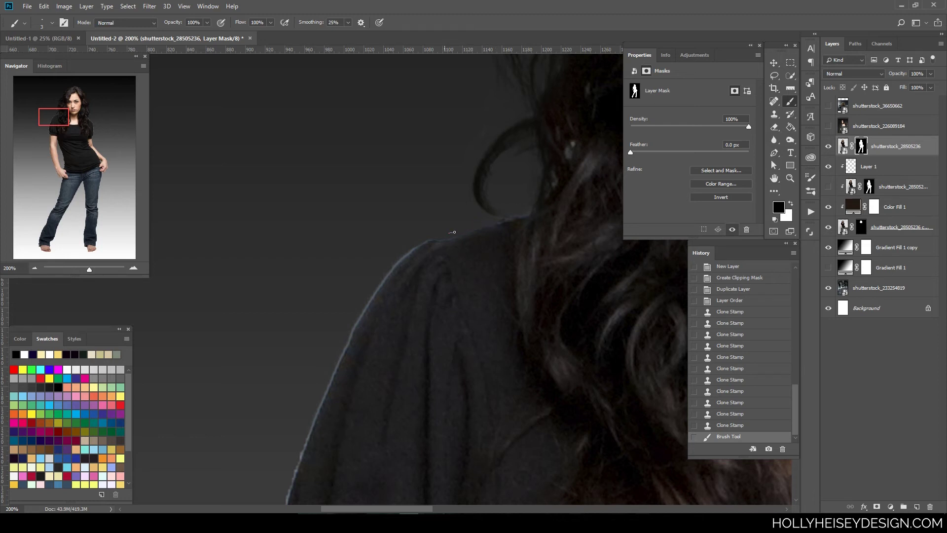
Step: Paint black on the mask along the shoulder edge to darken the light fringe
{"action": "left_click_drag", "start_coordinate": [450, 236], "coordinate": [441, 264]}
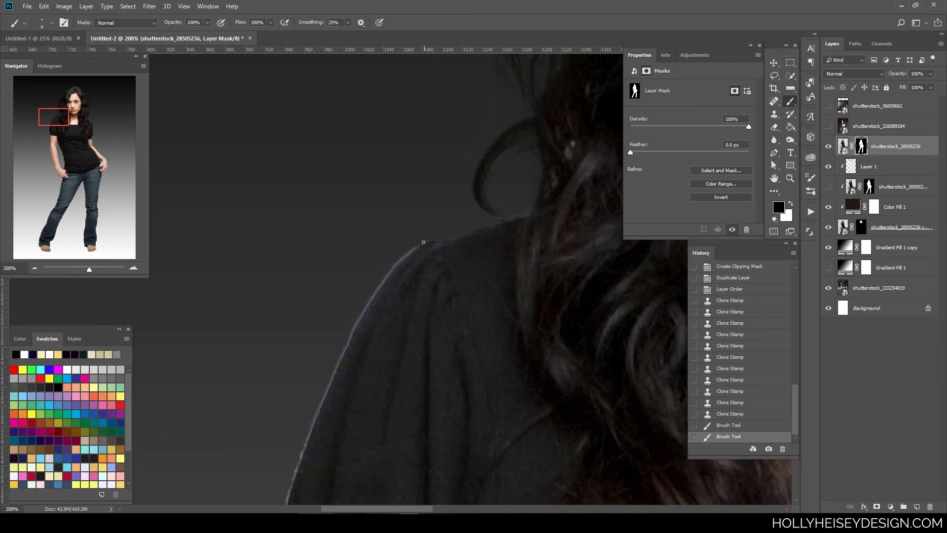
{"action": "left_click_drag", "start_coordinate": [365, 291], "coordinate": [420, 242]}
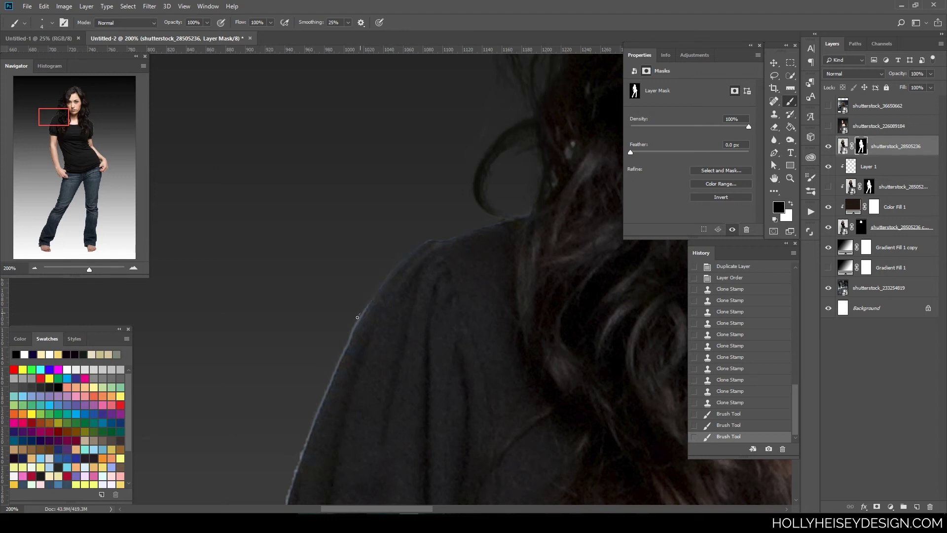
{"action": "left_click_drag", "start_coordinate": [355, 320], "coordinate": [389, 271]}
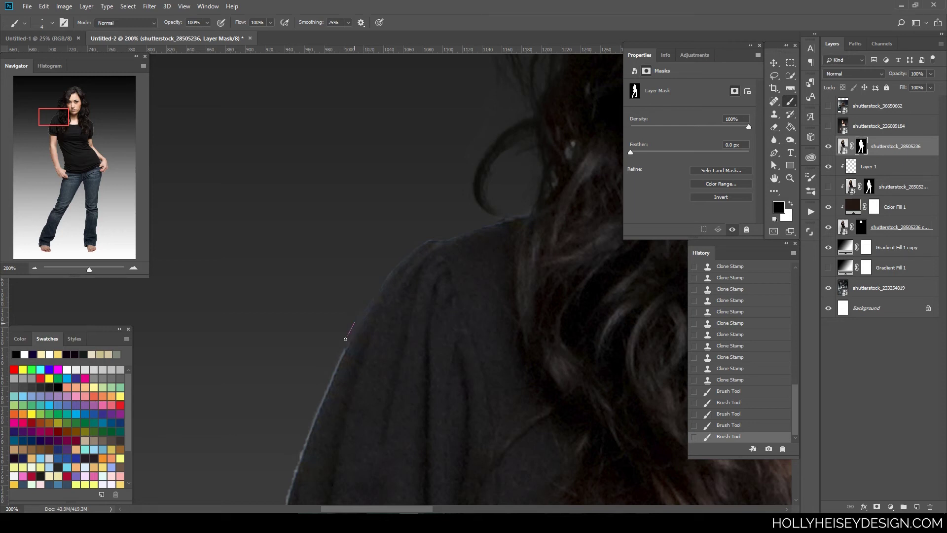
{"action": "left_click_drag", "start_coordinate": [342, 345], "coordinate": [316, 407]}
{"action": "left_click_drag", "start_coordinate": [346, 337], "coordinate": [319, 401]}
{"action": "left_click_drag", "start_coordinate": [350, 334], "coordinate": [315, 409]}
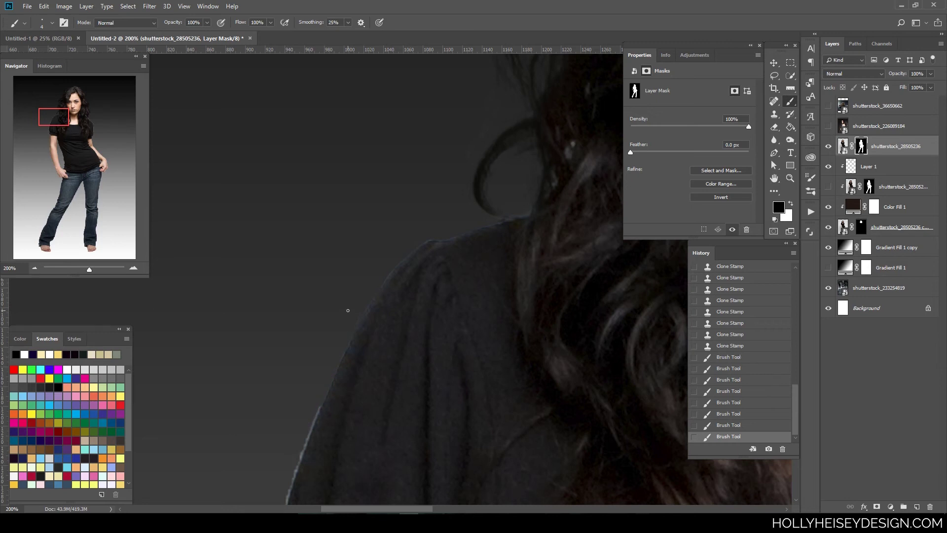
{"action": "left_click_drag", "start_coordinate": [346, 317], "coordinate": [338, 338]}
Step: Raise brush smoothing to 73% and mask the fringe further down the shoulder
{"action": "left_click", "coordinate": [348, 22]}
{"action": "left_click_drag", "start_coordinate": [347, 33], "coordinate": [370, 32]}
{"action": "left_click_drag", "start_coordinate": [437, 376], "coordinate": [467, 228]}
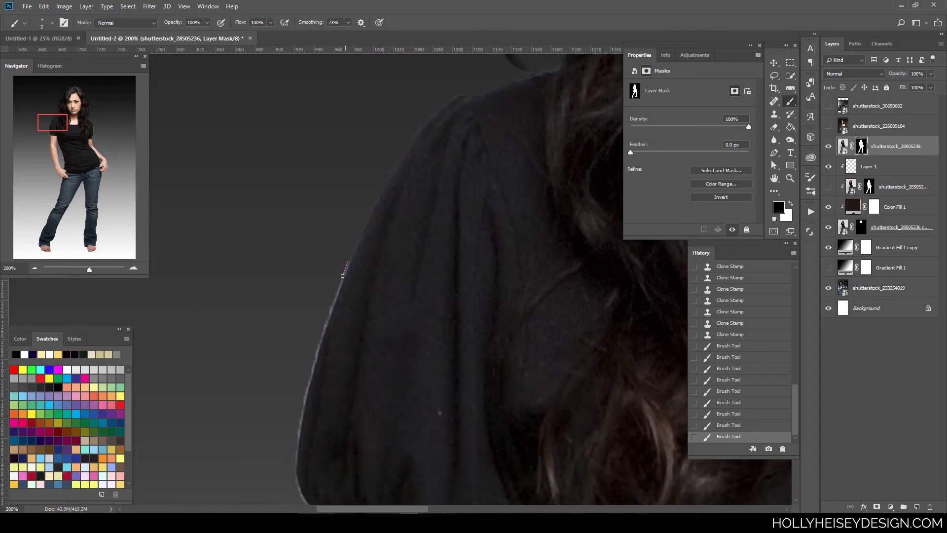
{"action": "mouse_move", "coordinate": [343, 277]}
{"action": "left_mouse_down"}
{"action": "mouse_move", "coordinate": [308, 383]}
{"action": "mouse_move", "coordinate": [292, 485]}
{"action": "left_mouse_up"}
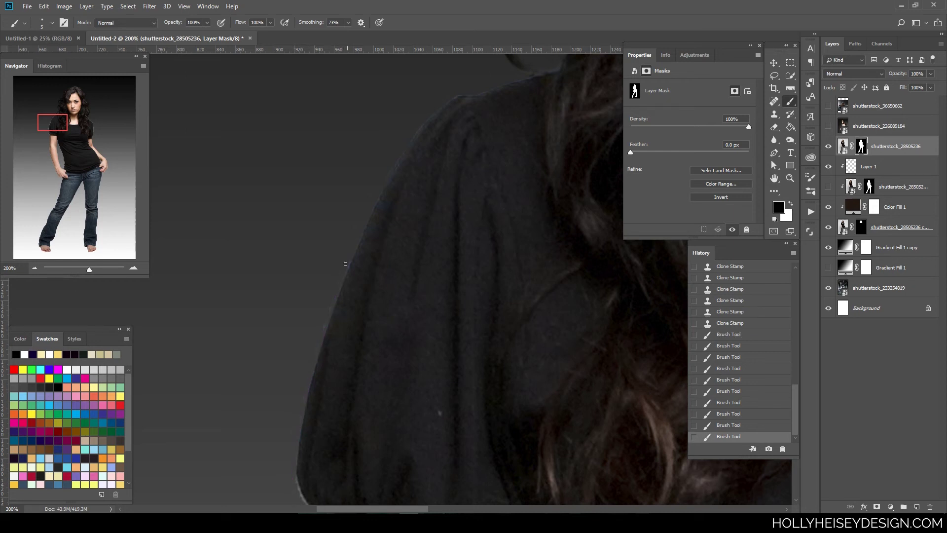
{"action": "mouse_move", "coordinate": [344, 268]}
{"action": "left_mouse_down"}
{"action": "mouse_move", "coordinate": [281, 462]}
{"action": "mouse_move", "coordinate": [339, 275]}
{"action": "mouse_move", "coordinate": [321, 322]}
{"action": "left_mouse_up"}
{"action": "left_click_drag", "start_coordinate": [345, 267], "coordinate": [289, 467]}
{"action": "left_click_drag", "start_coordinate": [298, 429], "coordinate": [296, 486]}
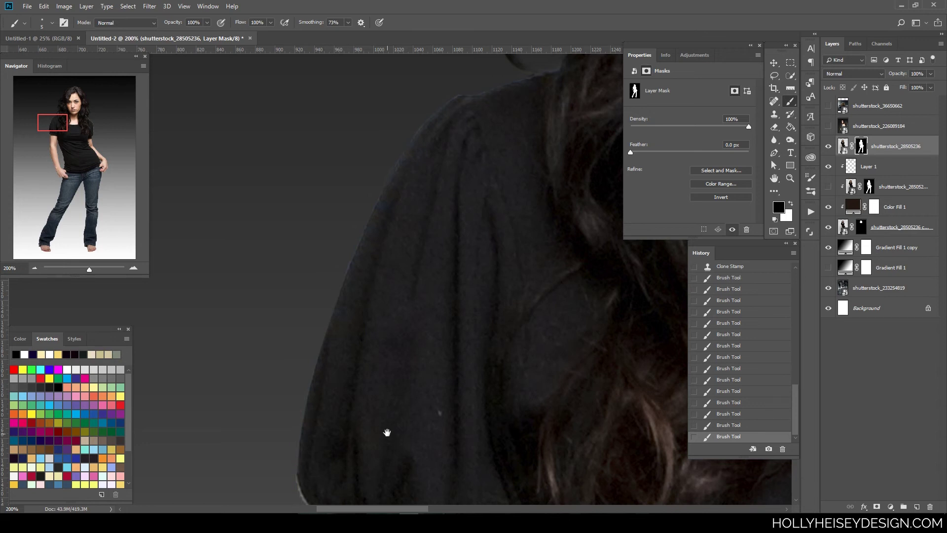
Step: Paint the mask along the sleeve edge down to the cuff
{"action": "mouse_move", "coordinate": [385, 429]}
{"action": "left_mouse_down"}
{"action": "mouse_move", "coordinate": [371, 250]}
{"action": "mouse_move", "coordinate": [354, 191]}
{"action": "left_mouse_up"}
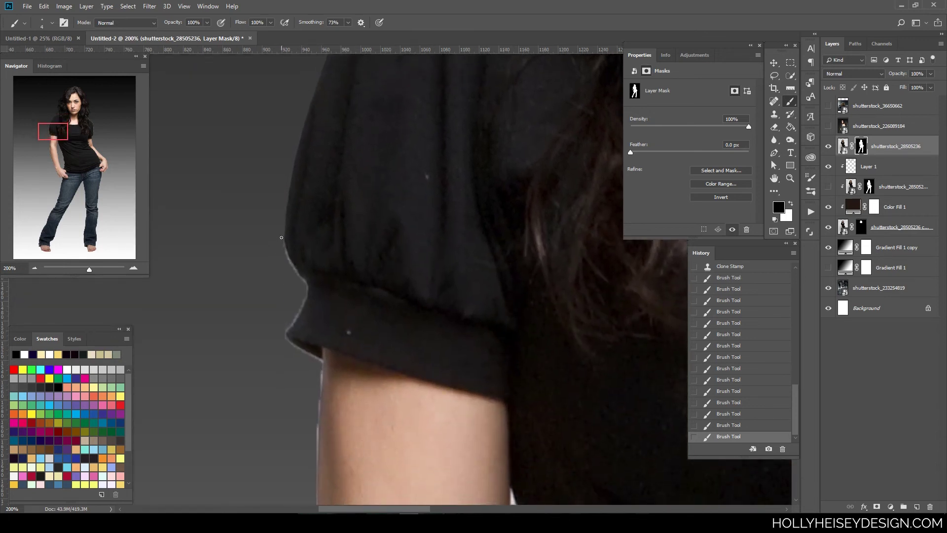
{"action": "left_click_drag", "start_coordinate": [288, 262], "coordinate": [311, 291]}
{"action": "mouse_move", "coordinate": [282, 238]}
{"action": "left_mouse_down"}
{"action": "mouse_move", "coordinate": [309, 296]}
{"action": "mouse_move", "coordinate": [279, 336]}
{"action": "mouse_move", "coordinate": [304, 301]}
{"action": "mouse_move", "coordinate": [287, 337]}
{"action": "left_mouse_up"}
{"action": "left_click_drag", "start_coordinate": [305, 295], "coordinate": [262, 363]}
{"action": "left_click_drag", "start_coordinate": [304, 301], "coordinate": [294, 320]}
{"action": "mouse_move", "coordinate": [301, 314]}
{"action": "left_mouse_down"}
{"action": "mouse_move", "coordinate": [258, 405]}
{"action": "mouse_move", "coordinate": [319, 338]}
{"action": "mouse_move", "coordinate": [320, 366]}
{"action": "mouse_move", "coordinate": [291, 343]}
{"action": "left_mouse_up"}
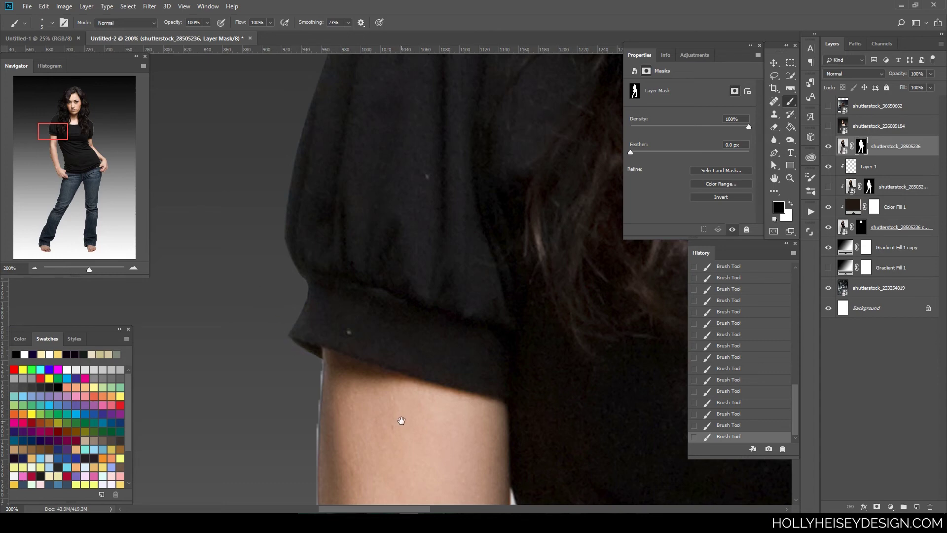
{"action": "scroll", "coordinate": [339, 294], "scroll_direction": "down", "scroll_amount": 5}
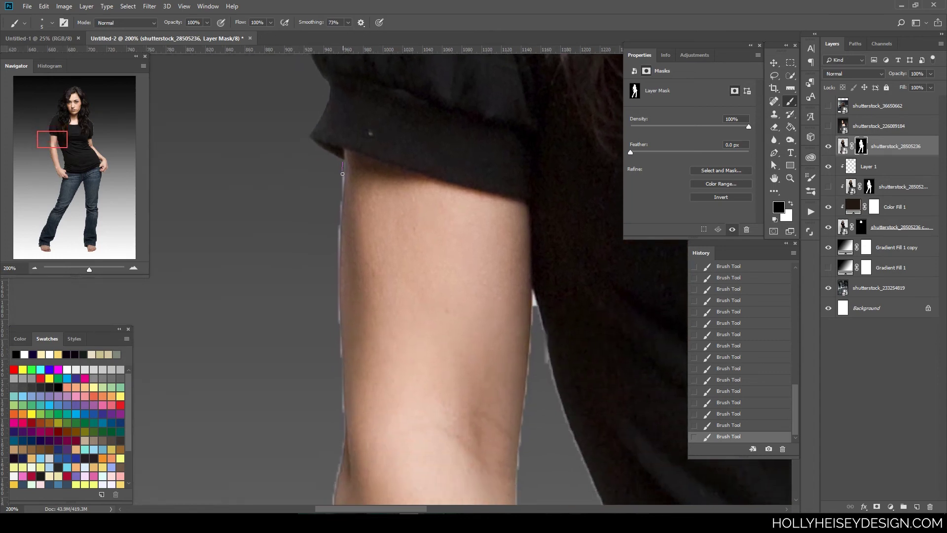
Step: Refine the mask along the left edge of the arm with repeated black strokes
{"action": "left_click_drag", "start_coordinate": [342, 191], "coordinate": [338, 402]}
{"action": "left_click_drag", "start_coordinate": [343, 180], "coordinate": [341, 433]}
{"action": "left_click_drag", "start_coordinate": [338, 205], "coordinate": [345, 446]}
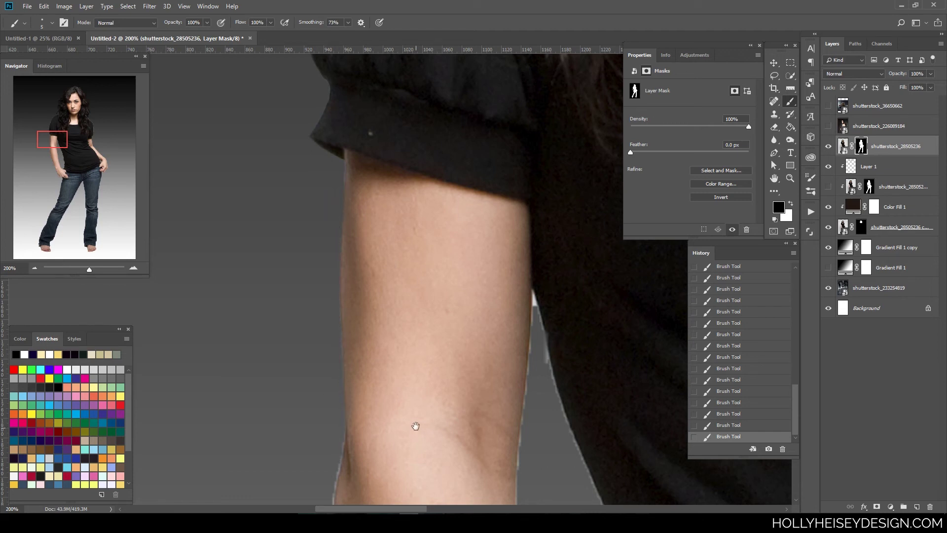
{"action": "left_click_drag", "start_coordinate": [416, 422], "coordinate": [431, 246]}
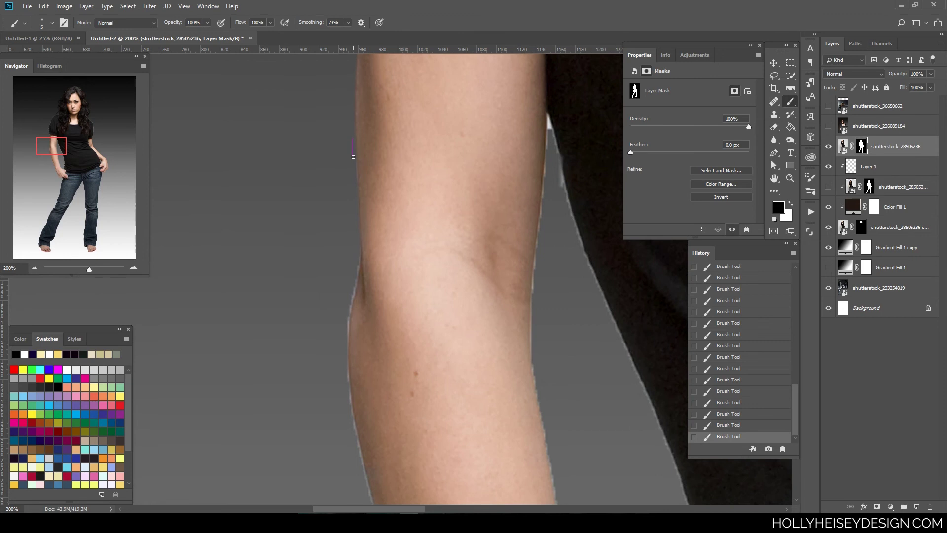
{"action": "left_click_drag", "start_coordinate": [353, 158], "coordinate": [354, 235]}
{"action": "left_click_drag", "start_coordinate": [353, 197], "coordinate": [354, 281]}
{"action": "left_click_drag", "start_coordinate": [349, 320], "coordinate": [336, 416]}
{"action": "left_click_drag", "start_coordinate": [354, 280], "coordinate": [340, 365]}
{"action": "mouse_move", "coordinate": [352, 290]}
{"action": "left_mouse_down"}
{"action": "mouse_move", "coordinate": [341, 391]}
{"action": "mouse_move", "coordinate": [344, 366]}
{"action": "mouse_move", "coordinate": [352, 442]}
{"action": "left_mouse_up"}
Step: Clean the mask along the forearm's left edge and the wrist
{"action": "left_click_drag", "start_coordinate": [434, 461], "coordinate": [417, 182]}
{"action": "mouse_move", "coordinate": [332, 123]}
{"action": "left_mouse_down"}
{"action": "mouse_move", "coordinate": [391, 365]}
{"action": "mouse_move", "coordinate": [420, 440]}
{"action": "left_mouse_up"}
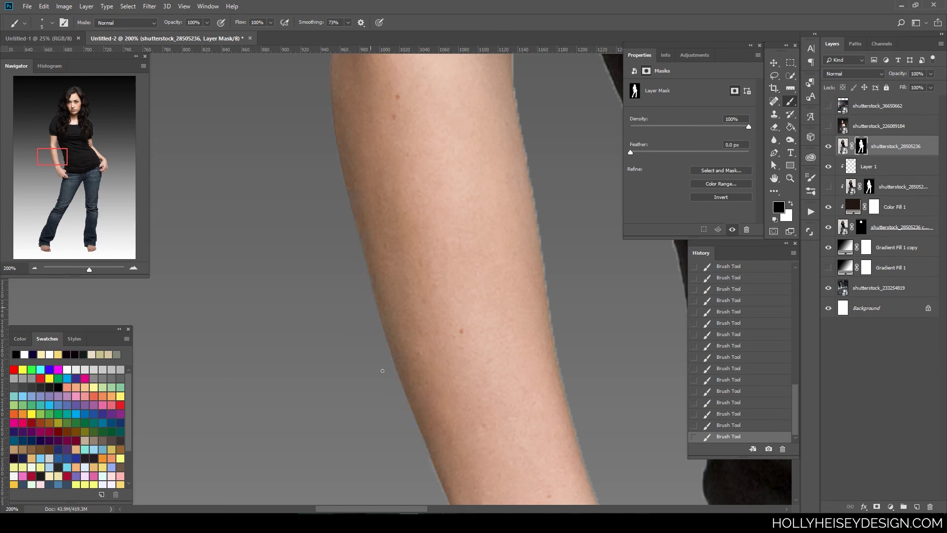
{"action": "left_click_drag", "start_coordinate": [342, 192], "coordinate": [348, 222]}
{"action": "left_click_drag", "start_coordinate": [462, 405], "coordinate": [393, 163]}
{"action": "left_click_drag", "start_coordinate": [358, 210], "coordinate": [371, 239]}
Step: Clean the mask edge around the hand at the hip, then show the darker gradient backdrop
{"action": "left_click_drag", "start_coordinate": [412, 382], "coordinate": [412, 382]}
{"action": "mouse_move", "coordinate": [487, 393]}
{"action": "left_mouse_down"}
{"action": "mouse_move", "coordinate": [431, 158]}
{"action": "mouse_move", "coordinate": [345, 103]}
{"action": "left_mouse_up"}
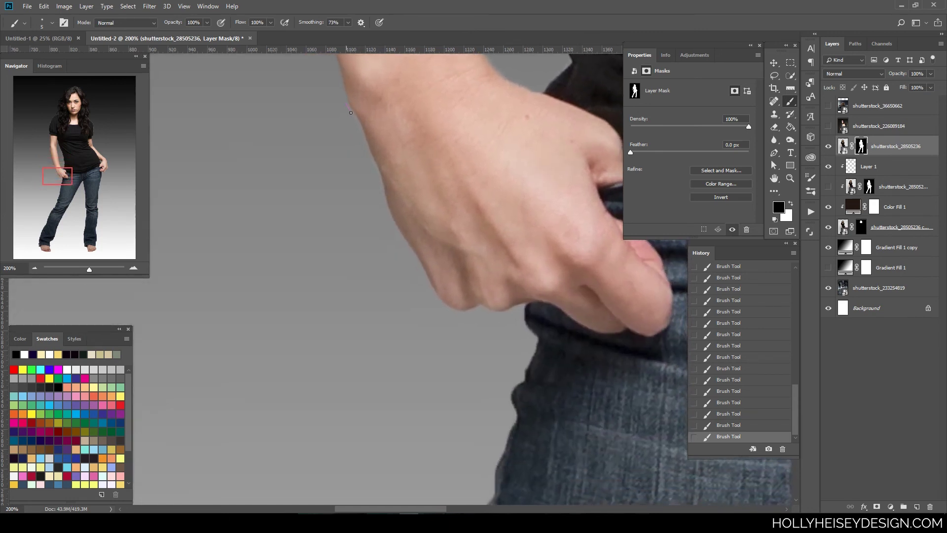
{"action": "left_click_drag", "start_coordinate": [366, 135], "coordinate": [371, 155]}
{"action": "left_click_drag", "start_coordinate": [384, 187], "coordinate": [388, 203]}
{"action": "left_click_drag", "start_coordinate": [427, 271], "coordinate": [436, 291]}
{"action": "left_click_drag", "start_coordinate": [443, 306], "coordinate": [478, 317]}
{"action": "left_click_drag", "start_coordinate": [603, 383], "coordinate": [551, 262]}
{"action": "left_click", "coordinate": [828, 247]}
Step: Switch the backdrop to the darker grey gradient and set brush Smoothing to 22%
{"action": "left_click", "coordinate": [828, 267]}
{"action": "mouse_move", "coordinate": [486, 347]}
{"action": "left_mouse_down"}
{"action": "mouse_move", "coordinate": [454, 344]}
{"action": "mouse_move", "coordinate": [475, 395]}
{"action": "mouse_move", "coordinate": [464, 396]}
{"action": "left_mouse_up"}
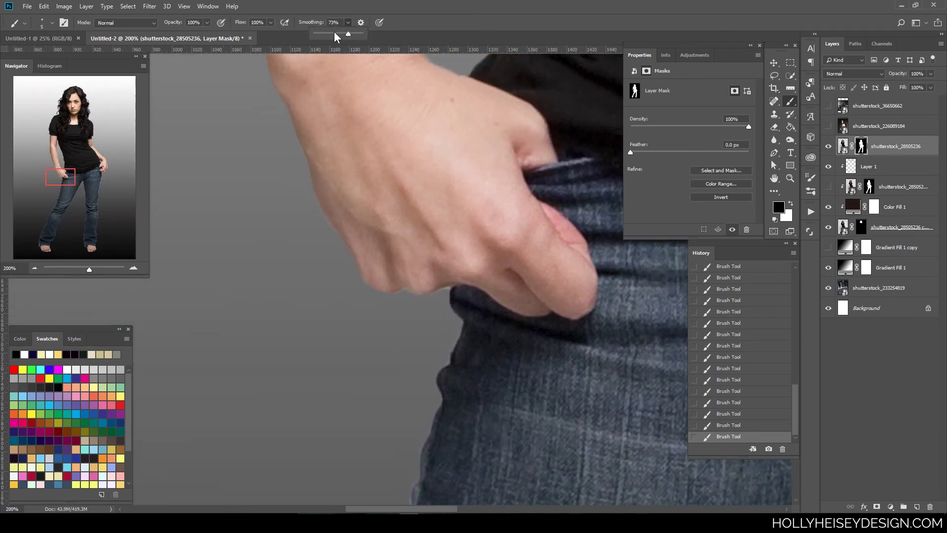
{"action": "left_click", "coordinate": [312, 193]}
Step: Paint black on the mask to clean the jeans edge beside the hand and down the leg
{"action": "scroll", "coordinate": [512, 359], "scroll_direction": "down", "scroll_amount": 5}
{"action": "left_click_drag", "start_coordinate": [432, 152], "coordinate": [446, 175]}
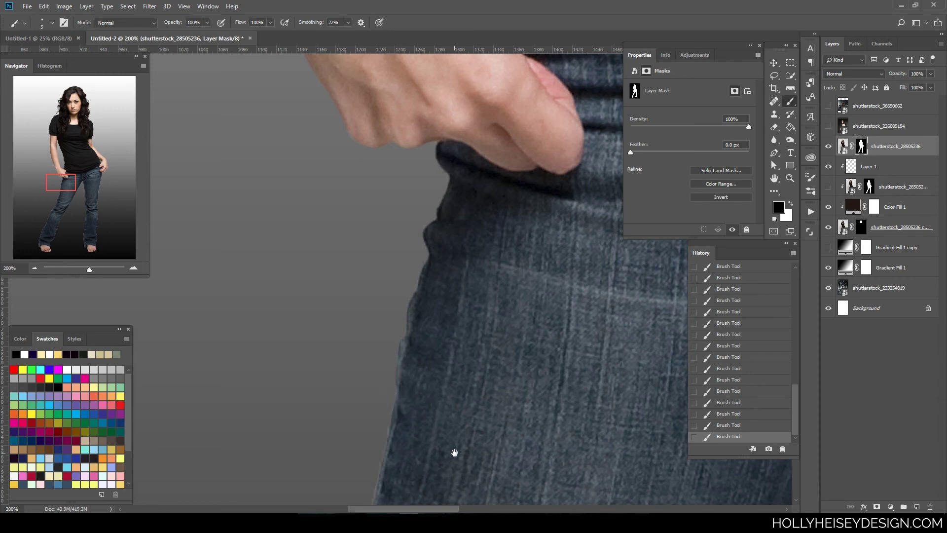
{"action": "scroll", "coordinate": [457, 448], "scroll_direction": "down", "scroll_amount": 5}
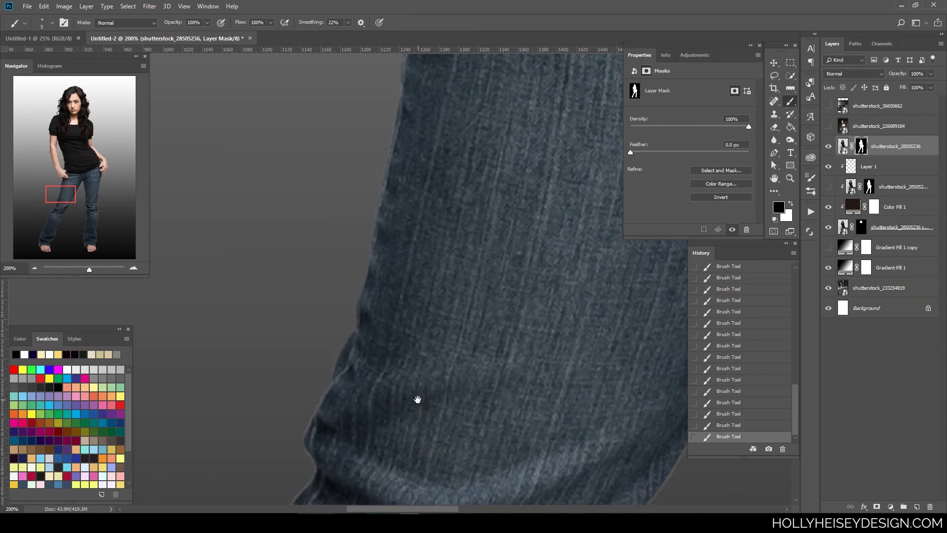
{"action": "left_click_drag", "start_coordinate": [416, 398], "coordinate": [442, 245]}
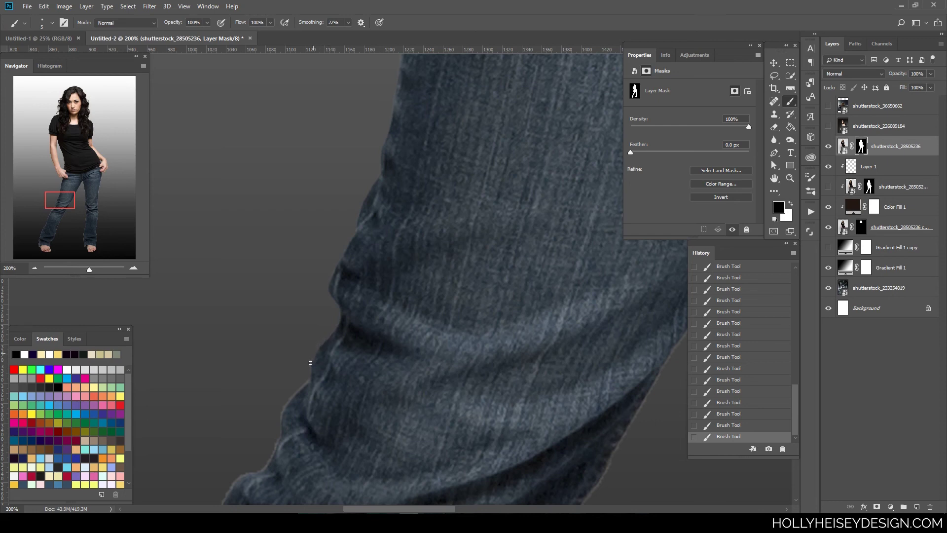
{"action": "left_click_drag", "start_coordinate": [400, 420], "coordinate": [444, 310]}
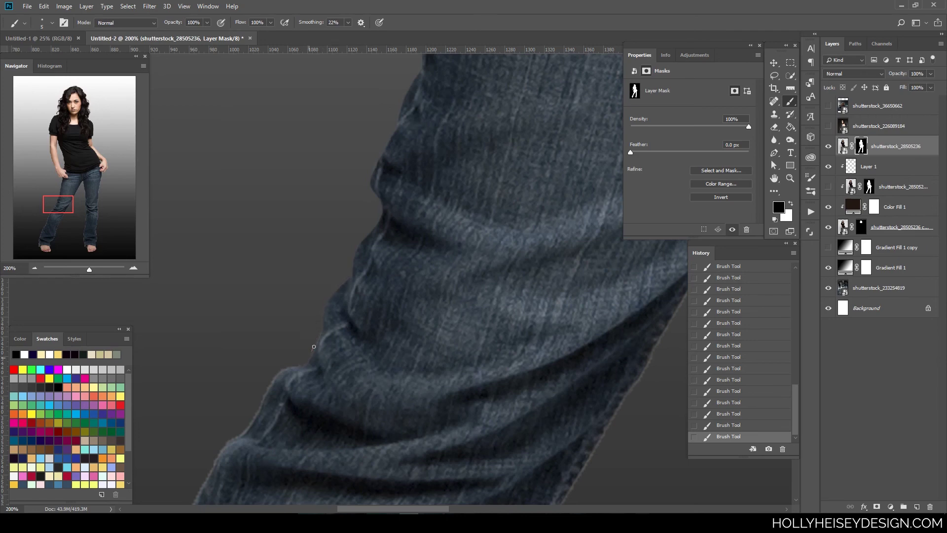
{"action": "left_click_drag", "start_coordinate": [372, 360], "coordinate": [441, 227]}
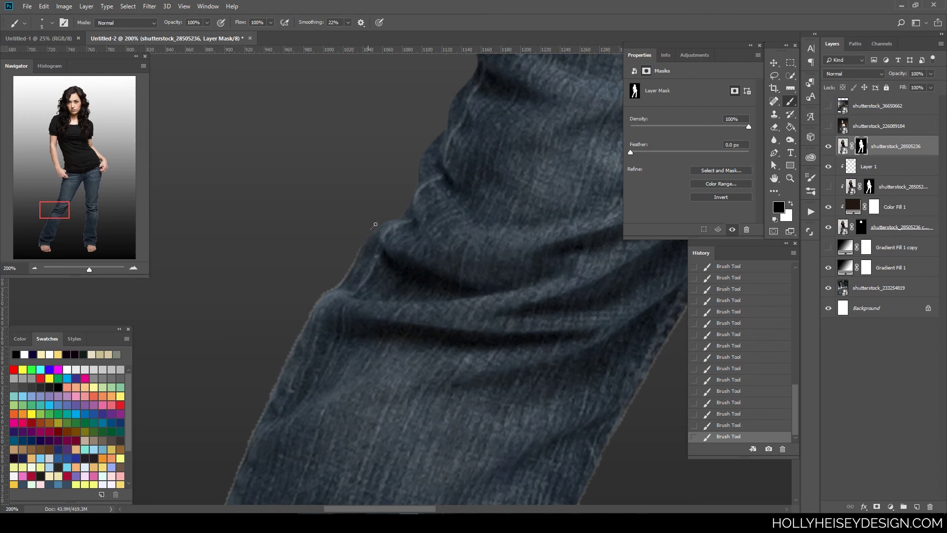
Step: Brush away the light fringe along the jeans' left edge down to the lower leg
{"action": "mouse_move", "coordinate": [358, 251]}
{"action": "left_mouse_down"}
{"action": "mouse_move", "coordinate": [304, 309]}
{"action": "mouse_move", "coordinate": [355, 258]}
{"action": "mouse_move", "coordinate": [368, 227]}
{"action": "mouse_move", "coordinate": [318, 296]}
{"action": "mouse_move", "coordinate": [331, 288]}
{"action": "mouse_move", "coordinate": [246, 452]}
{"action": "left_mouse_up"}
{"action": "left_click_drag", "start_coordinate": [391, 412], "coordinate": [459, 143]}
{"action": "left_click_drag", "start_coordinate": [312, 184], "coordinate": [292, 241]}
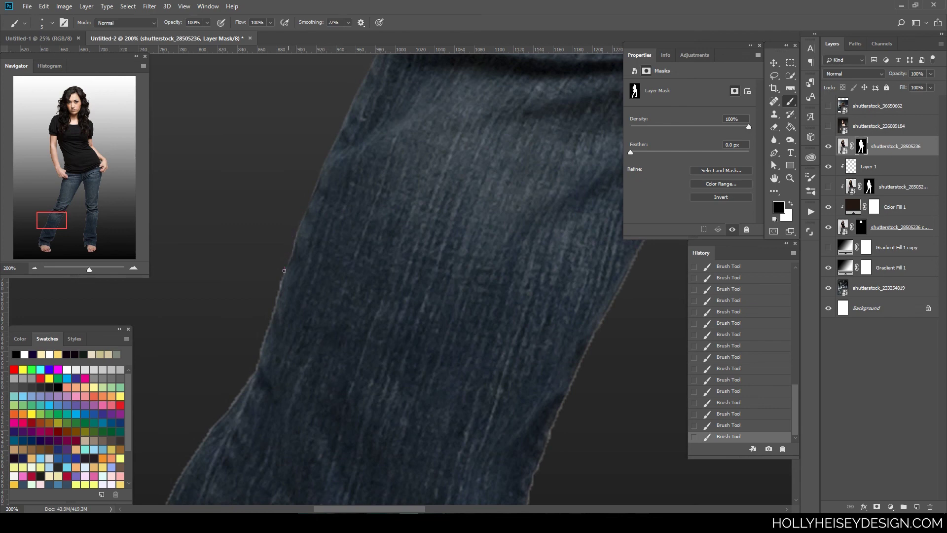
{"action": "mouse_move", "coordinate": [280, 287]}
{"action": "left_mouse_down"}
{"action": "mouse_move", "coordinate": [250, 378]}
{"action": "mouse_move", "coordinate": [161, 511]}
{"action": "left_mouse_up"}
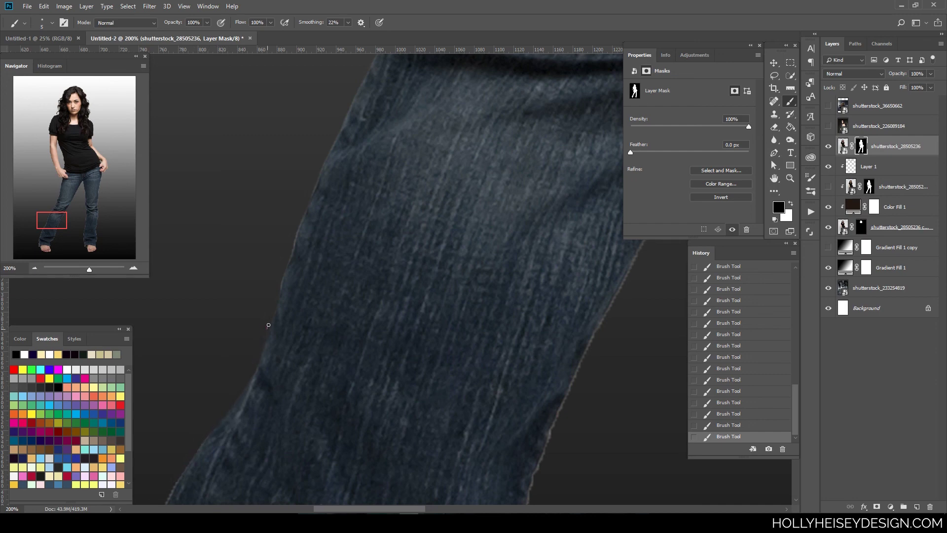
{"action": "left_click_drag", "start_coordinate": [381, 353], "coordinate": [457, 163]}
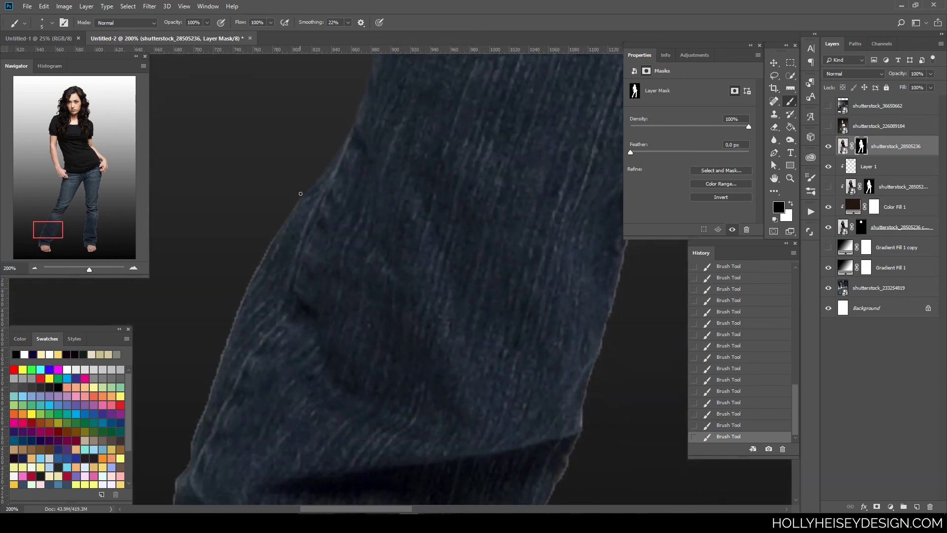
{"action": "left_click_drag", "start_coordinate": [270, 244], "coordinate": [180, 471]}
{"action": "key", "text": "ctrl+minus"}
{"action": "key", "text": "ctrl+minus"}
{"action": "key", "text": "ctrl+minus"}
{"action": "key", "text": "ctrl+minus"}
{"action": "left_click_drag", "start_coordinate": [552, 179], "coordinate": [508, 359]}
{"action": "left_click_drag", "start_coordinate": [599, 308], "coordinate": [533, 321]}
{"action": "left_click_drag", "start_coordinate": [413, 194], "coordinate": [465, 310]}
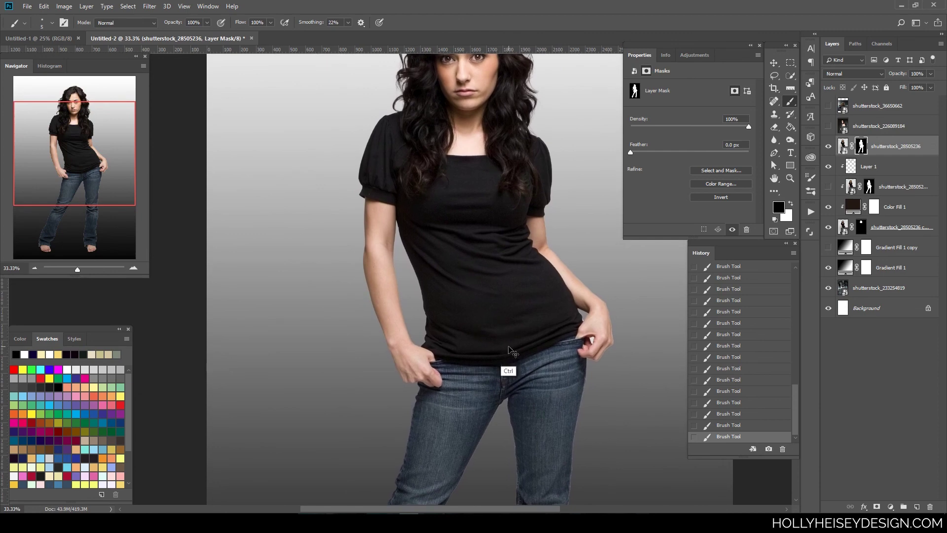
{"action": "key", "text": "ctrl+plus"}
{"action": "left_click_drag", "start_coordinate": [460, 168], "coordinate": [509, 254]}
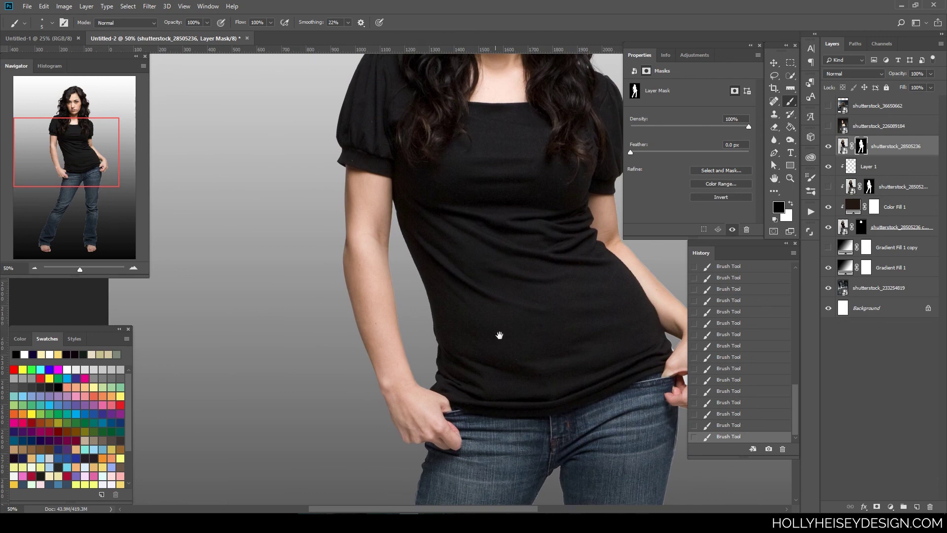
{"action": "left_click_drag", "start_coordinate": [506, 366], "coordinate": [482, 210]}
{"action": "left_click_drag", "start_coordinate": [422, 389], "coordinate": [427, 222]}
{"action": "left_click_drag", "start_coordinate": [372, 380], "coordinate": [375, 333]}
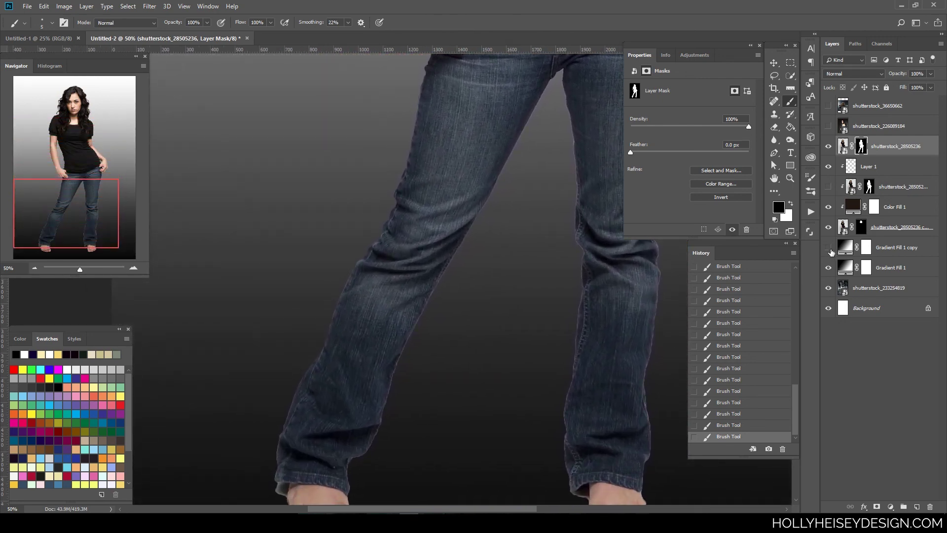
{"action": "left_click", "coordinate": [828, 247]}
{"action": "left_click_drag", "start_coordinate": [457, 315], "coordinate": [355, 439]}
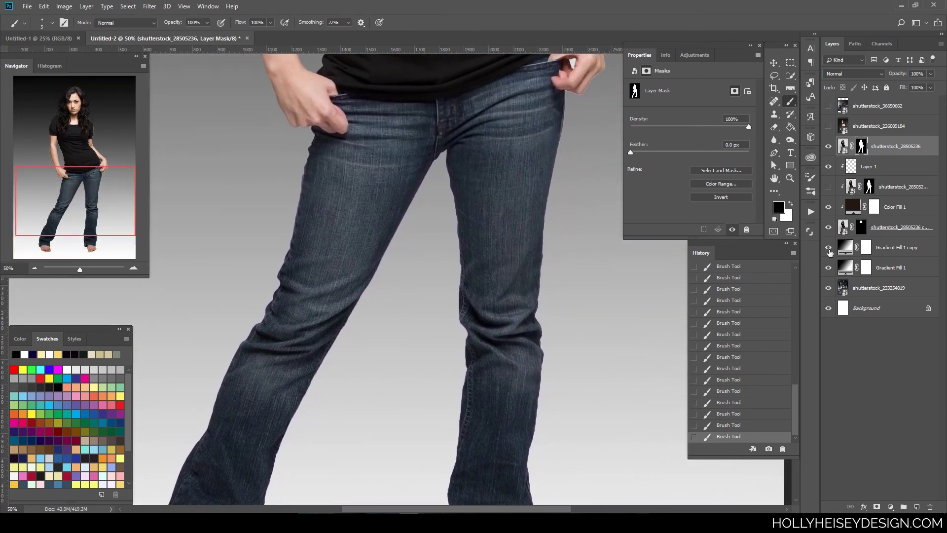
{"action": "left_click", "coordinate": [829, 247]}
{"action": "mouse_move", "coordinate": [570, 316]}
{"action": "left_mouse_down"}
{"action": "mouse_move", "coordinate": [560, 313]}
{"action": "mouse_move", "coordinate": [527, 173]}
{"action": "mouse_move", "coordinate": [500, 161]}
{"action": "left_mouse_up"}
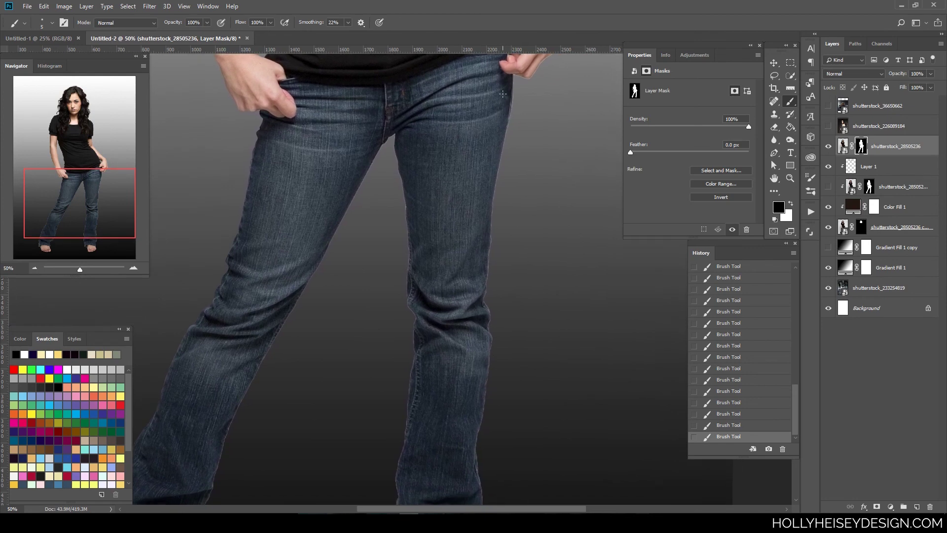
{"action": "left_click_drag", "start_coordinate": [349, 256], "coordinate": [387, 437]}
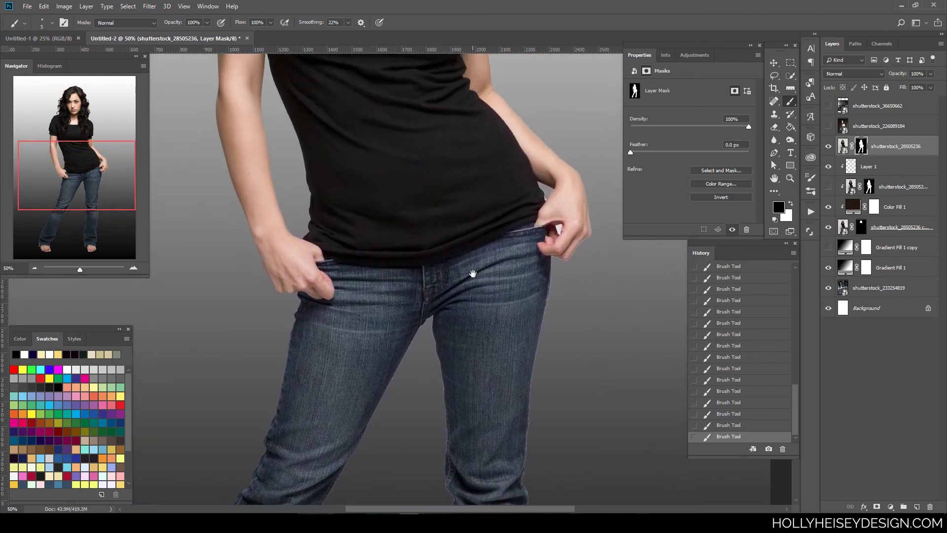
{"action": "left_click_drag", "start_coordinate": [458, 258], "coordinate": [458, 433]}
{"action": "left_click_drag", "start_coordinate": [444, 247], "coordinate": [461, 99]}
{"action": "left_click_drag", "start_coordinate": [433, 499], "coordinate": [436, 165]}
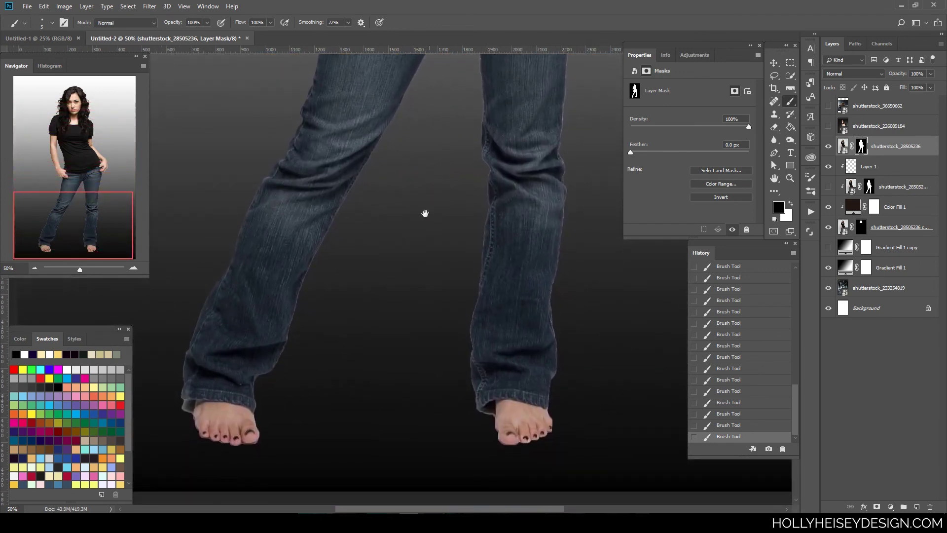
{"action": "left_click_drag", "start_coordinate": [419, 238], "coordinate": [415, 370]}
{"action": "left_click_drag", "start_coordinate": [440, 205], "coordinate": [441, 381]}
{"action": "key", "text": "ctrl+minus"}
{"action": "key", "text": "ctrl+minus"}
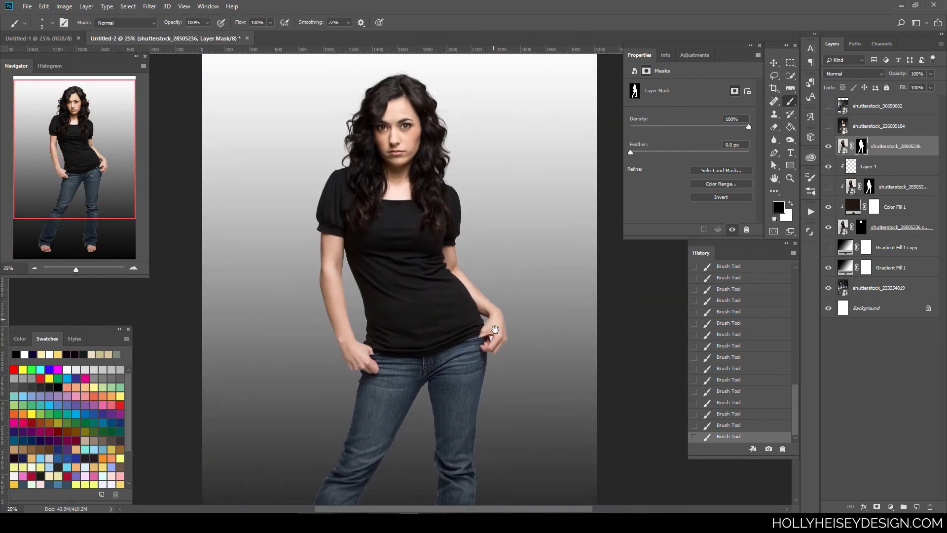
{"action": "left_click_drag", "start_coordinate": [496, 337], "coordinate": [499, 359]}
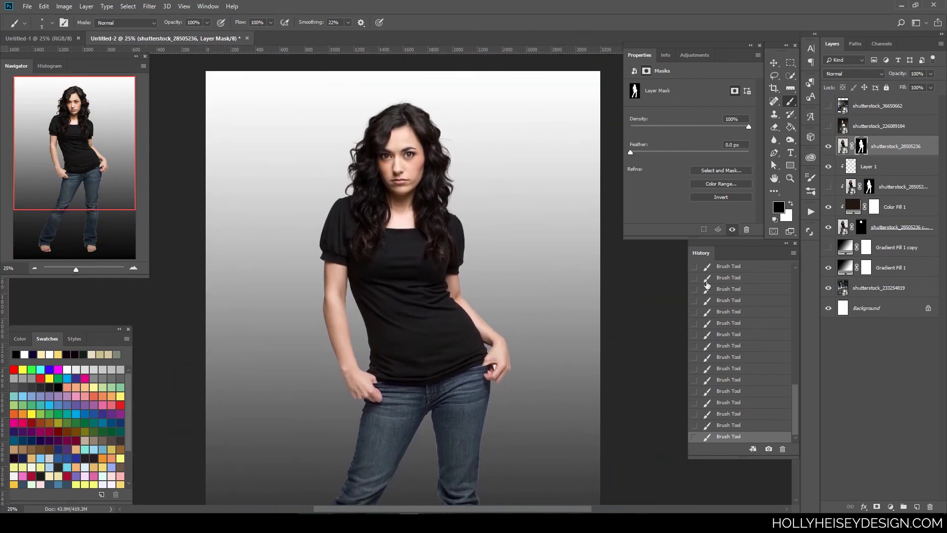
Step: Hide Gradient Fill 1 to reveal the tunnel, then zoom in on the shirt and neckline
{"action": "left_click", "coordinate": [828, 267]}
{"action": "left_click_drag", "start_coordinate": [478, 340], "coordinate": [485, 359]}
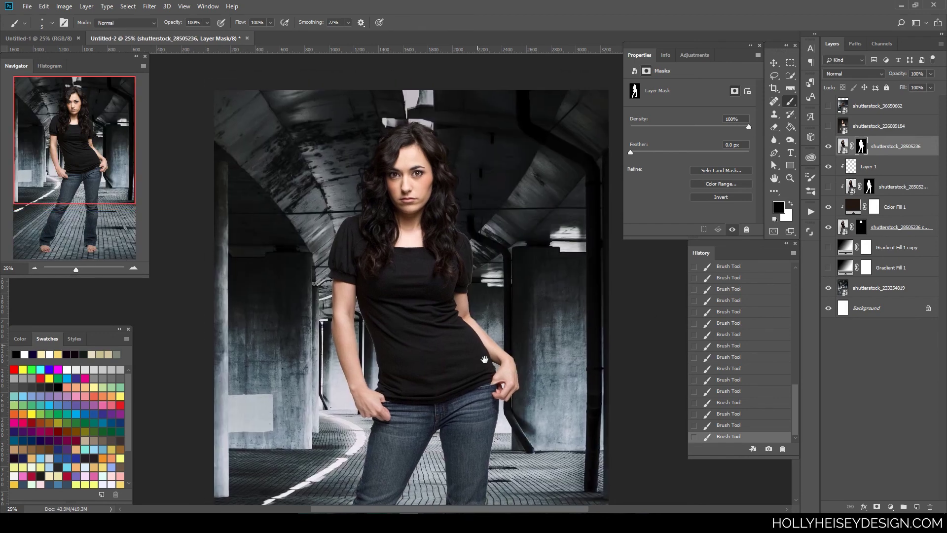
{"action": "key", "text": "ctrl+plus"}
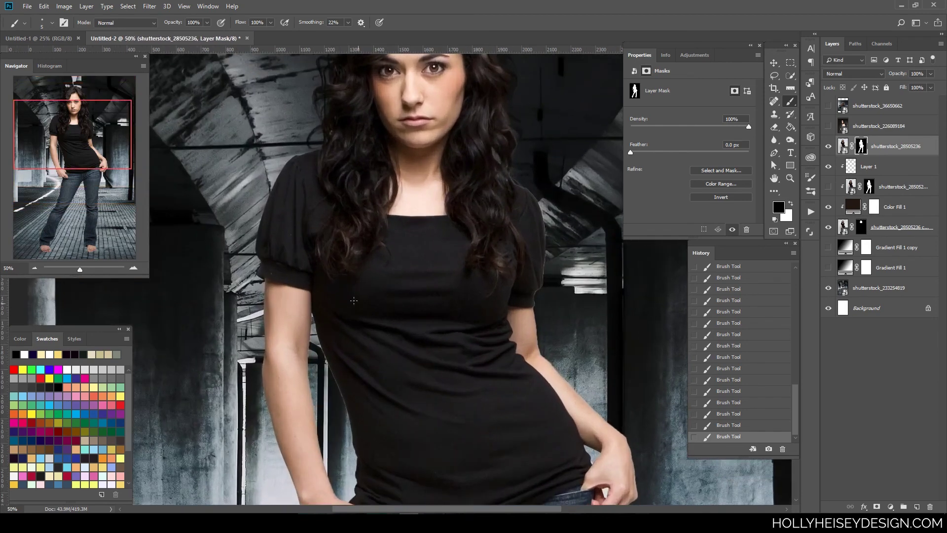
{"action": "key", "text": "ctrl+plus"}
{"action": "left_click_drag", "start_coordinate": [327, 241], "coordinate": [401, 317]}
{"action": "key", "text": "ctrl+plus"}
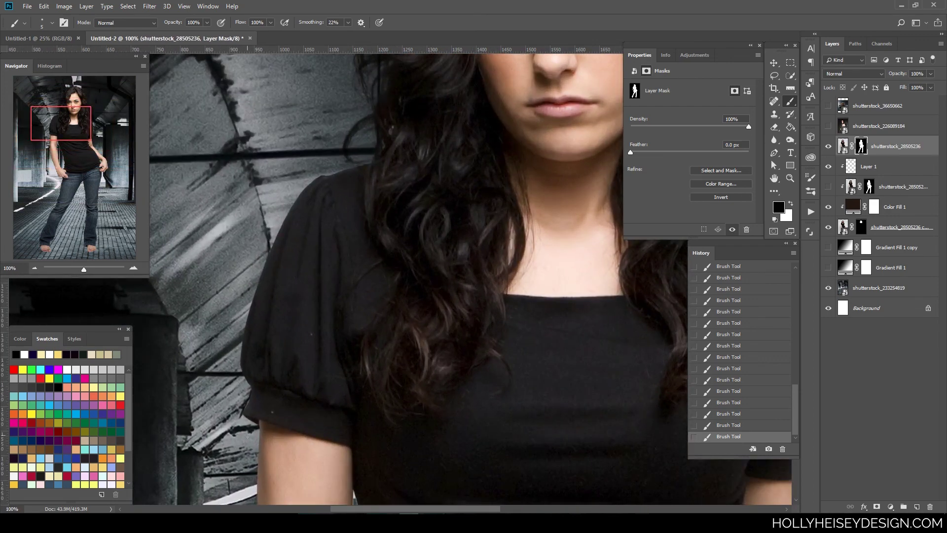
{"action": "left_click_drag", "start_coordinate": [408, 420], "coordinate": [401, 334]}
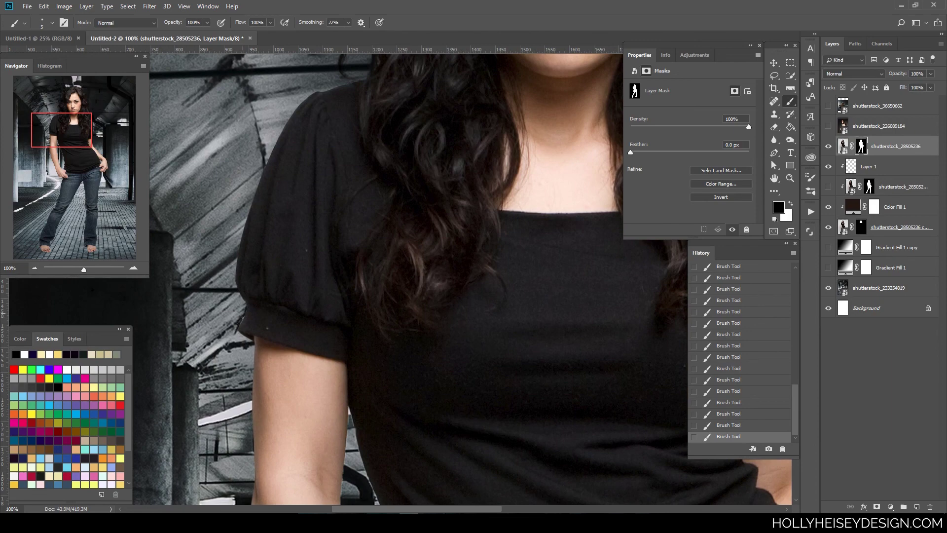
Step: Toggle the model layer off and on to compare, then inspect the arm and pocket hand
{"action": "left_click", "coordinate": [829, 147]}
{"action": "left_click", "coordinate": [829, 146]}
{"action": "left_click_drag", "start_coordinate": [427, 434], "coordinate": [447, 186]}
{"action": "left_click_drag", "start_coordinate": [440, 411], "coordinate": [366, 238]}
Step: Nudge the model into place over the tunnel and zoom out to the full composite
{"action": "key", "text": "ctrl"}
{"action": "left_click_drag", "start_coordinate": [482, 294], "coordinate": [467, 341]}
{"action": "key", "text": "ctrl+minus"}
{"action": "key", "text": "ctrl+minus"}
{"action": "key", "text": "ctrl+minus"}
{"action": "key", "text": "ctrl+minus"}
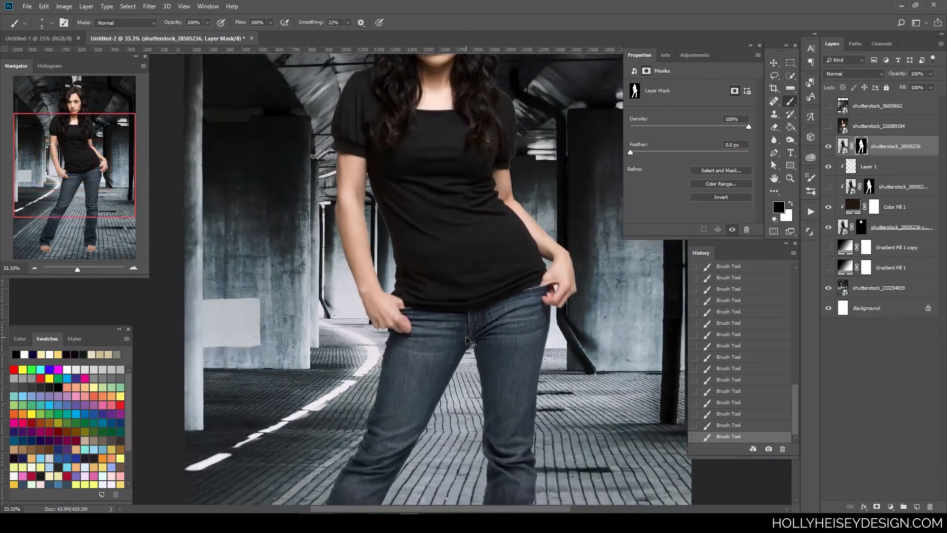
{"action": "left_click_drag", "start_coordinate": [556, 383], "coordinate": [550, 411]}
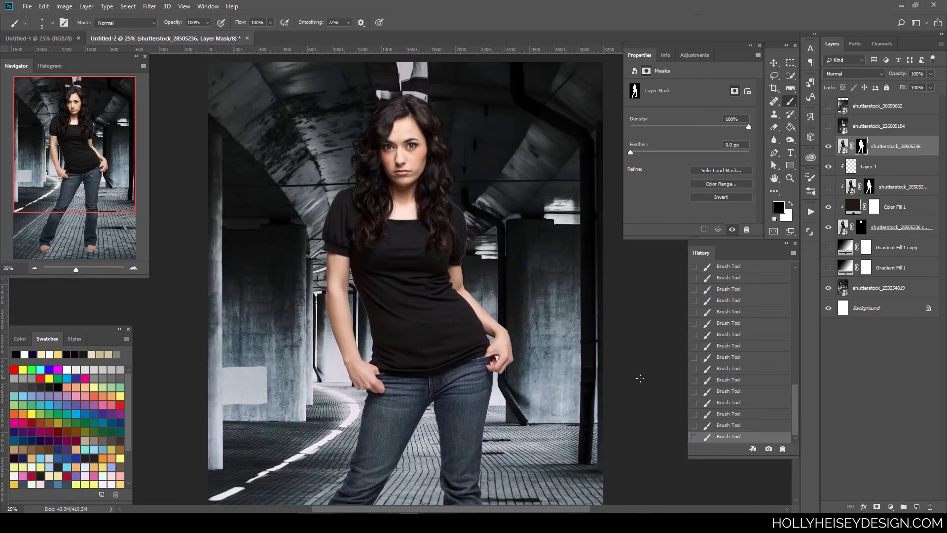